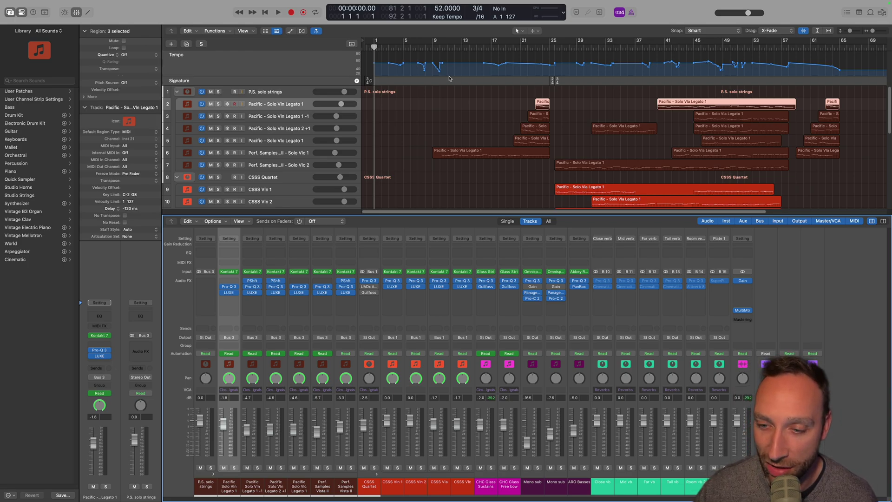
# View the Kontakt instruments of the Pacific solo strings and Perf. Samples Vista II - Solo Vlc 1 tracks, closing their windows.
pyautogui.click(229, 272)
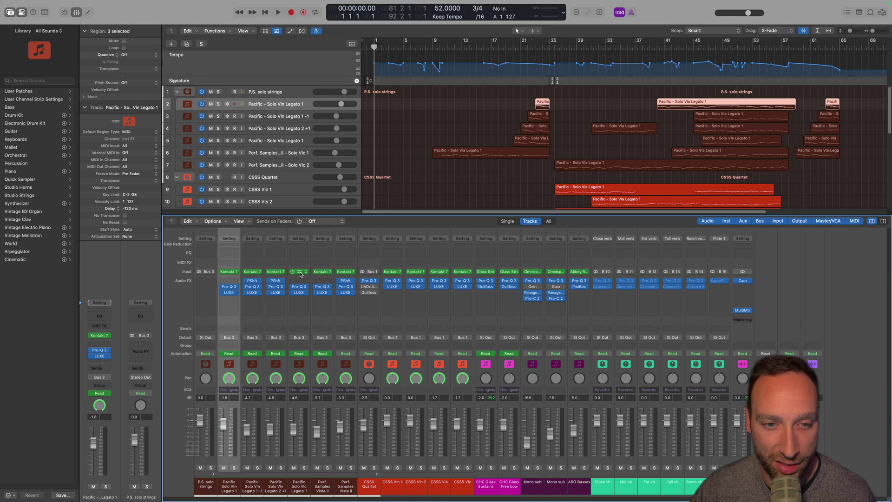
pyautogui.click(298, 271)
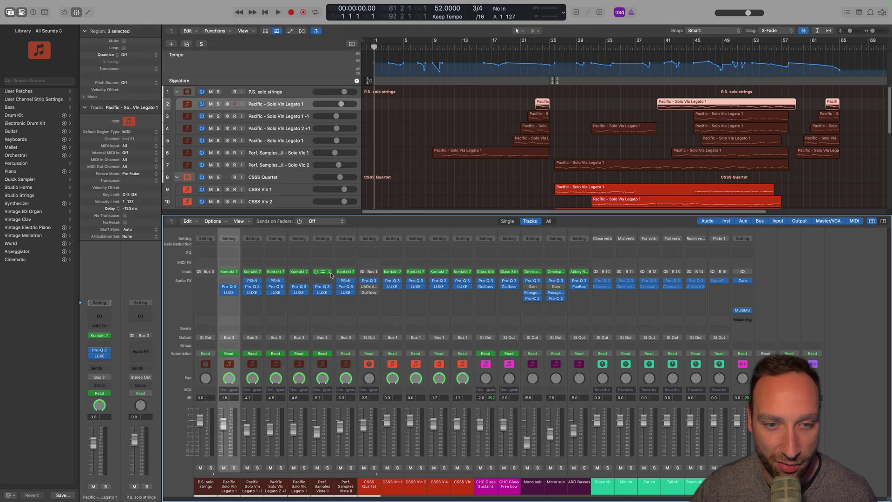
pyautogui.click(331, 275)
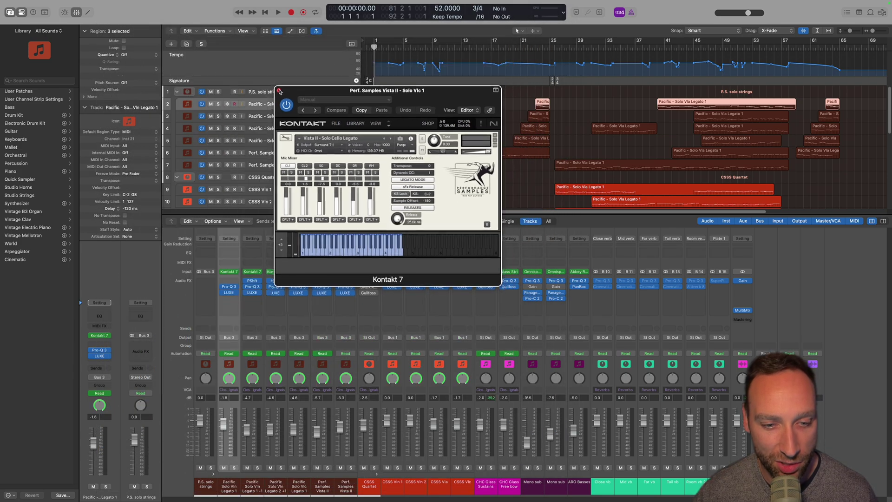
pyautogui.click(111, 48)
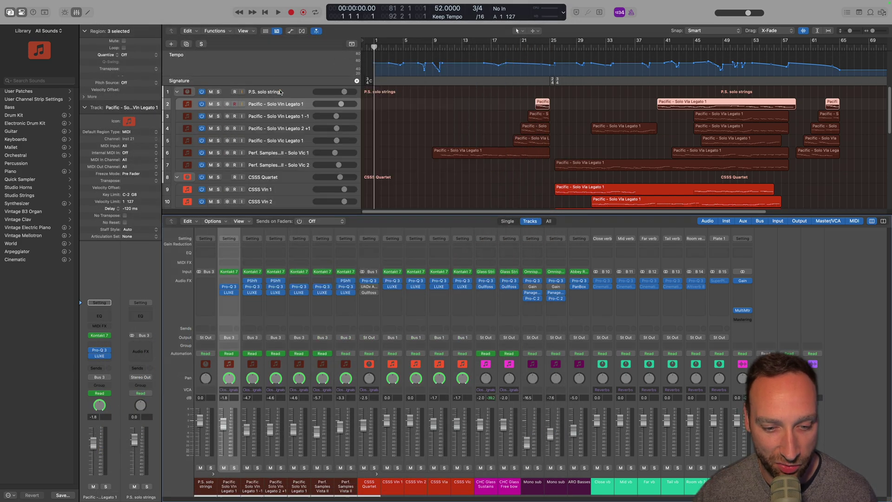
# Select the six Pacific and Vista II solo string channel strips together, followed by the four CSSS strips as a separate selection.
pyautogui.click(349, 365)
pyautogui.keyDown('shift'); pyautogui.click(235, 366); pyautogui.keyUp('shift')
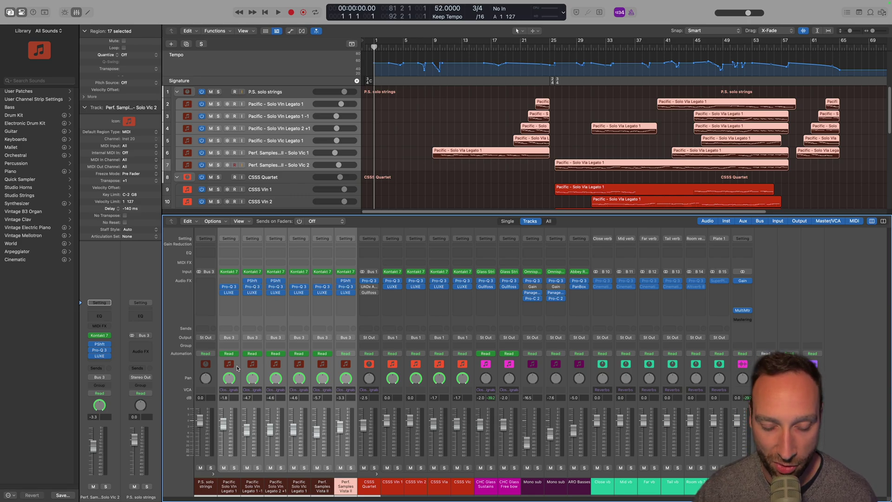
pyautogui.click(466, 367)
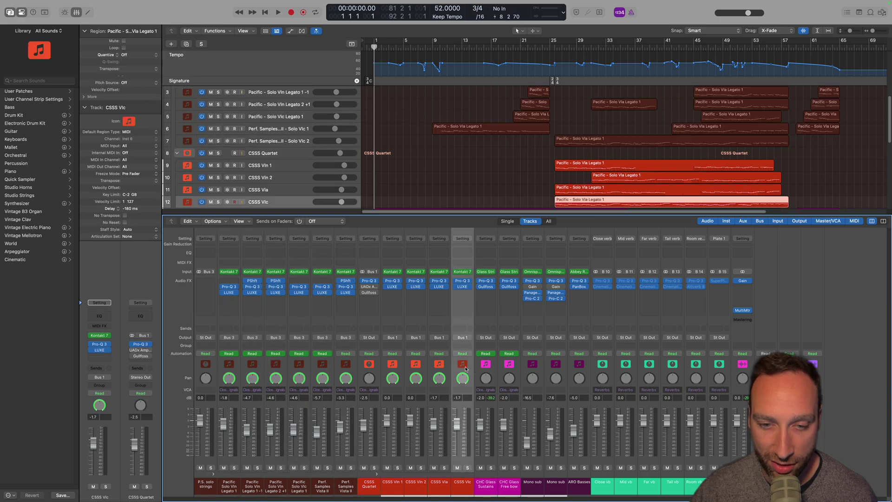
pyautogui.keyDown('shift'); pyautogui.click(399, 368); pyautogui.keyUp('shift')
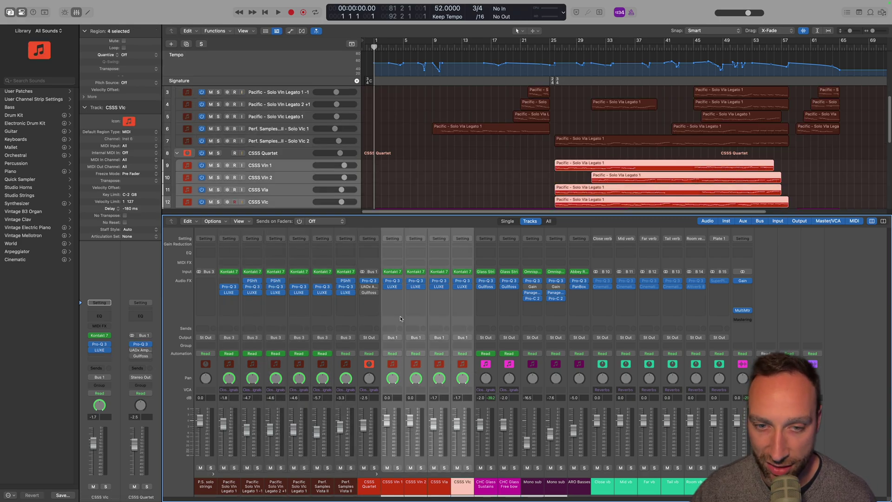
# View the CSSS Vln 1 instrument's microphone levels and the CHC Glass - Sustains instrument's controls, closing each plug-in window.
pyautogui.click(393, 274)
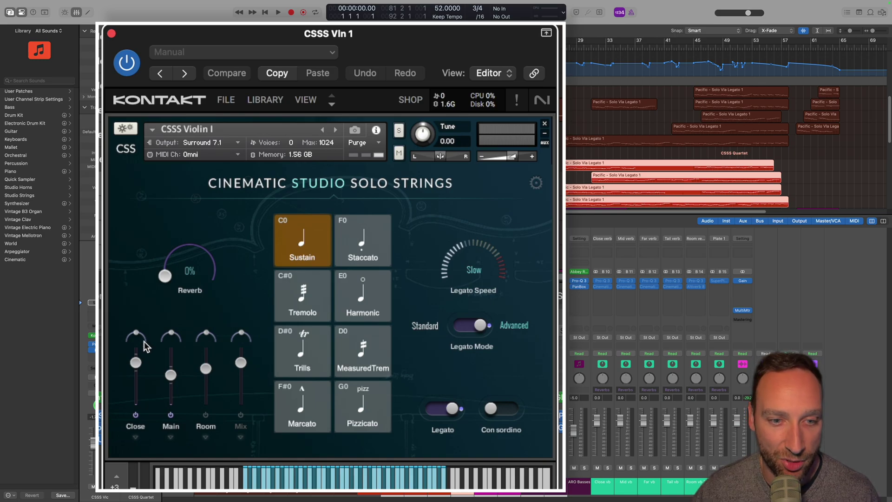
pyautogui.click(171, 375)
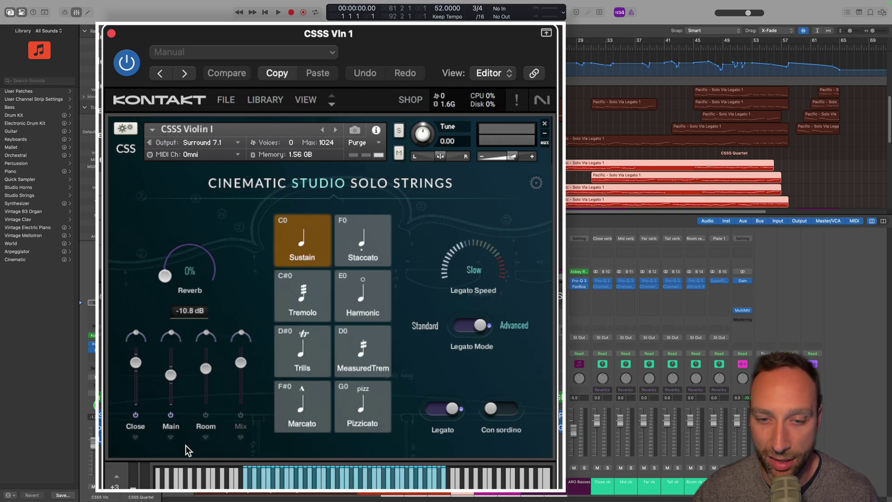
pyautogui.click(111, 34)
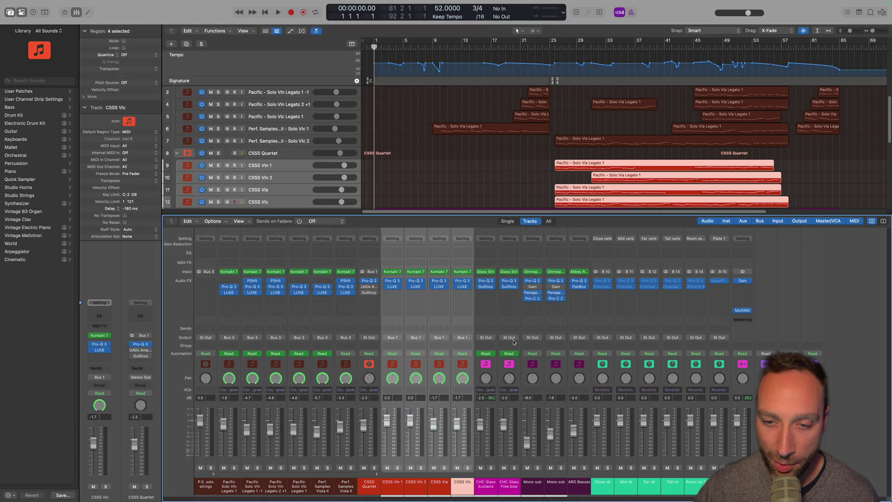
pyautogui.click(489, 272)
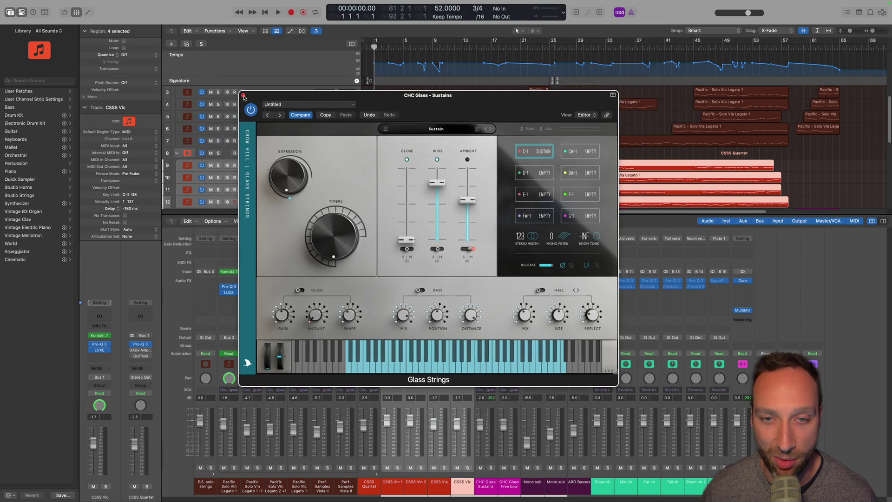
pyautogui.click(244, 96)
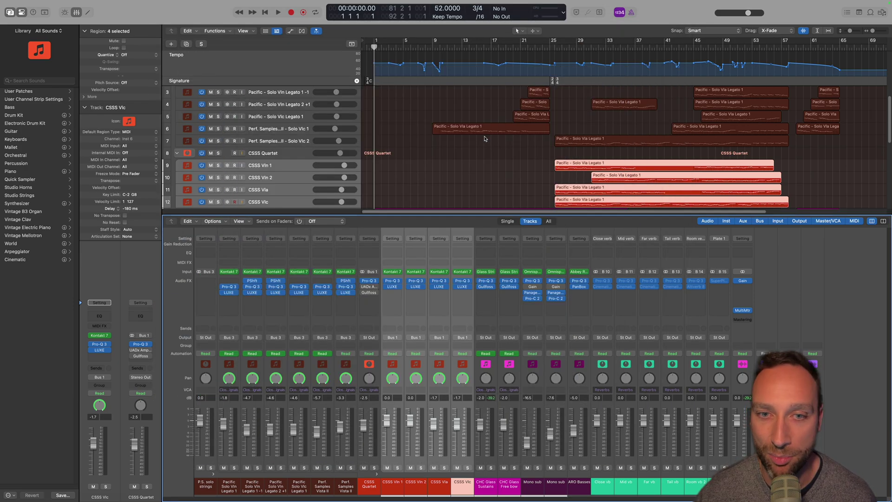
# Open the first CHC Glass - Free Bowing region in the Piano Roll, view its Expression curve and hide the automation area.
pyautogui.scroll(-5, 486, 139)
pyautogui.scroll(5, 485, 138)
pyautogui.doubleClick(423, 192)
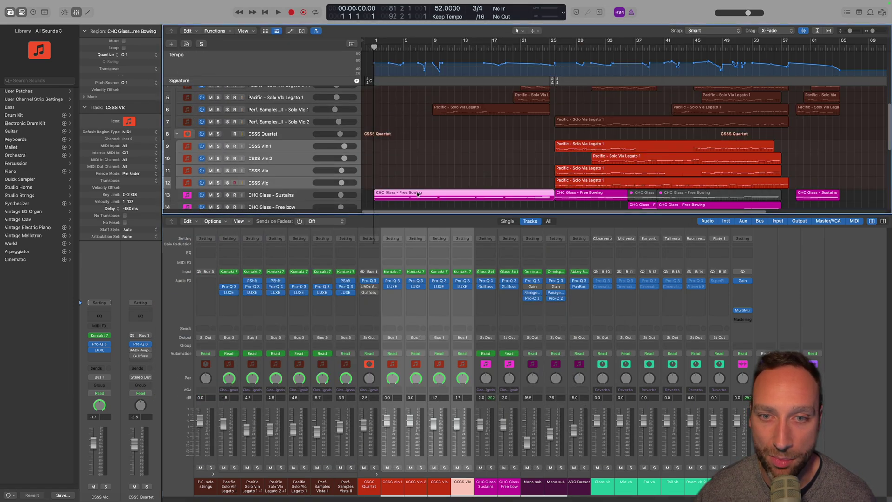
pyautogui.moveTo(880, 270); pyautogui.dragTo(877, 270)
pyautogui.scroll(-1, 544, 319)
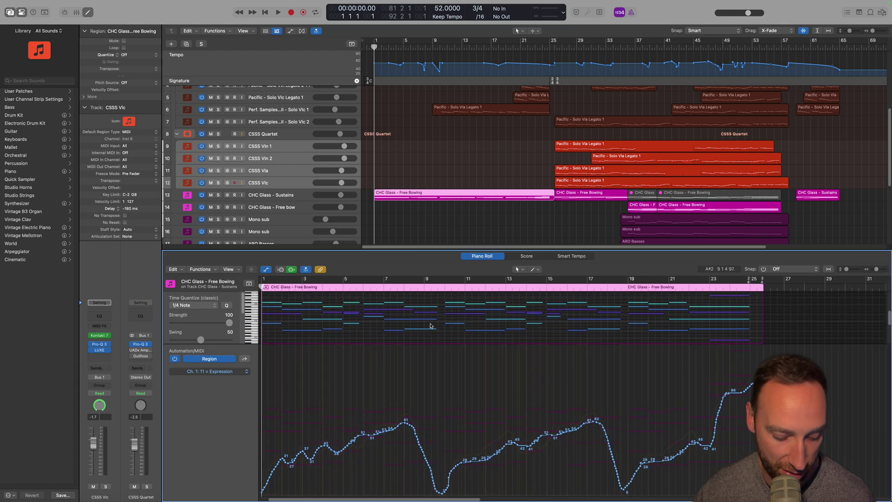
pyautogui.press('a')
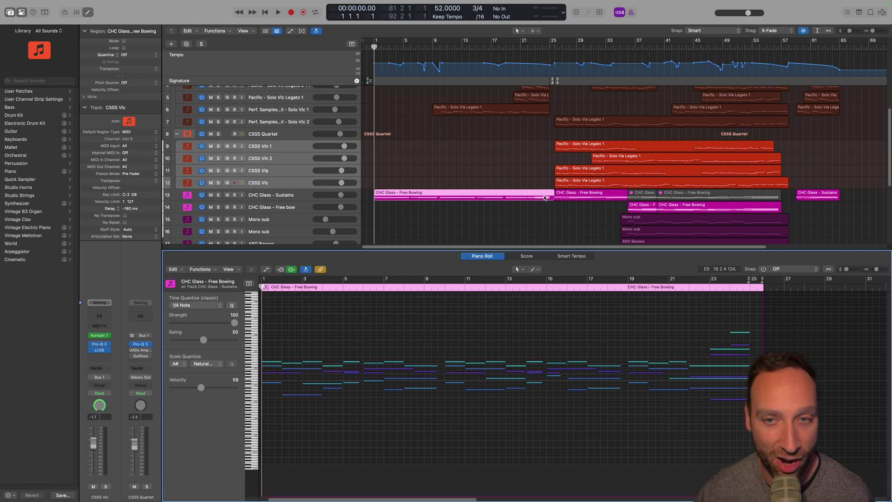
# Select the Pacific - Solo Vln Legato 1 track and view its Kontakt instrument, closing the plug-in window.
pyautogui.scroll(3, 568, 222)
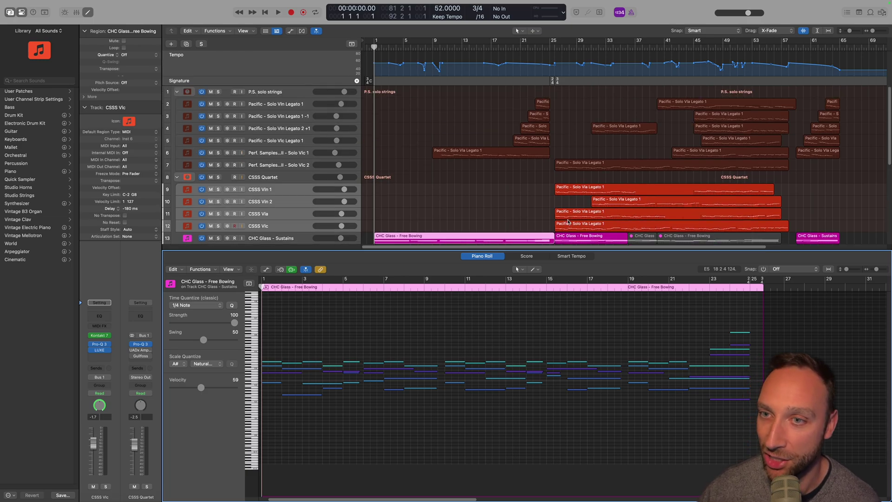
pyautogui.click(286, 107)
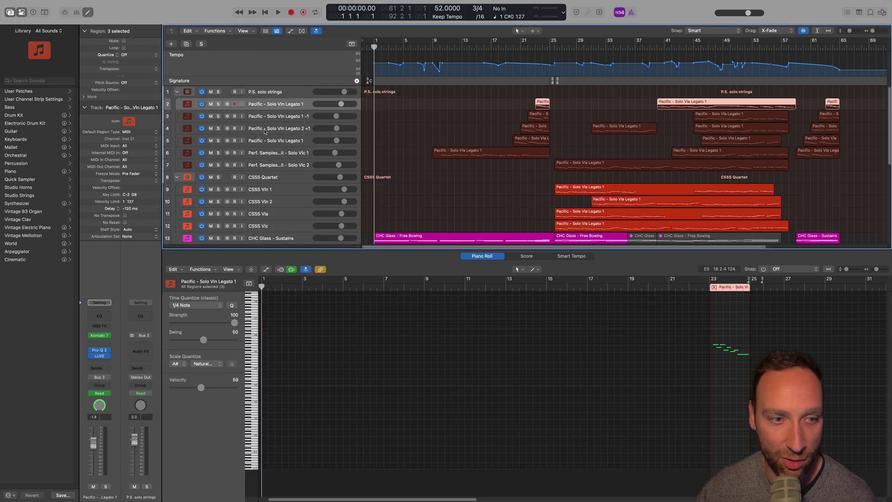
pyautogui.click(100, 335)
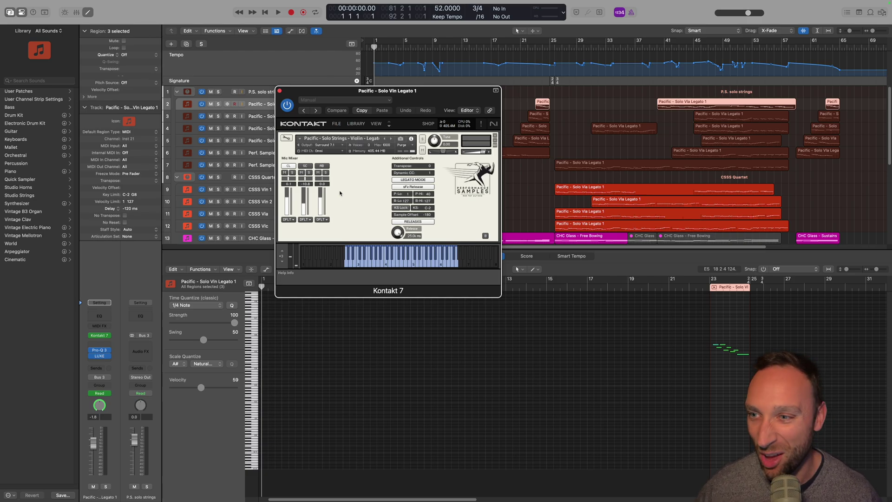
pyautogui.click(281, 91)
# Open the CHC Glass - Sustains track's Glass Strings instrument, then move and shrink its window to keep the regions visible.
pyautogui.scroll(-5, 452, 156)
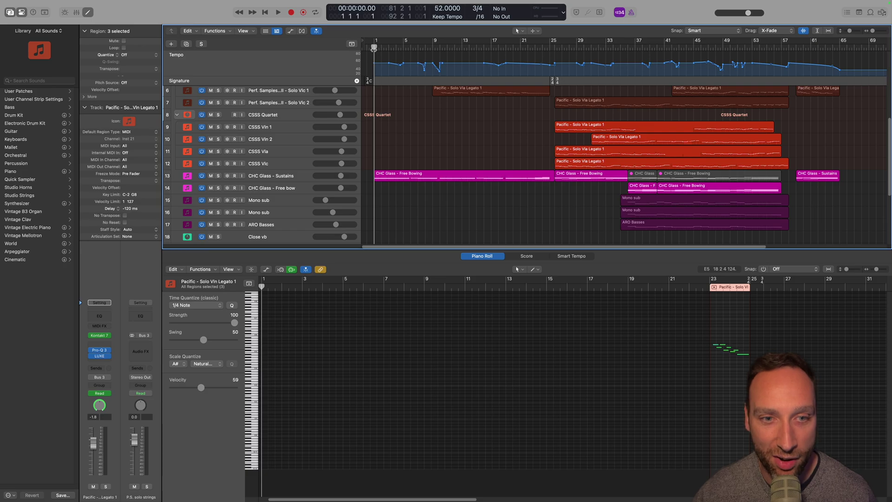
pyautogui.click(413, 177)
pyautogui.click(298, 181)
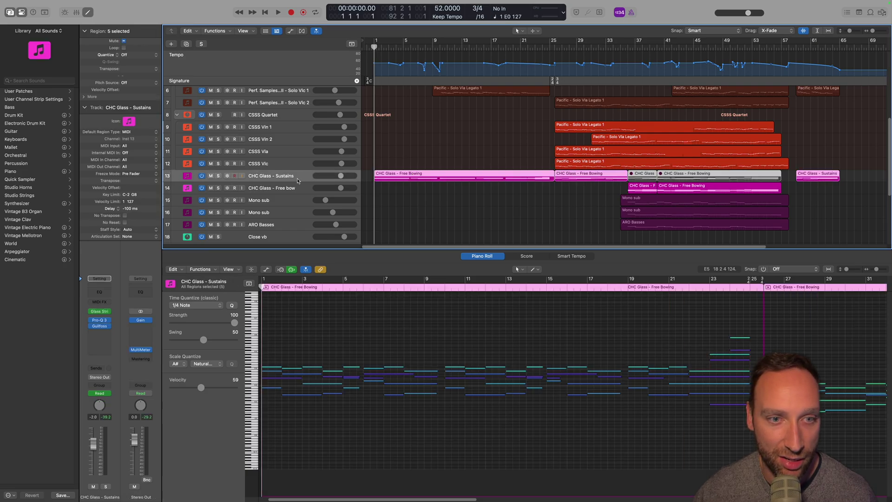
pyautogui.click(99, 311)
pyautogui.moveTo(473, 105); pyautogui.dragTo(235, 42)
pyautogui.moveTo(377, 310); pyautogui.dragTo(262, 257)
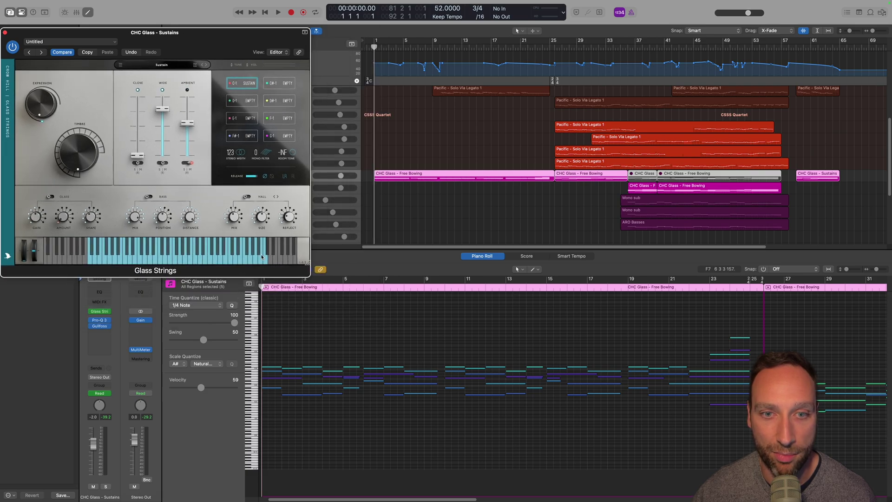
# Play the arrangement from bar 1 with the CHC Glass - Sustains Modulation curve shown in the Piano Roll, and stop around bar 9.
pyautogui.click(373, 49)
pyautogui.press('space')
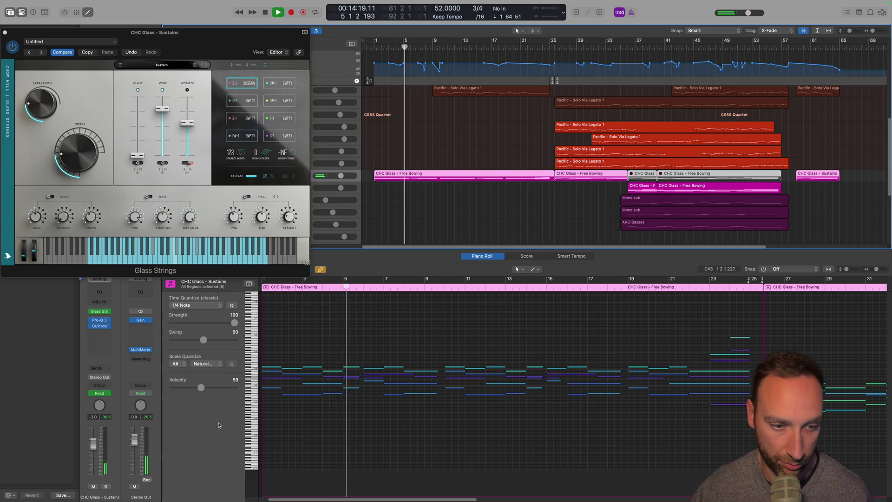
pyautogui.press('a')
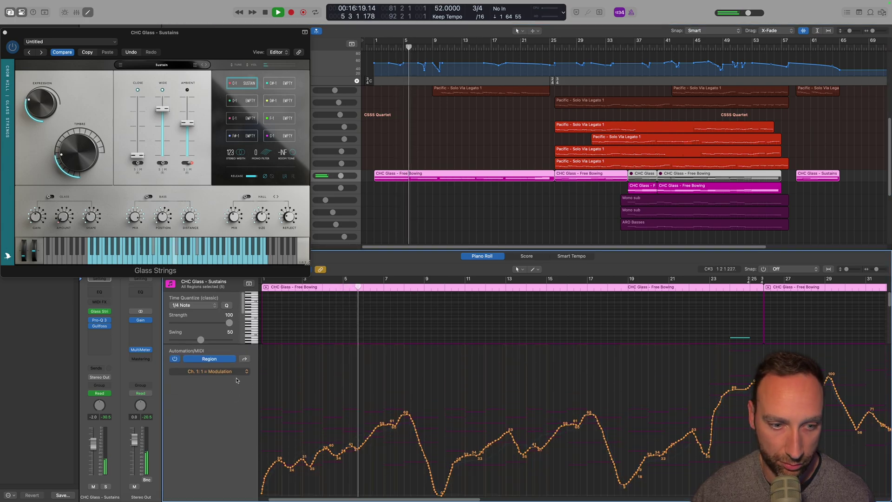
pyautogui.click(218, 371)
pyautogui.click(223, 387)
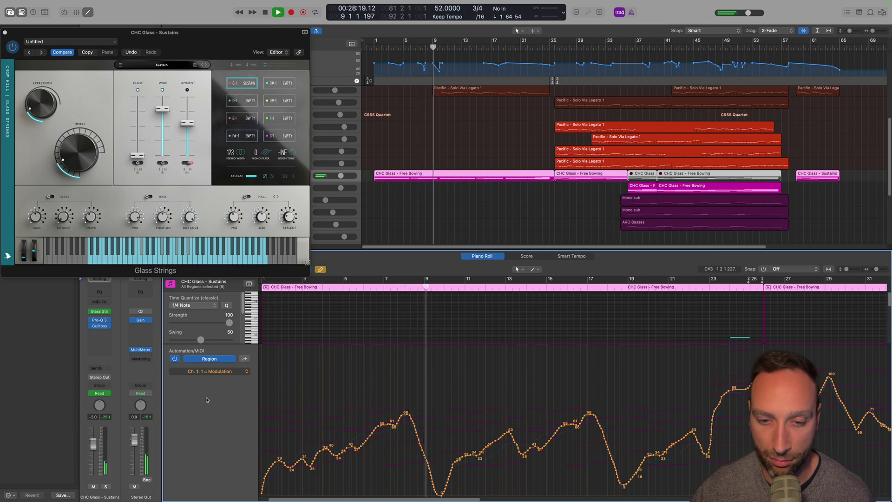
pyautogui.press('space')
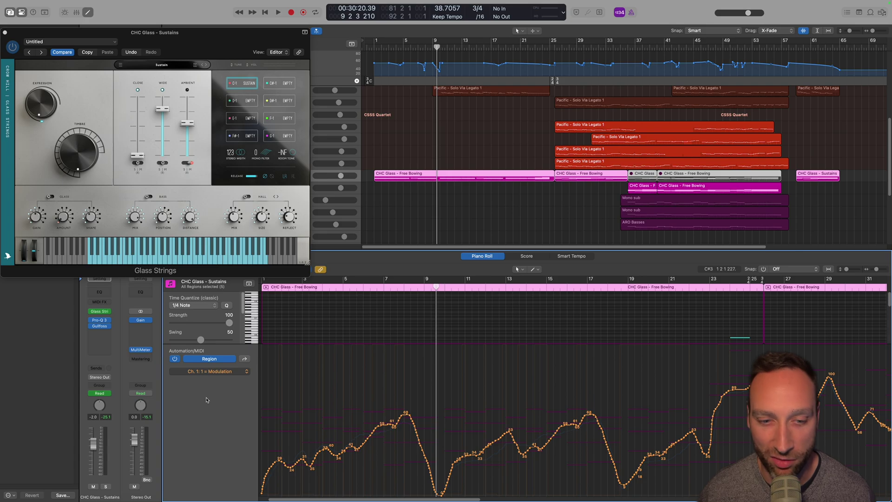
# Check the parameters available for the Piano Roll's automation area, keep Modulation, and close the Glass Strings window.
pyautogui.click(238, 370)
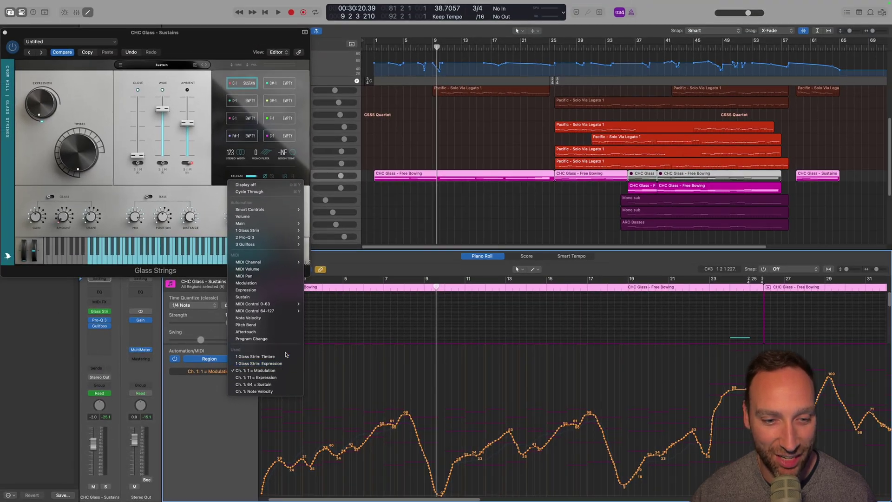
pyautogui.click(210, 405)
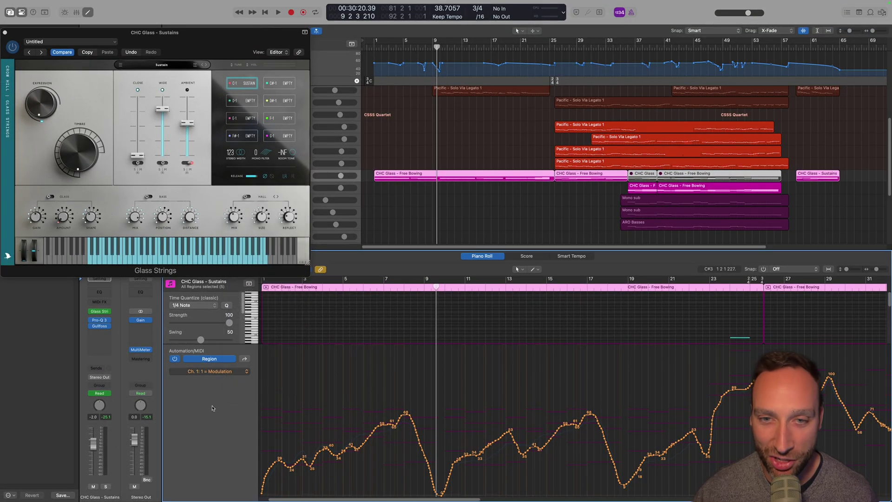
pyautogui.click(5, 34)
# Open the Perf. Samples Vista II - Solo Vlc 1 track's Kontakt instrument, reposition its window and start playback from about bar 9.
pyautogui.scroll(2, 427, 125)
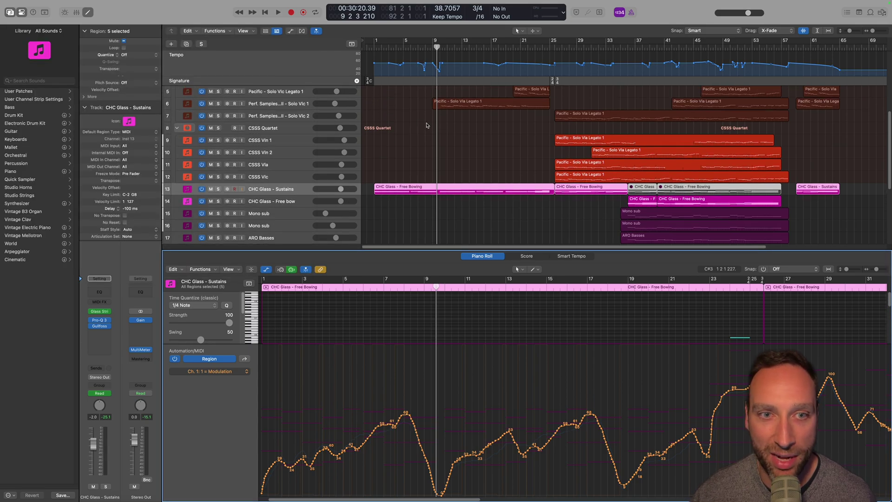
pyautogui.click(297, 106)
pyautogui.click(99, 336)
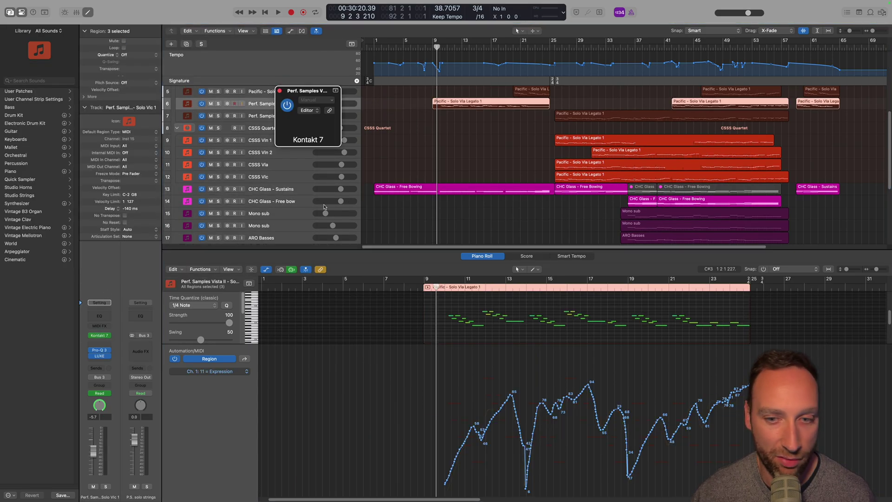
pyautogui.moveTo(446, 96); pyautogui.dragTo(294, 96)
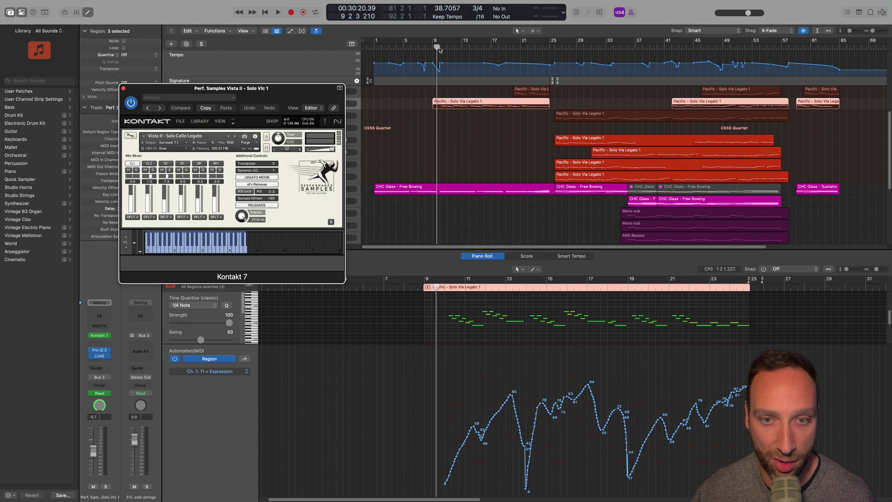
pyautogui.doubleClick(439, 49)
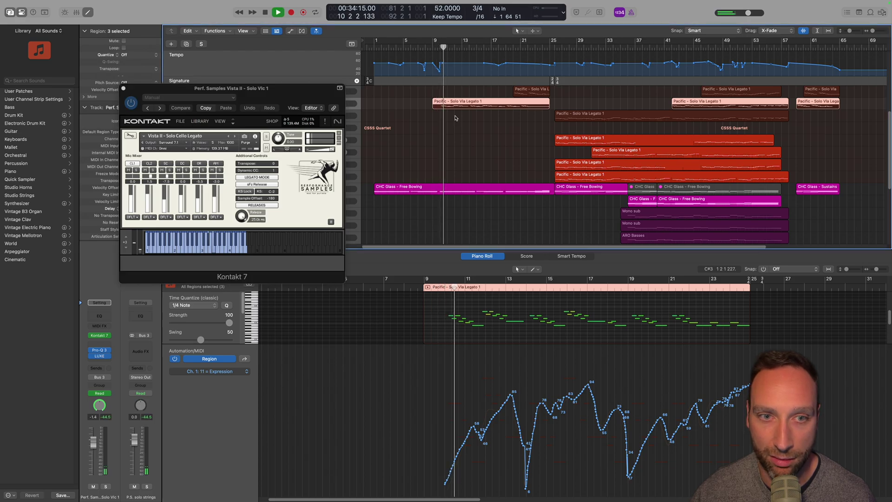
pyautogui.press('v')
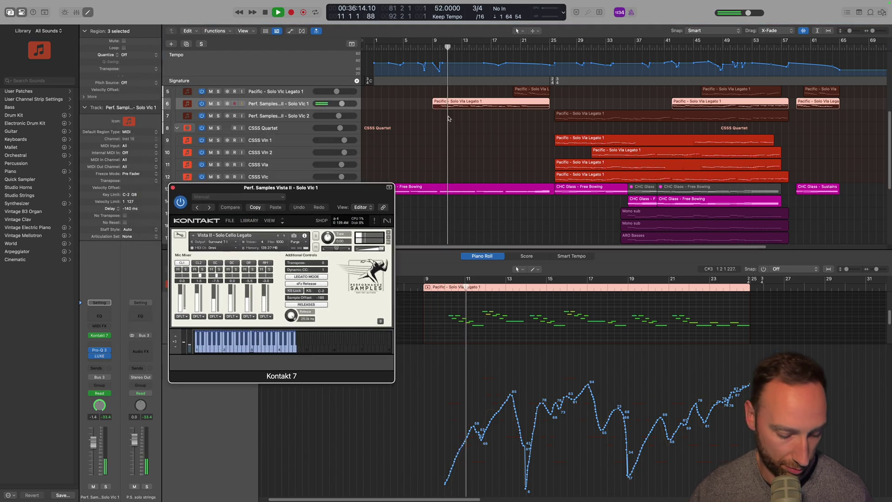
# Show track automation and raise the Solo Vlc 1 volume over its first region to -0.4 dB.
pyautogui.press('a')
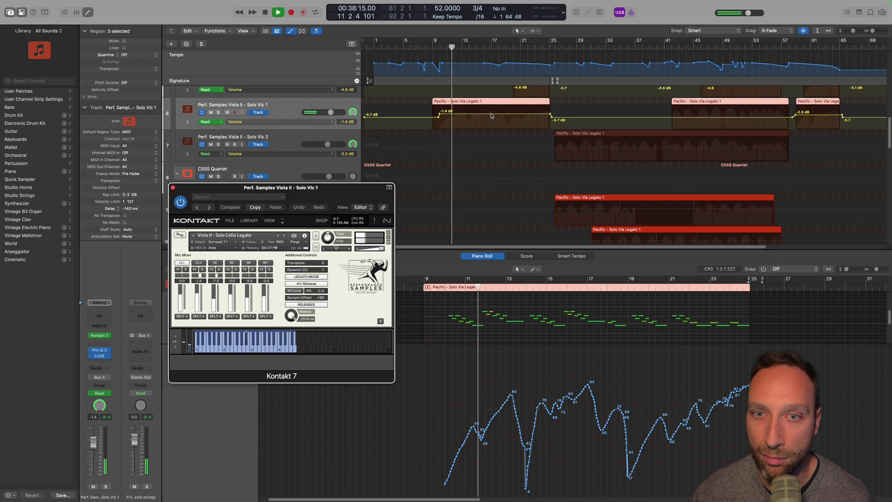
pyautogui.click(492, 115)
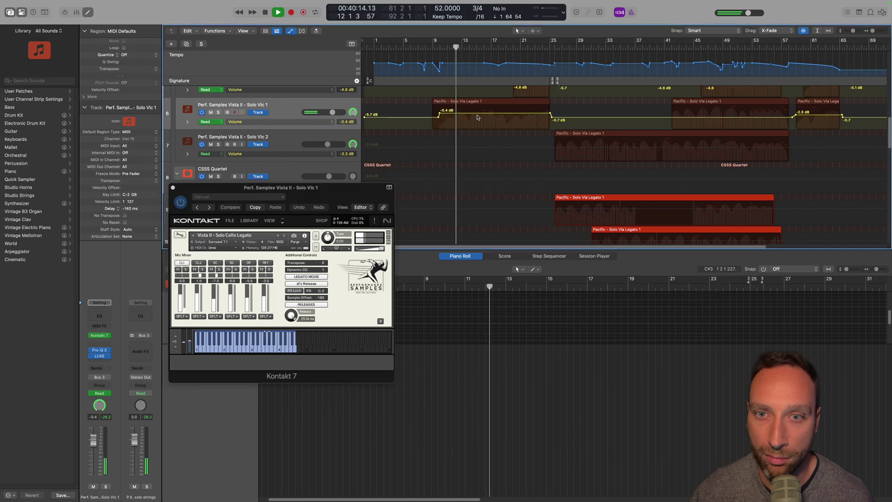
pyautogui.press('a')
pyautogui.press('a')
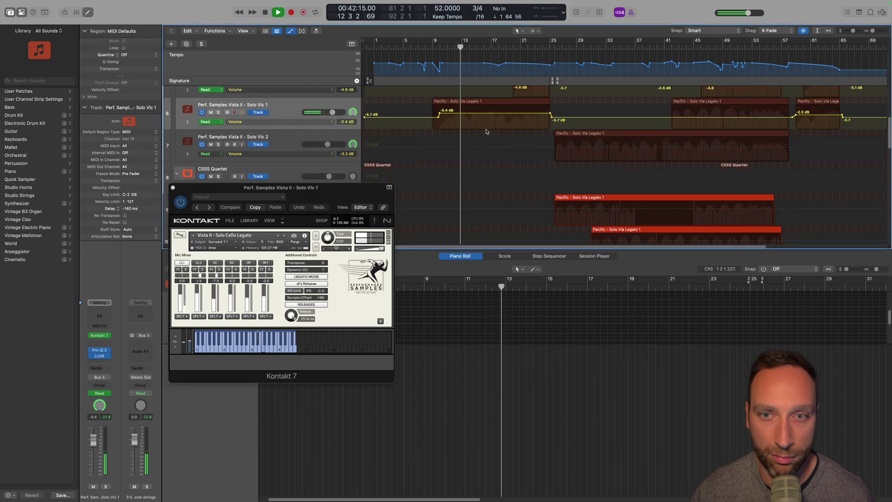
# Lower the Solo Vlc 1 volume over its first region to -1.2 dB, hide track automation and stop playback around bar 14.
pyautogui.moveTo(480, 114); pyautogui.dragTo(480, 116)
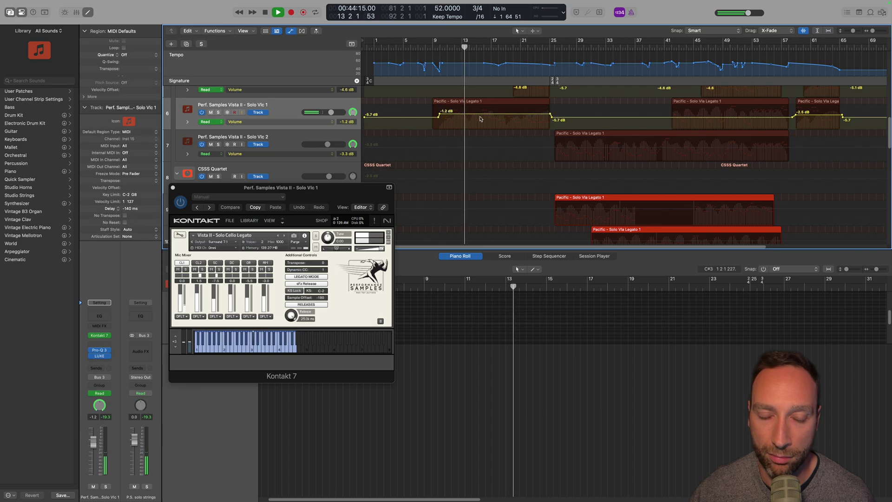
pyautogui.press('a')
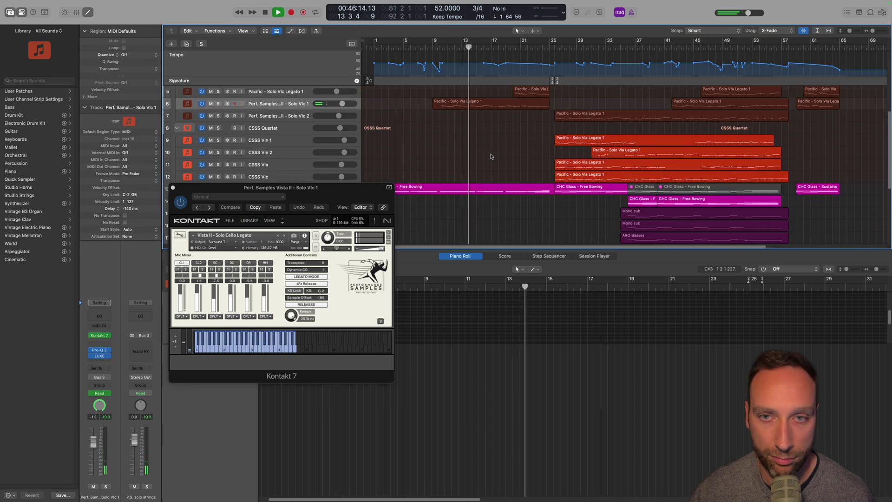
pyautogui.scroll(2, 491, 156)
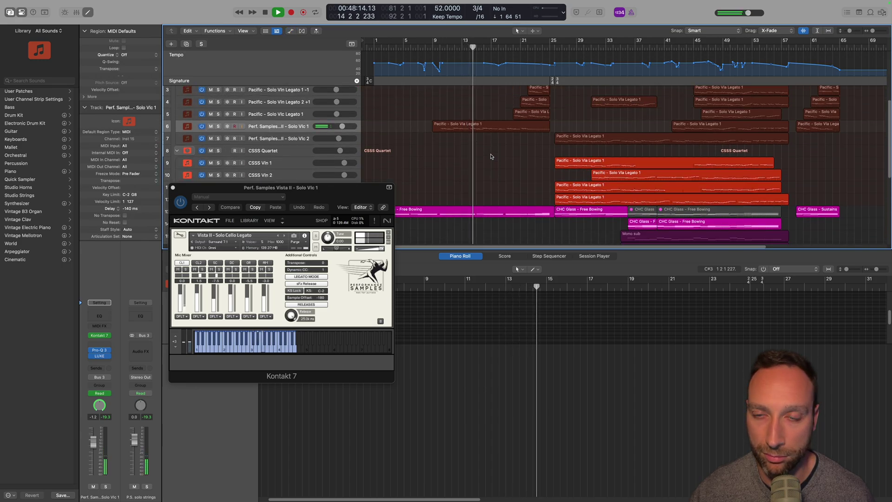
pyautogui.scroll(2, 491, 157)
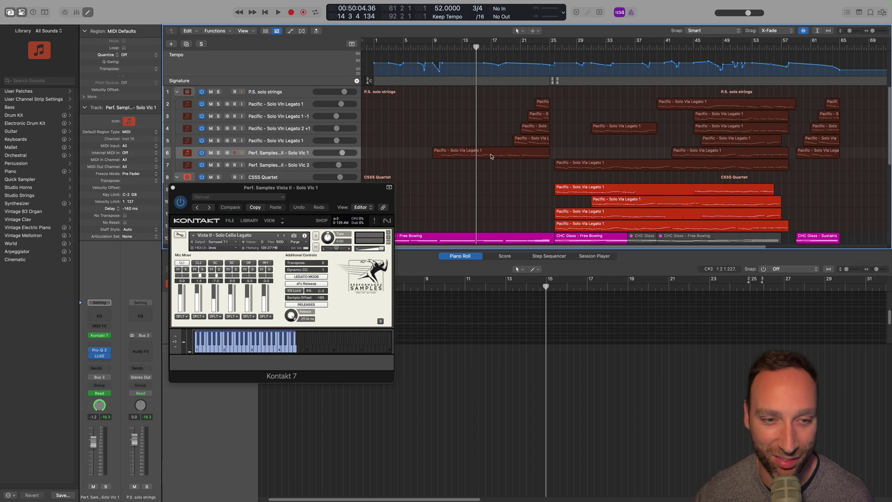
# Solo the Solo Vlc 1 track, play it from about bar 9 to bar 13, and unsolo it.
pyautogui.click(218, 152)
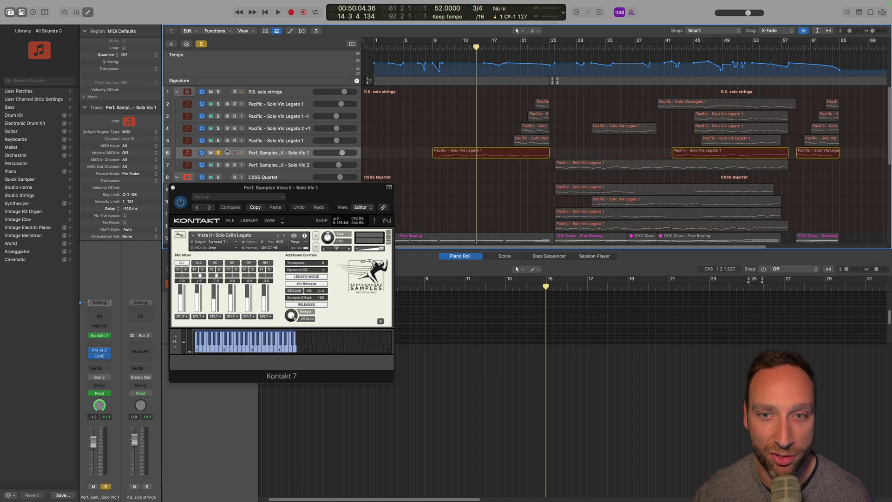
pyautogui.doubleClick(439, 46)
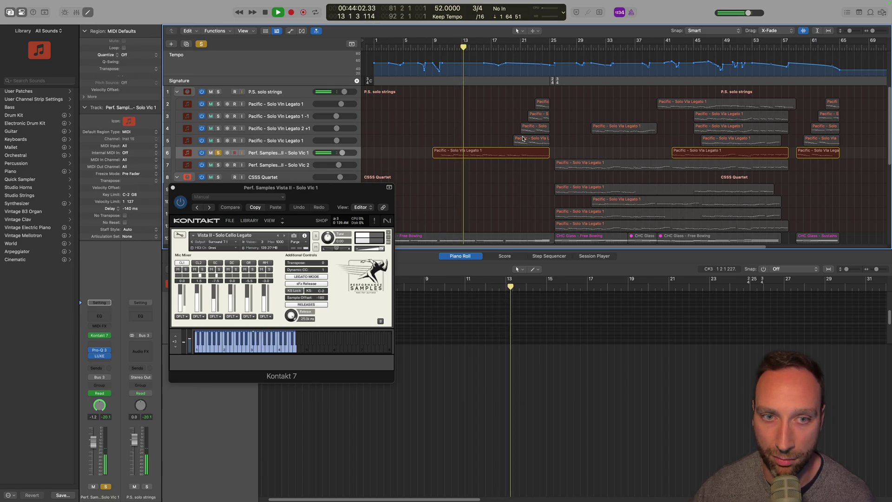
pyautogui.press('space')
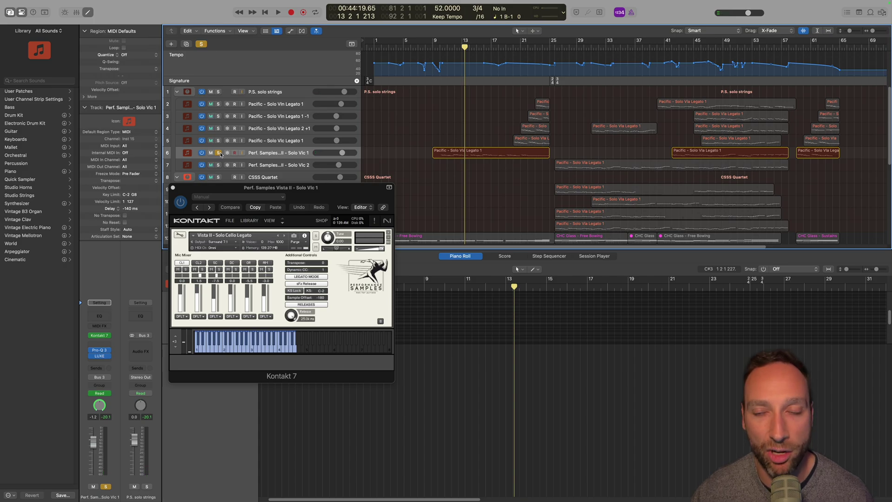
pyautogui.click(219, 152)
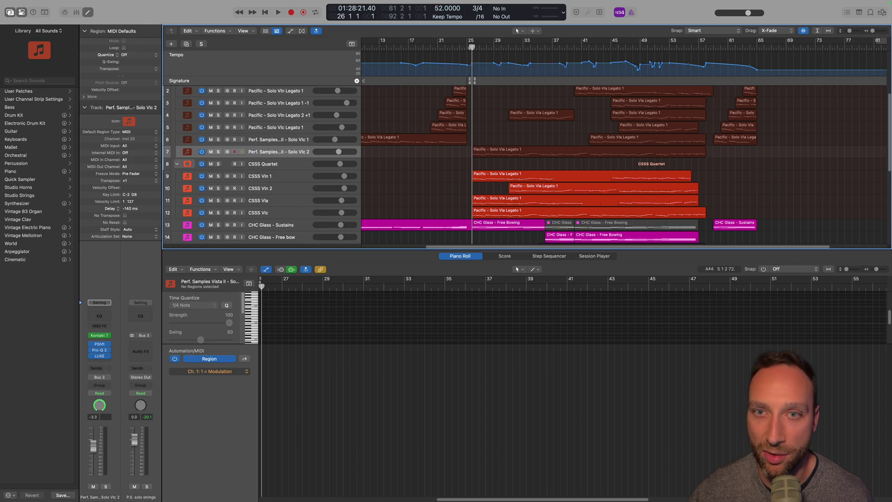
# Play the arrangement from bar 26 while viewing the quartet and solo string tracks, and stop around bar 34.
pyautogui.press('space')
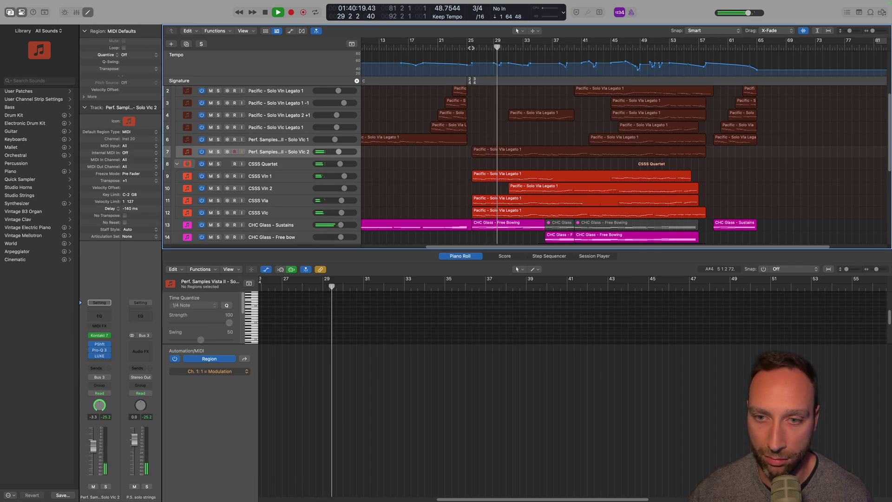
pyautogui.scroll(-3, 514, 115)
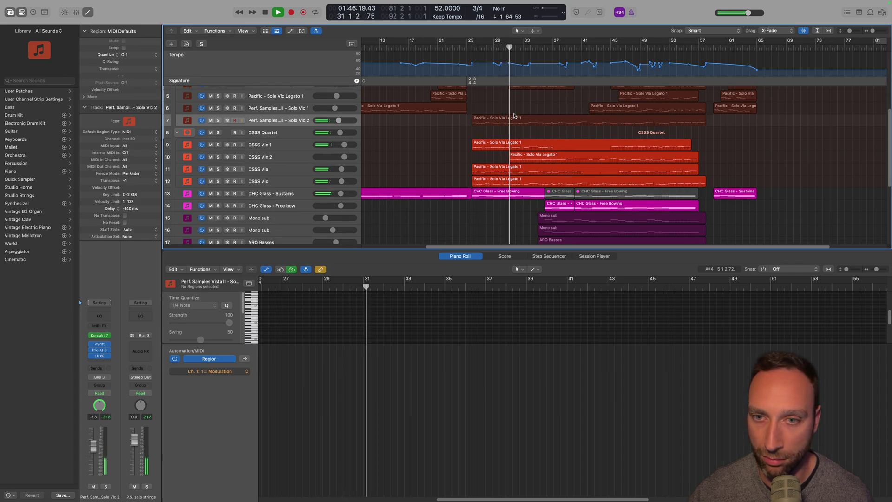
pyautogui.scroll(4, 514, 115)
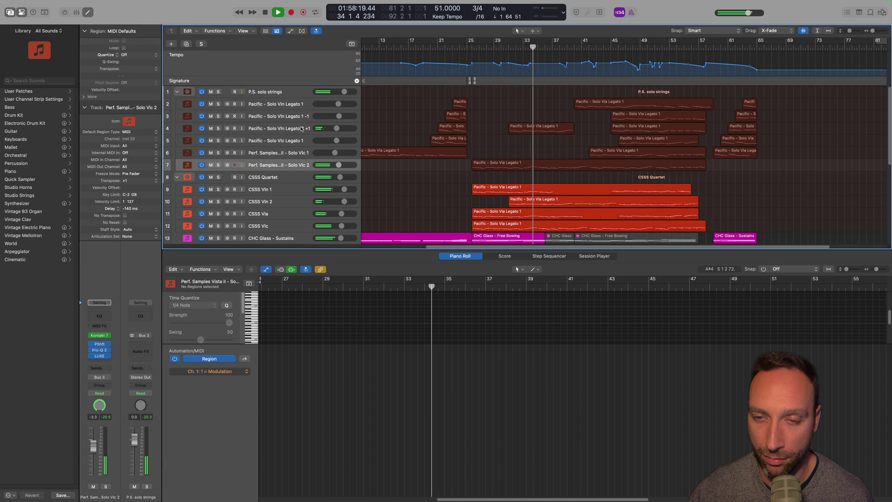
pyautogui.press('space')
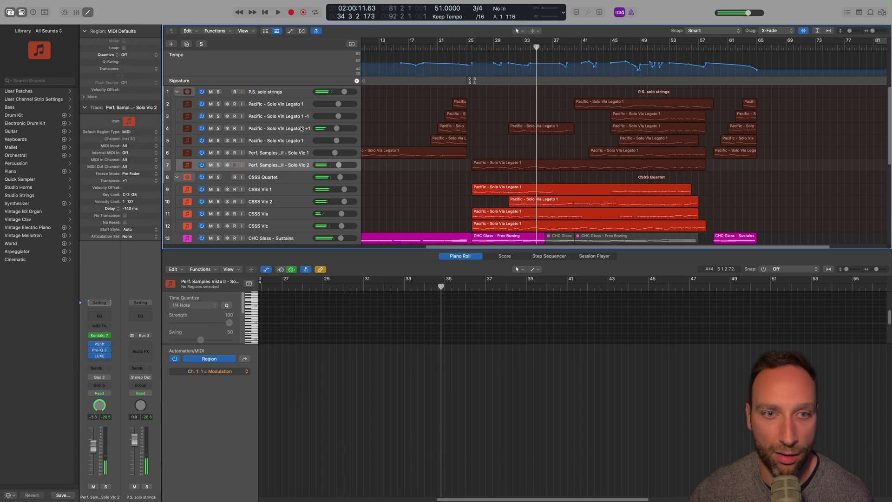
# Select the ARO Basses track to show its Modulation curve in the Piano Roll, and look over the tracks above it.
pyautogui.scroll(-5, 565, 144)
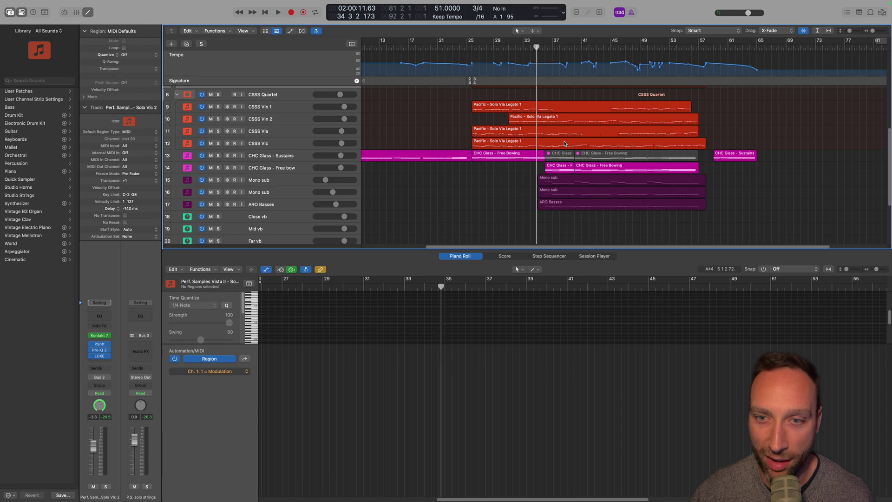
pyautogui.click(280, 206)
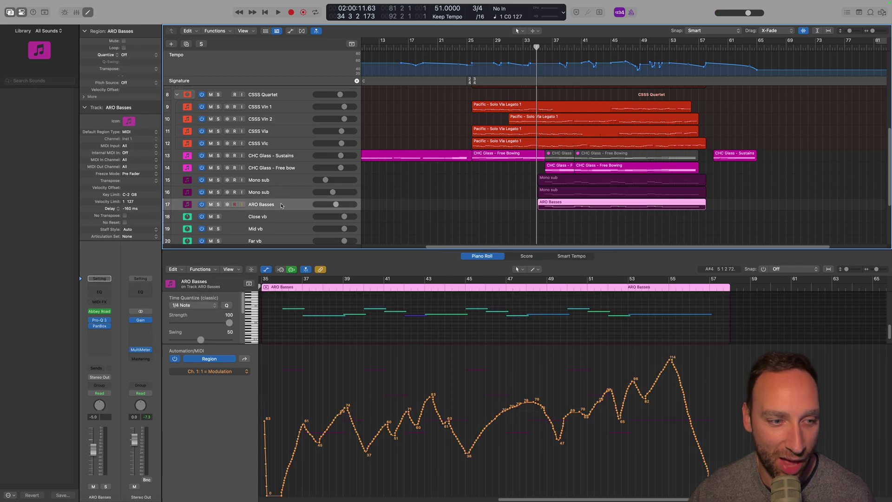
pyautogui.scroll(1, 318, 161)
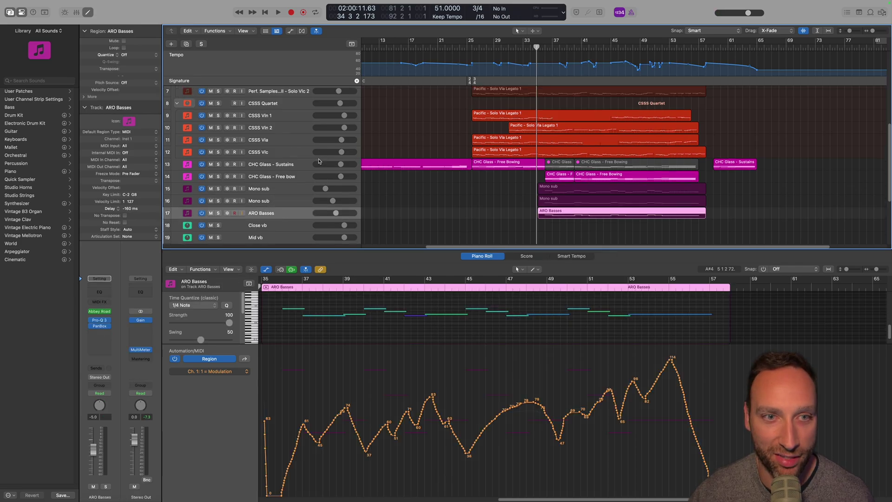
pyautogui.scroll(6, 319, 161)
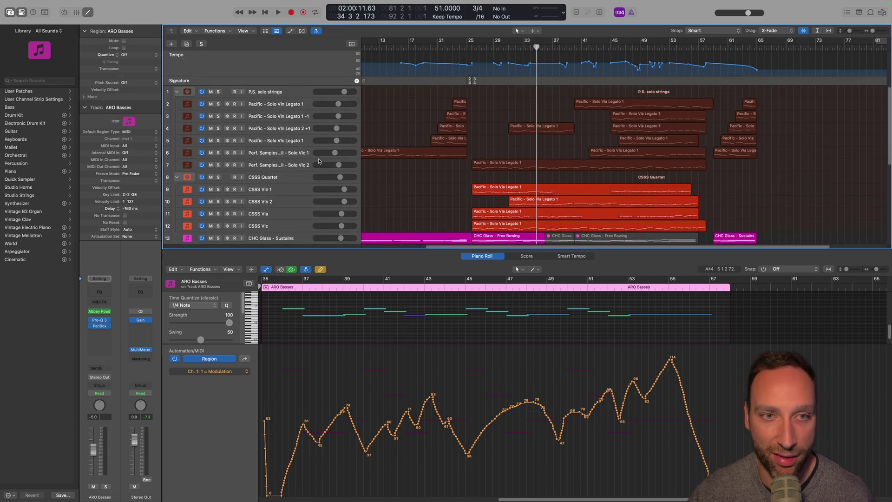
# Resume playback from bar 34 while viewing the bass, quartet and solo string layers, and stop around bar 40.
pyautogui.scroll(-10, 319, 161)
pyautogui.press('space')
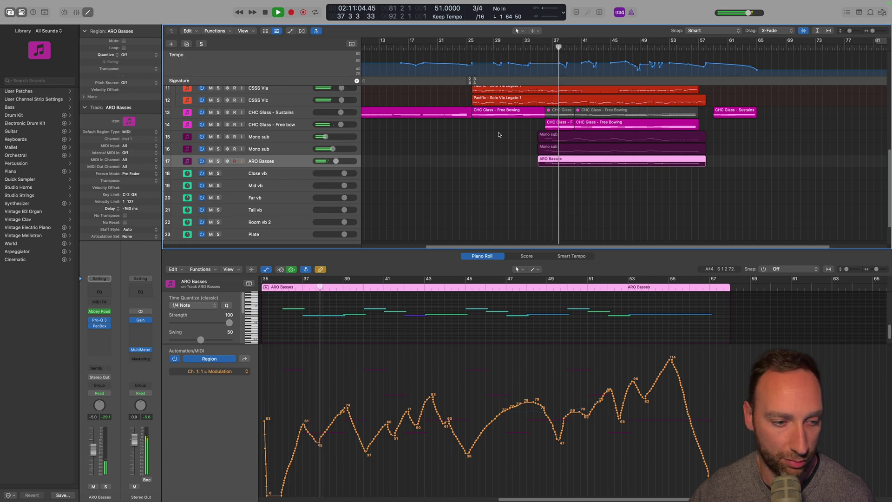
pyautogui.scroll(5, 499, 135)
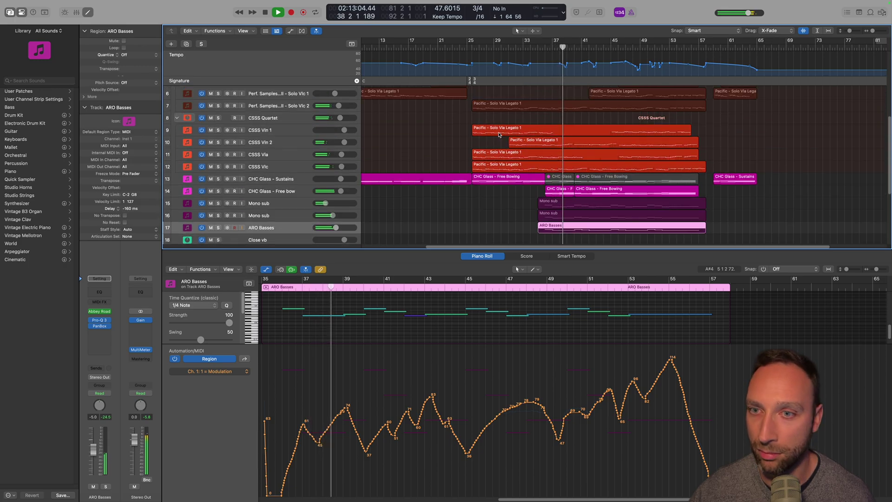
pyautogui.scroll(5, 498, 134)
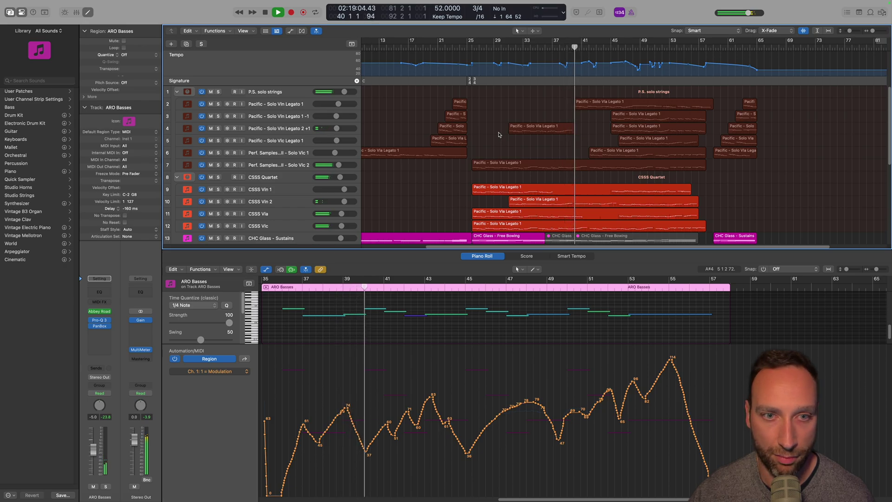
pyautogui.press('space')
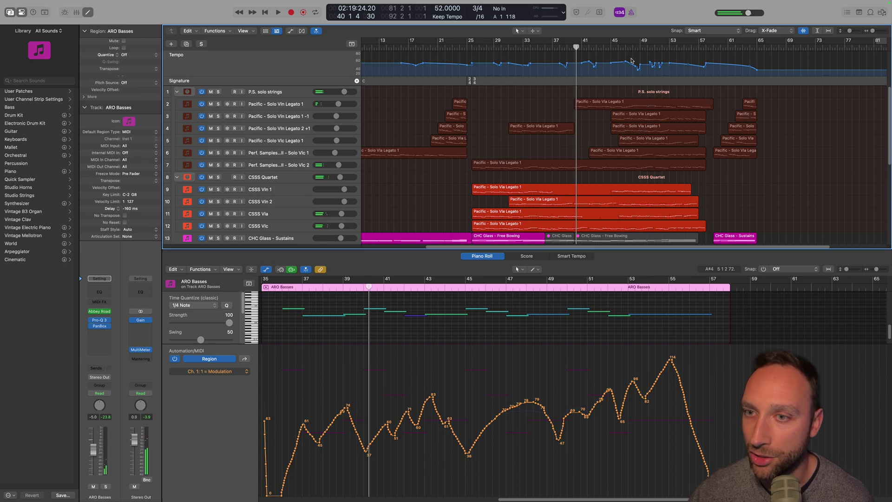
# Move the playhead to bar 49, play the climax of the arrangement and stop around bar 56.
pyautogui.click(640, 47)
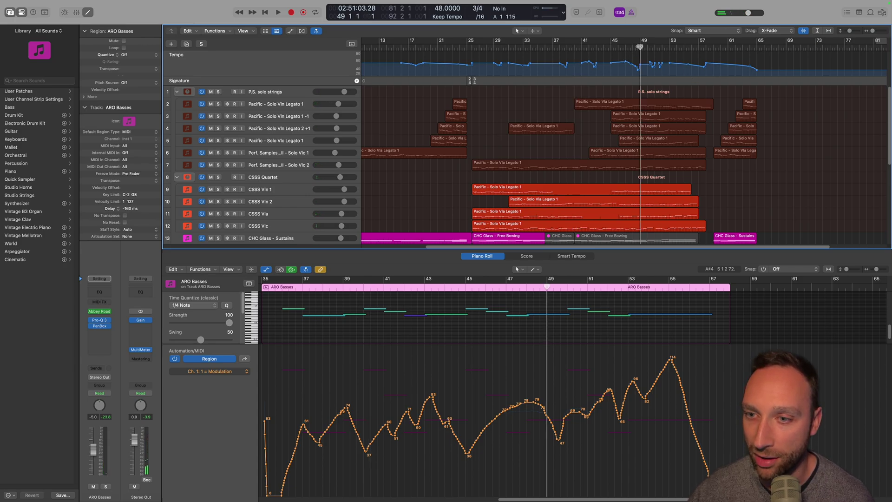
pyautogui.press('space')
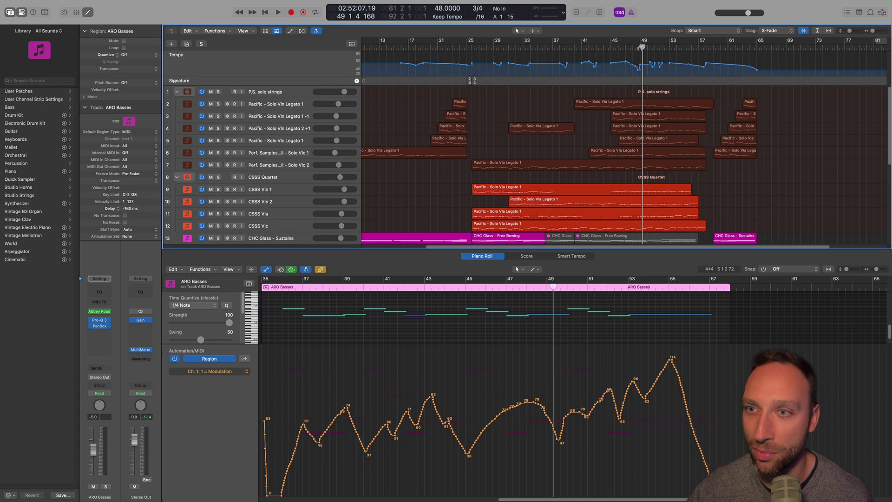
pyautogui.press('space')
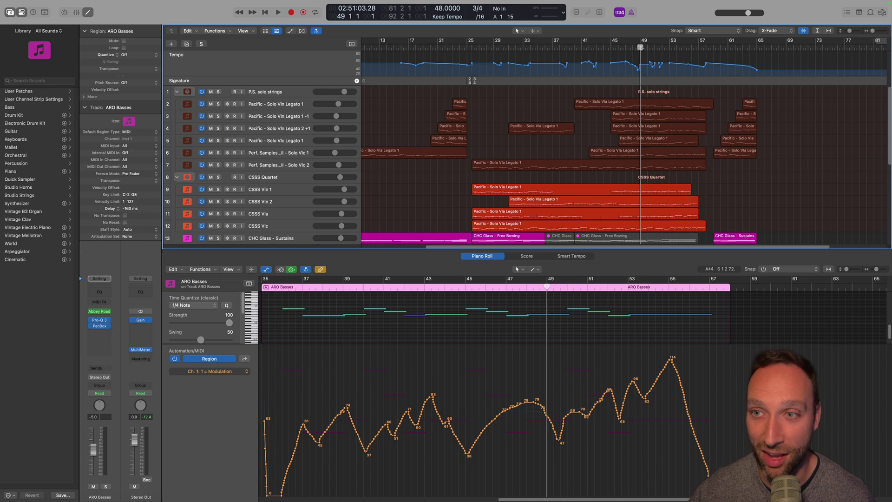
pyautogui.press('space')
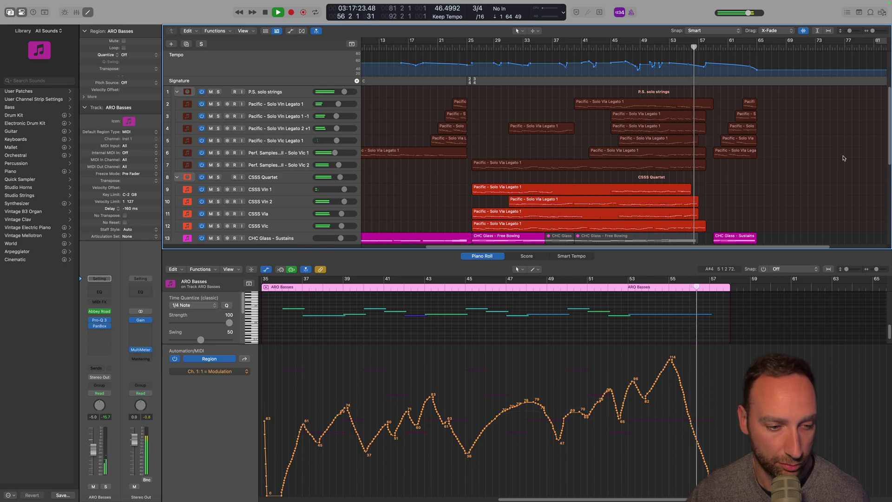
pyautogui.press('space')
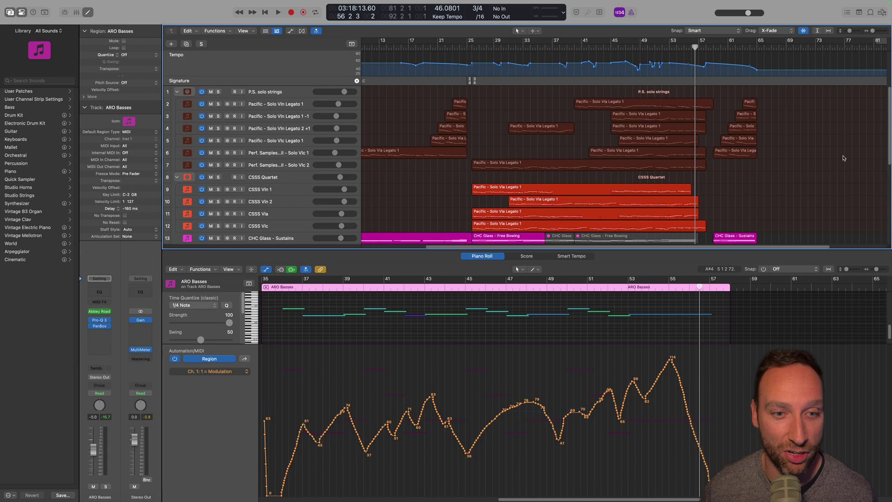
# Show the Mixer, and open and close the Pro-Q 3 equalizer on Pacific - Solo Vln Legato 1.
pyautogui.press('x')
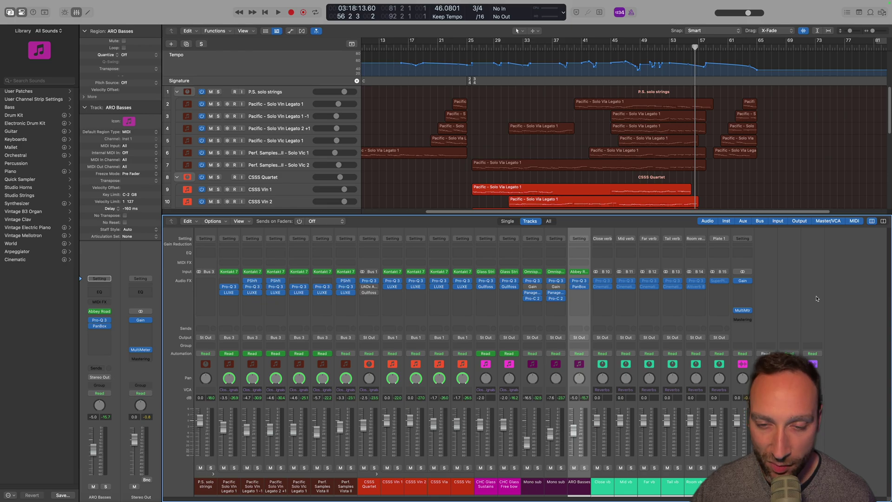
pyautogui.click(229, 288)
pyautogui.click(280, 93)
pyautogui.moveTo(391, 287)
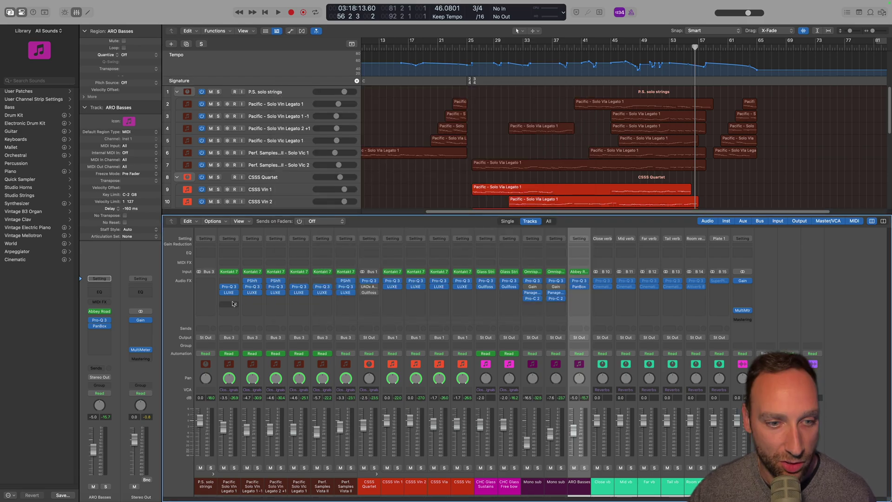
# Insert a stereo PanBox after LUXE on the Pacific - Solo Vln Legato 1 channel and move its window clear of the Mixer.
pyautogui.click(238, 369)
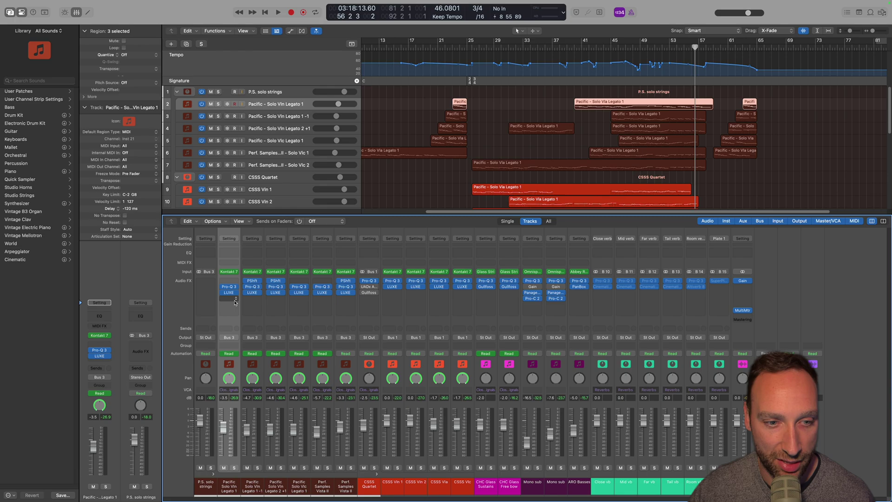
pyautogui.click(229, 299)
pyautogui.moveTo(257, 321)
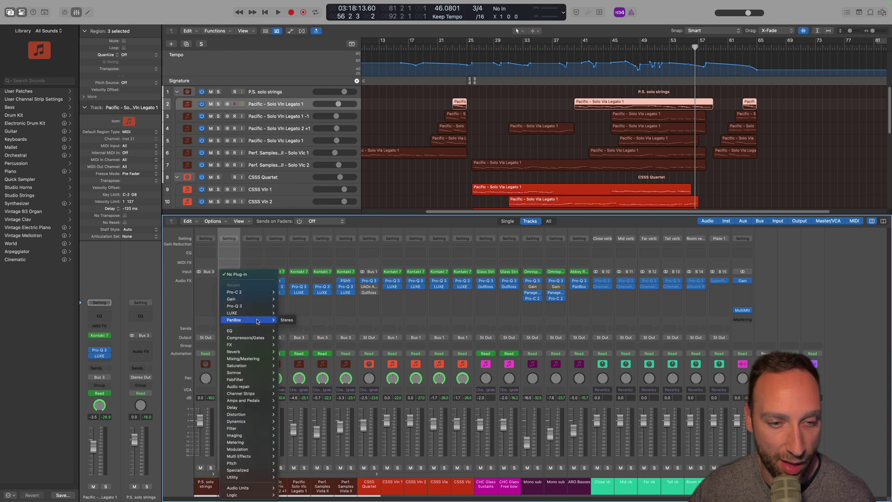
pyautogui.click(287, 320)
pyautogui.moveTo(574, 93); pyautogui.dragTo(394, 132)
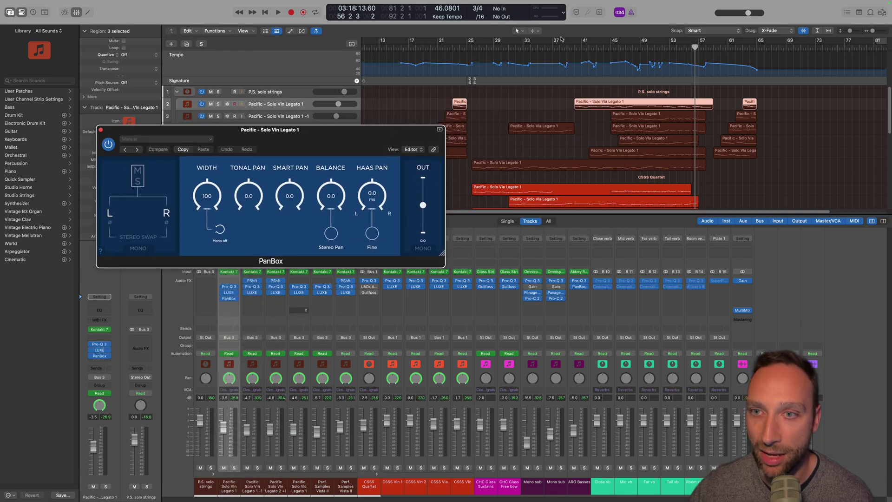
# Set a cycle range from bar 40 to bar 58, reposition the PanBox window and solo Pacific - Solo Vln Legato 1.
pyautogui.moveTo(577, 42); pyautogui.dragTo(704, 47)
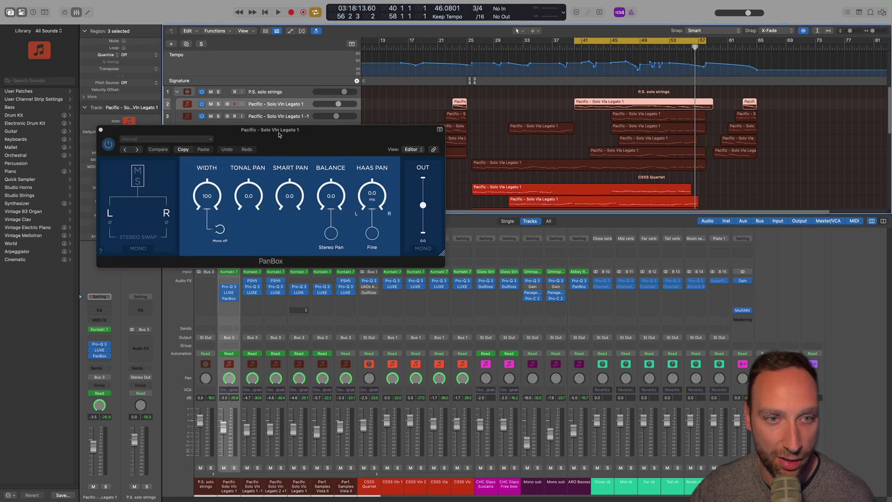
pyautogui.moveTo(278, 135); pyautogui.dragTo(298, 90)
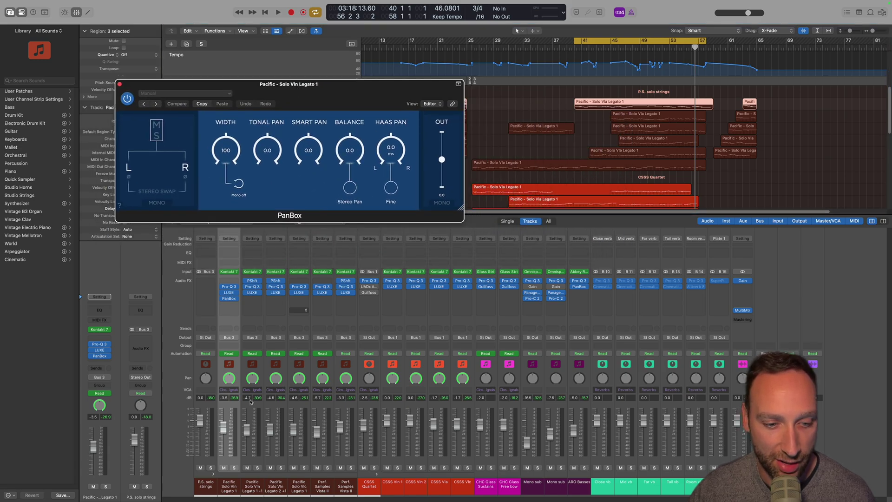
pyautogui.click(233, 468)
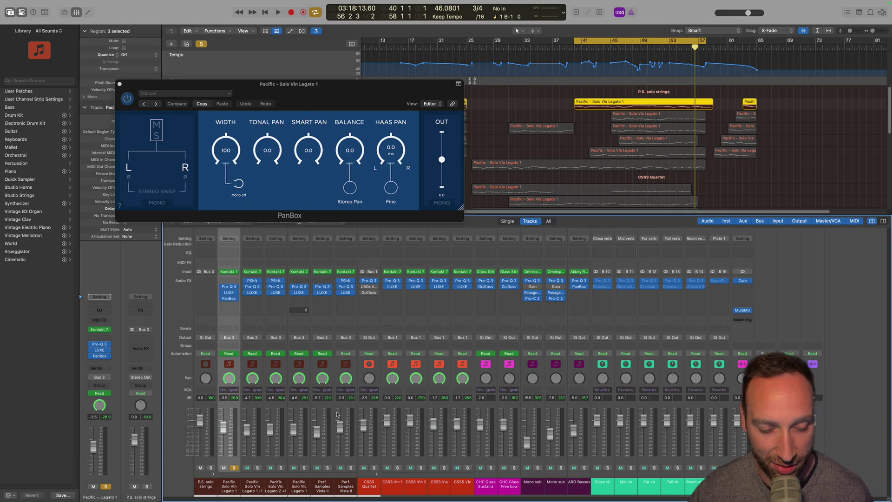
# Select the six solo string channel strips together, and return the selection to Pacific - Solo Vln Legato 1 alone.
pyautogui.click(354, 379)
pyautogui.keyDown('shift'); pyautogui.click(238, 370); pyautogui.keyUp('shift')
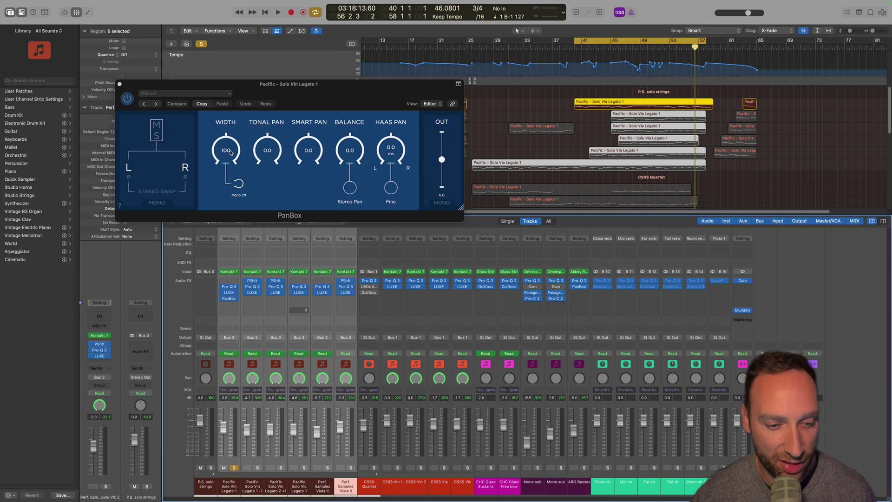
pyautogui.click(229, 325)
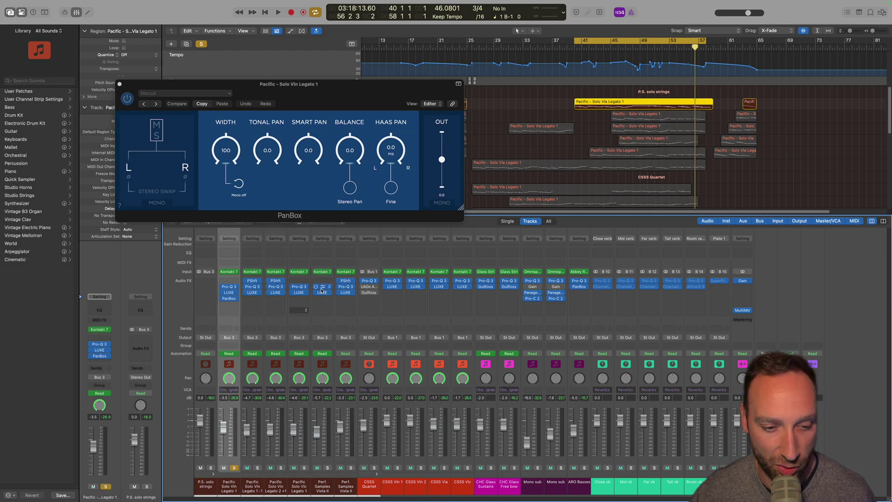
# Set the PanBox tonal pan to 70 left and its width to 150 on Pacific - Solo Vln Legato 1 while auditioning the cycled passage.
pyautogui.press('space')
pyautogui.moveTo(269, 152); pyautogui.dragTo(255, 187)
pyautogui.press('space')
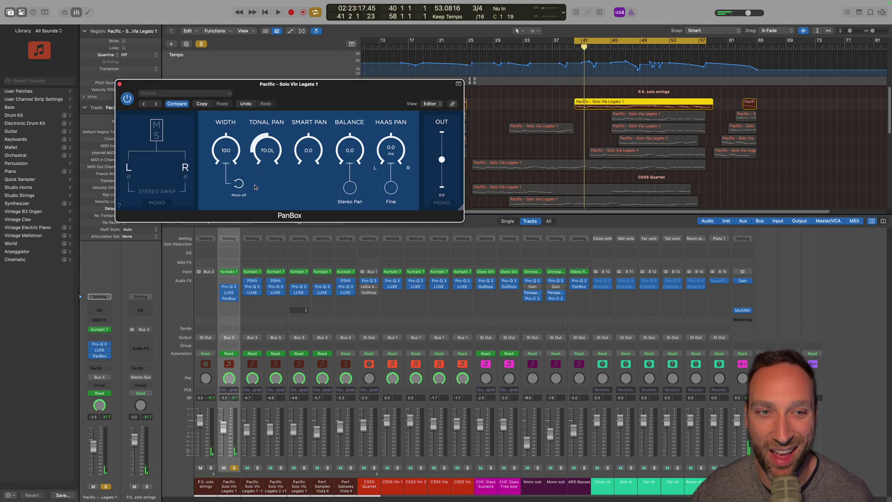
pyautogui.press('space')
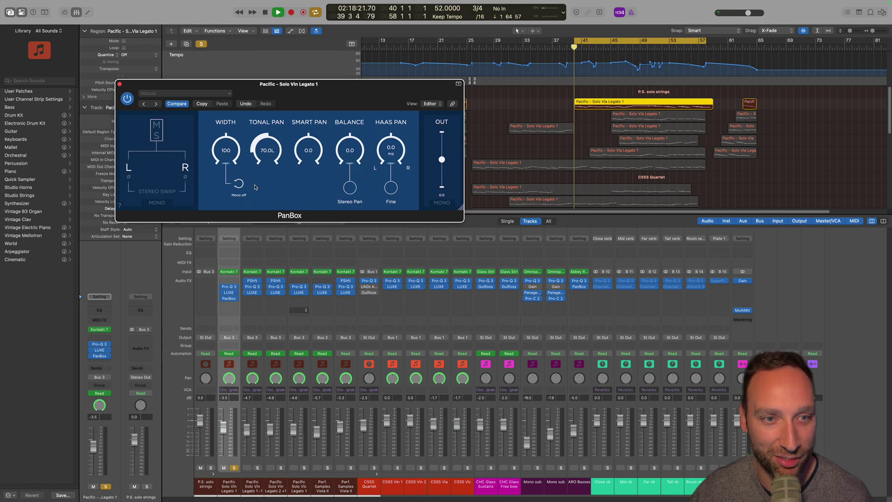
pyautogui.moveTo(228, 155); pyautogui.dragTo(227, 128)
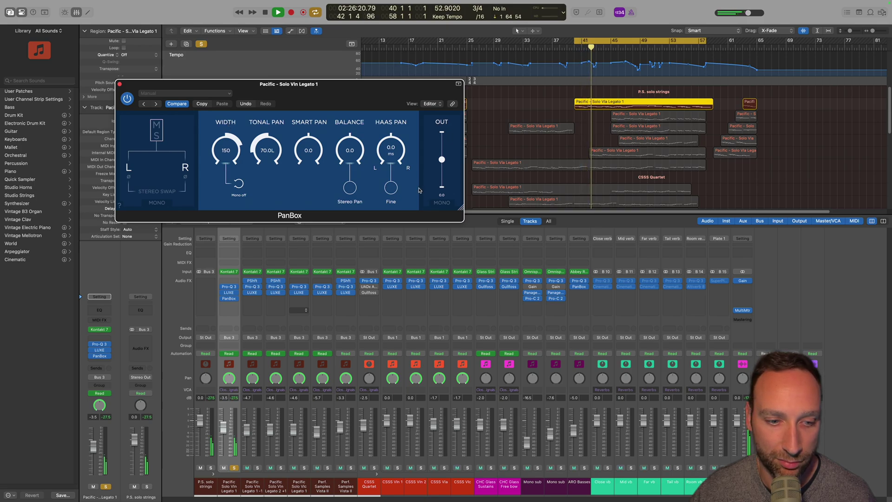
# Compare the Pacific - Solo Vln Legato 1 passage with PanBox bypassed and with it re-enabled.
pyautogui.moveTo(224, 300)
pyautogui.press('space')
pyautogui.click(223, 298)
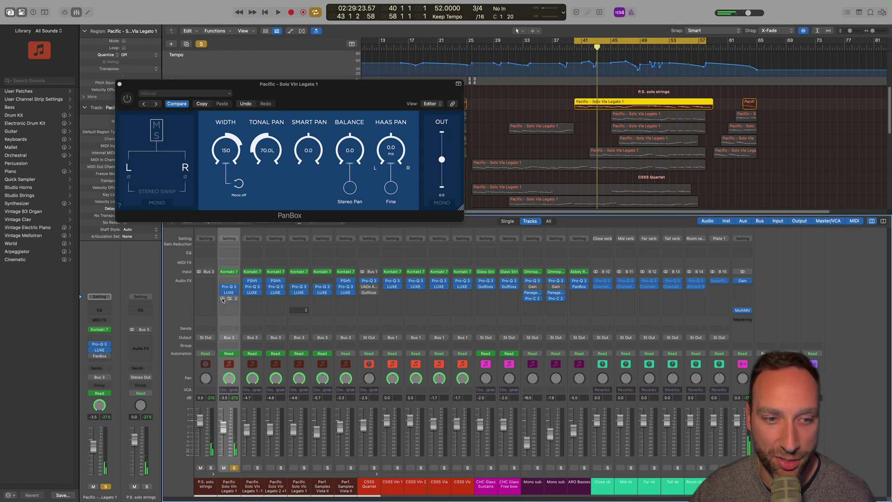
pyautogui.press('space')
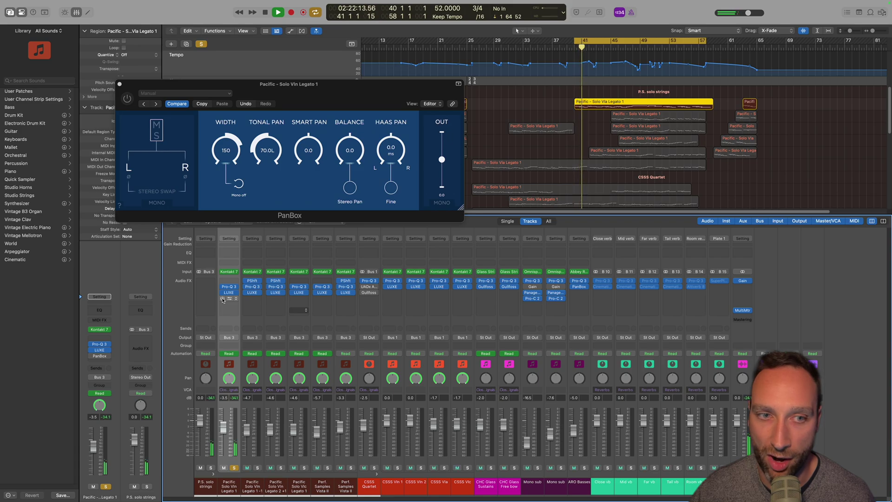
pyautogui.press('space')
pyautogui.click(223, 298)
pyautogui.press('space')
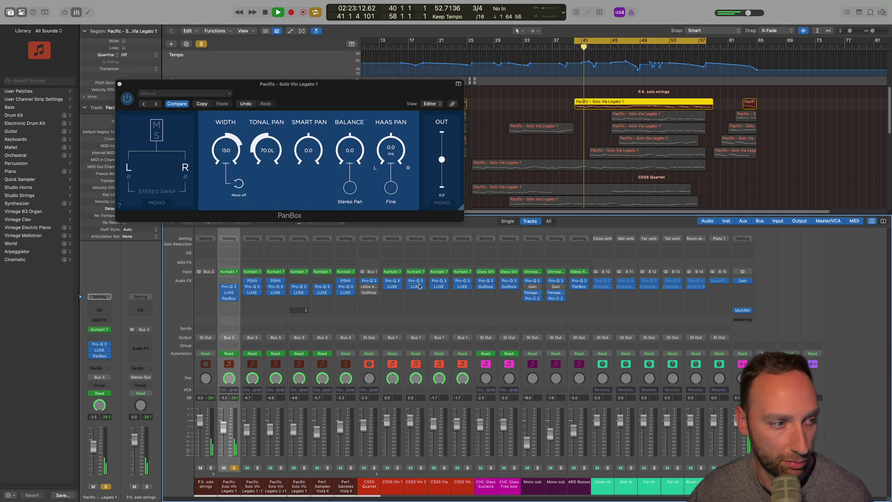
pyautogui.press('space')
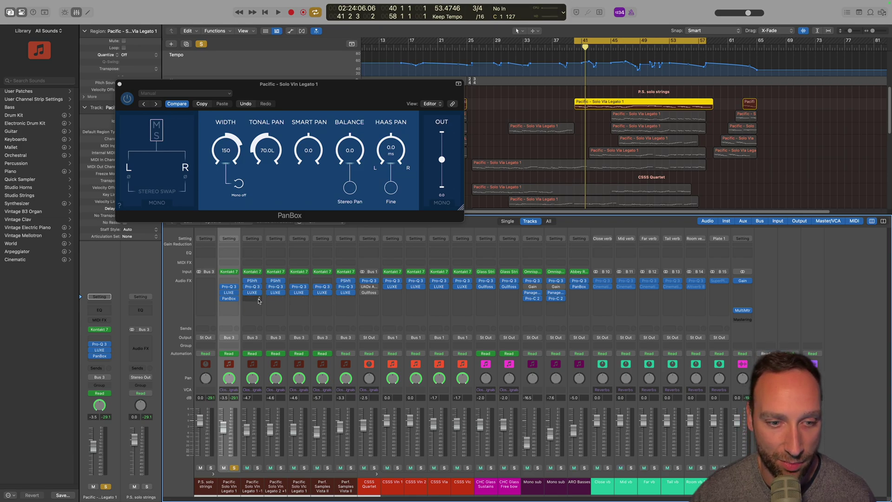
# Move the solo from Pacific - Solo Vln Legato 1 to Legato 1 -1 and insert a stereo PanBox after LUXE on that channel.
pyautogui.click(257, 468)
pyautogui.click(234, 468)
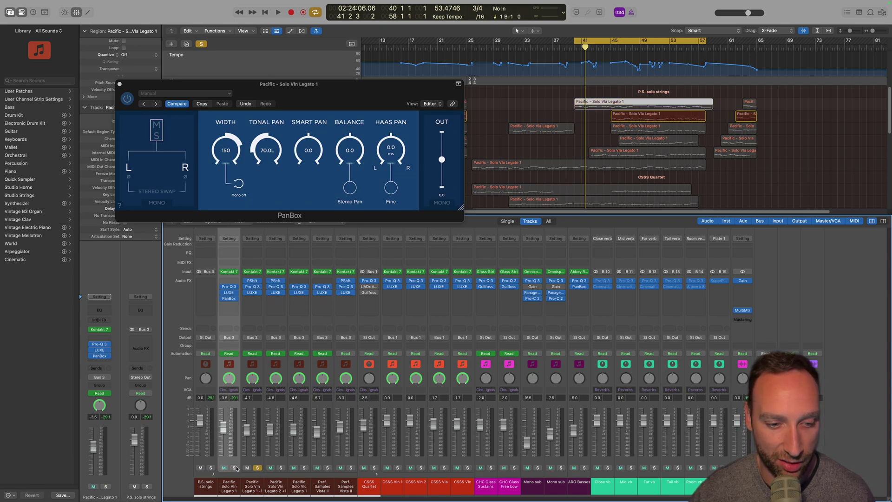
pyautogui.click(251, 310)
pyautogui.moveTo(278, 291)
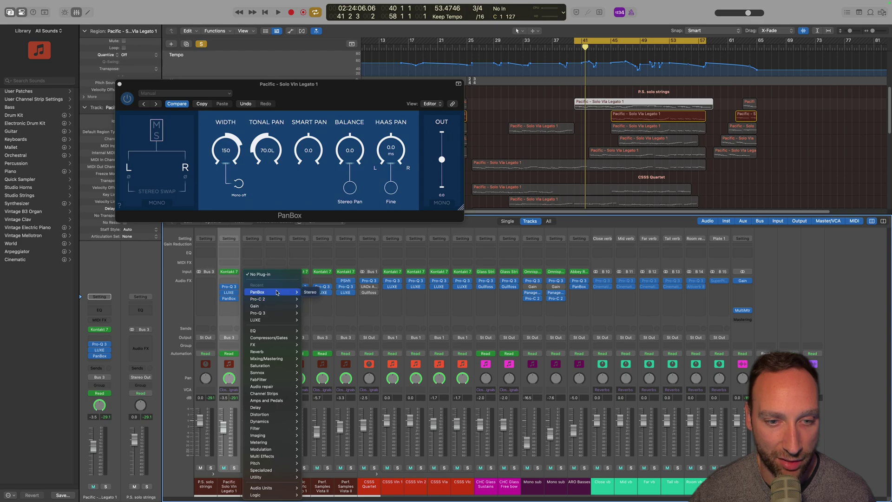
pyautogui.click(312, 291)
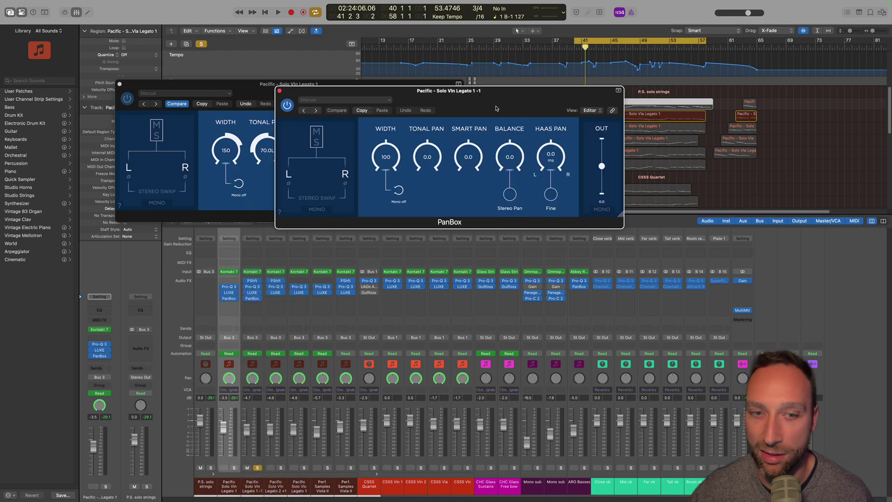
# Solo Legato 2 +1 instead, play from bar 45, and set tonal pan 40 left and width 130 in the Legato 1 -1 PanBox.
pyautogui.click(257, 468)
pyautogui.click(281, 467)
pyautogui.moveTo(362, 91); pyautogui.dragTo(188, 132)
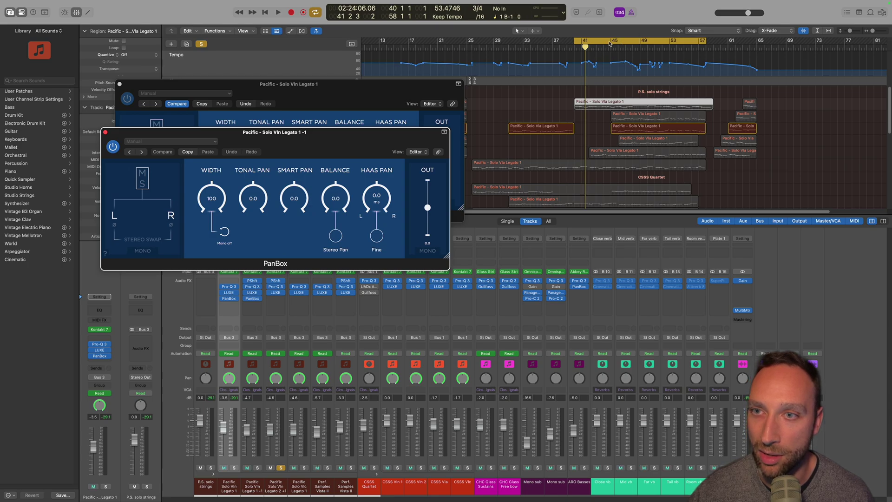
pyautogui.click(612, 43)
pyautogui.press('space')
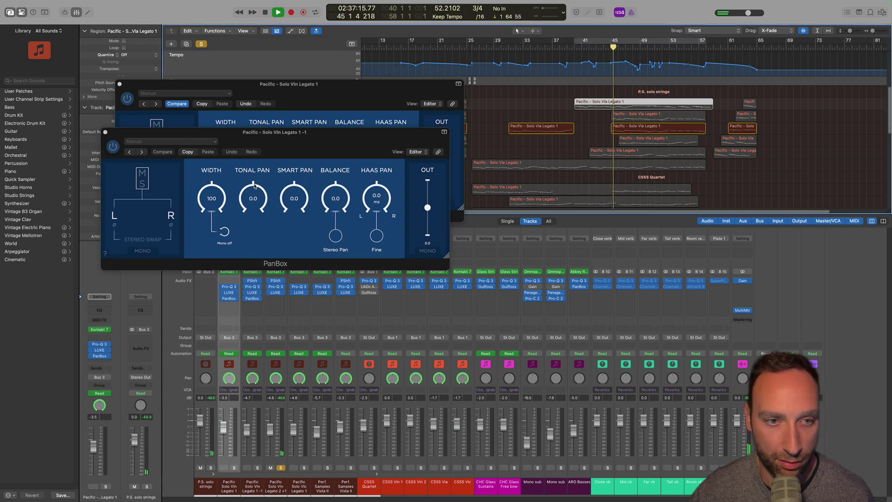
pyautogui.moveTo(255, 188); pyautogui.dragTo(249, 222)
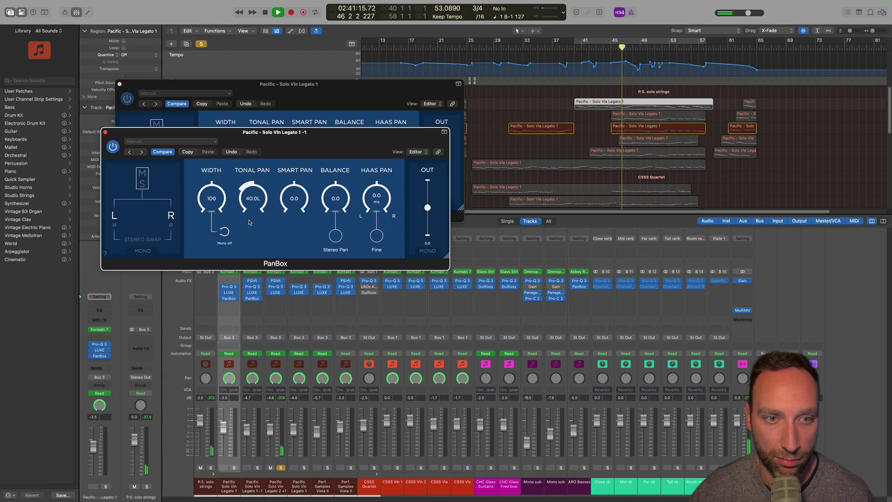
pyautogui.moveTo(210, 199); pyautogui.dragTo(207, 187)
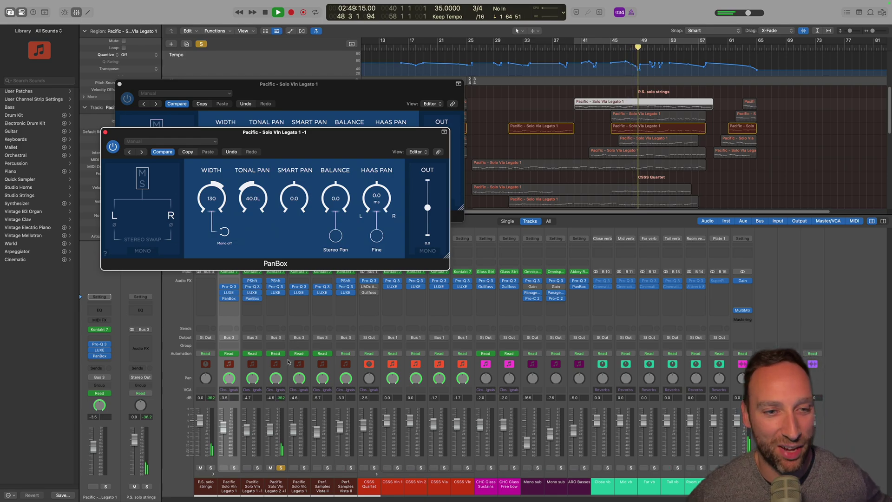
# Audition Pacific - Solo Vln Legato 1 and Legato 1 -1 together from about bar 45, and clear all solos.
pyautogui.click(257, 468)
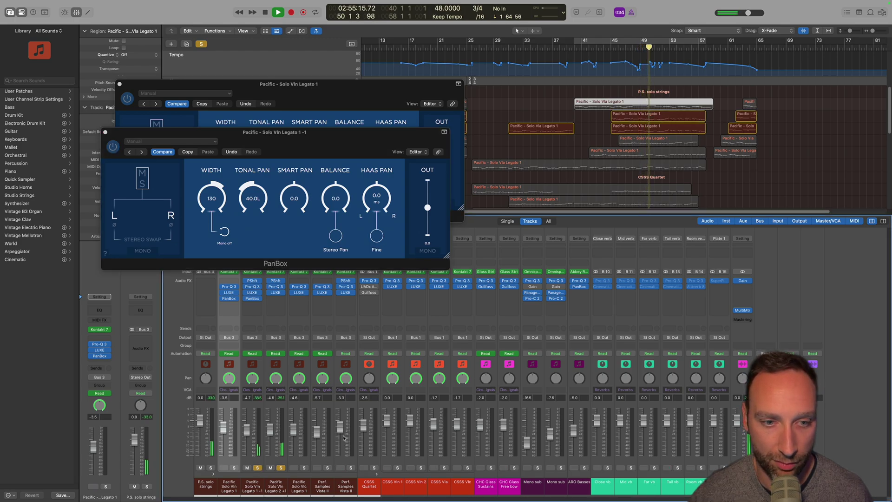
pyautogui.press('space')
pyautogui.click(280, 468)
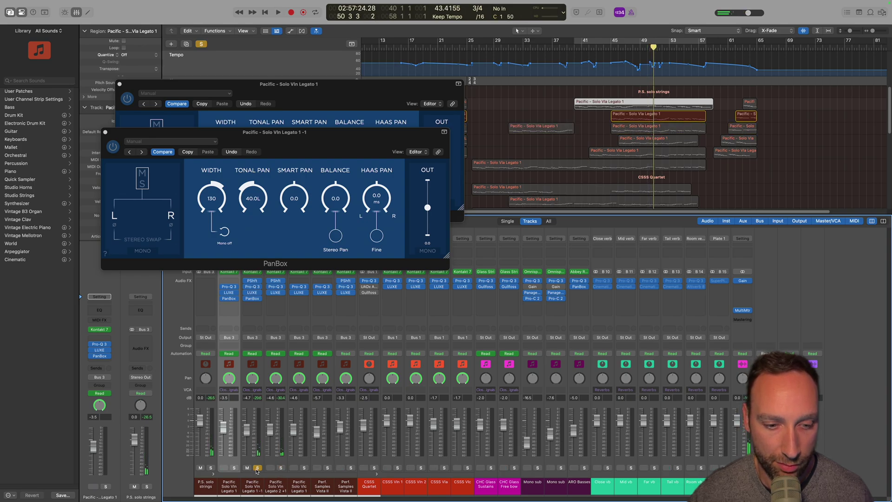
pyautogui.click(233, 468)
pyautogui.press('space')
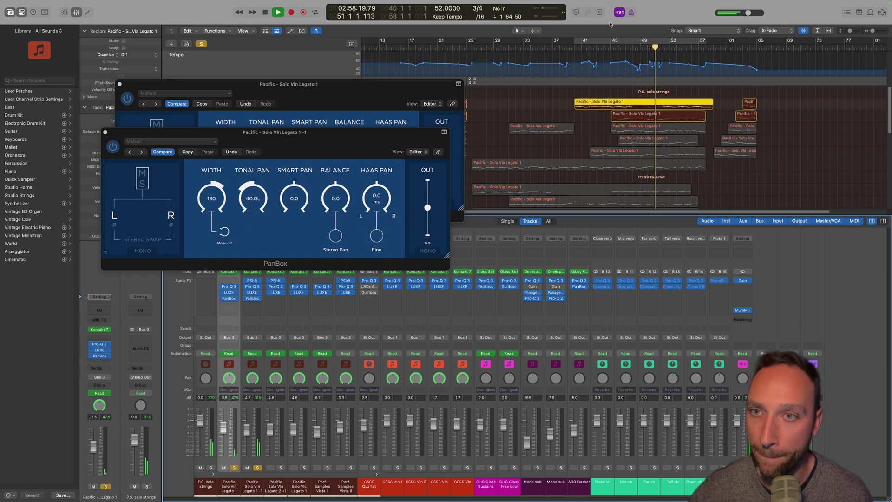
pyautogui.click(574, 49)
pyautogui.click(610, 47)
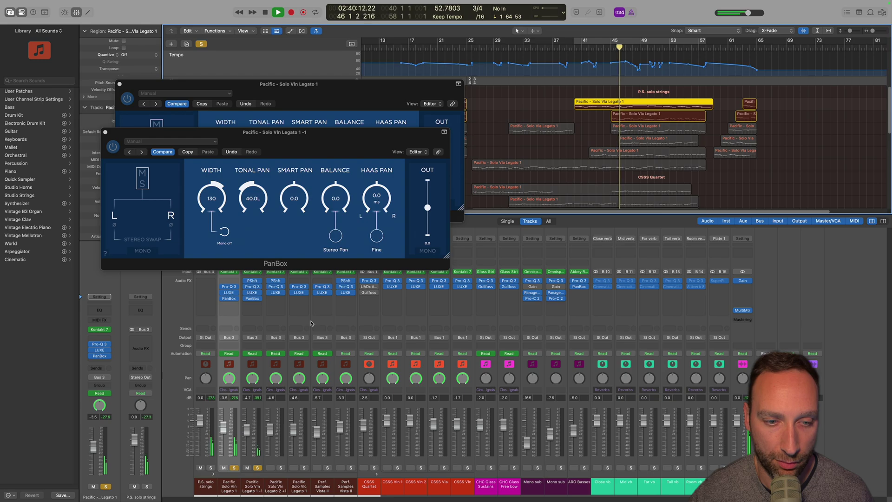
pyautogui.keyDown('alt'); pyautogui.click(234, 467); pyautogui.keyUp('alt')
pyautogui.press('space')
pyautogui.click(234, 468)
# Insert a PanBox on Pacific - Solo Vln Legato 2 +1 with tonal pan 20 left, solo the channel and move the plug-in window.
pyautogui.click(282, 302)
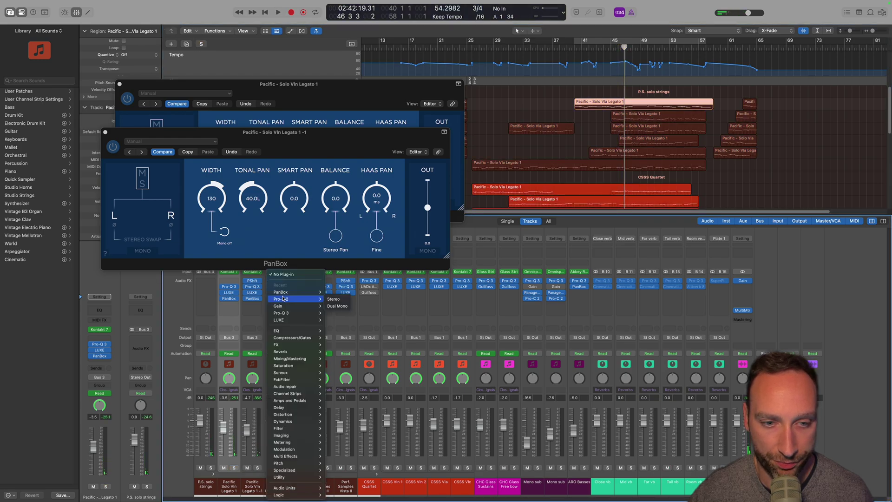
pyautogui.click(358, 264)
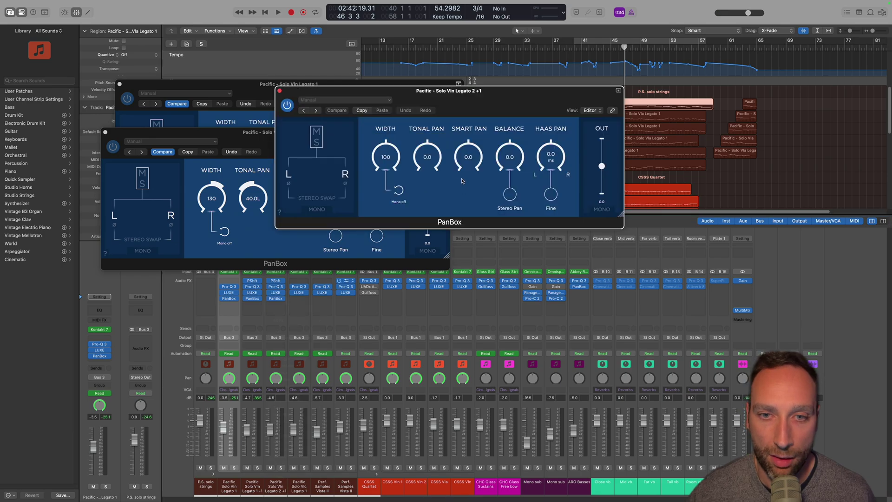
pyautogui.moveTo(429, 161); pyautogui.dragTo(424, 173)
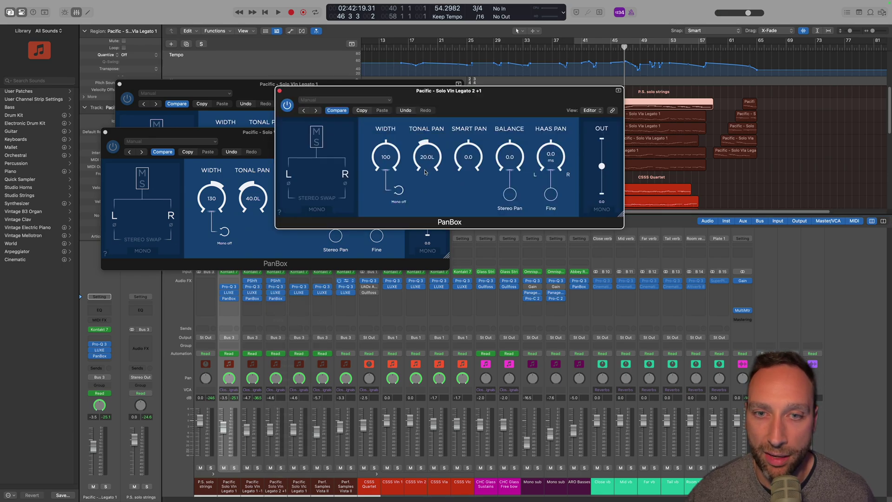
pyautogui.click(281, 467)
pyautogui.moveTo(511, 91); pyautogui.dragTo(394, 123)
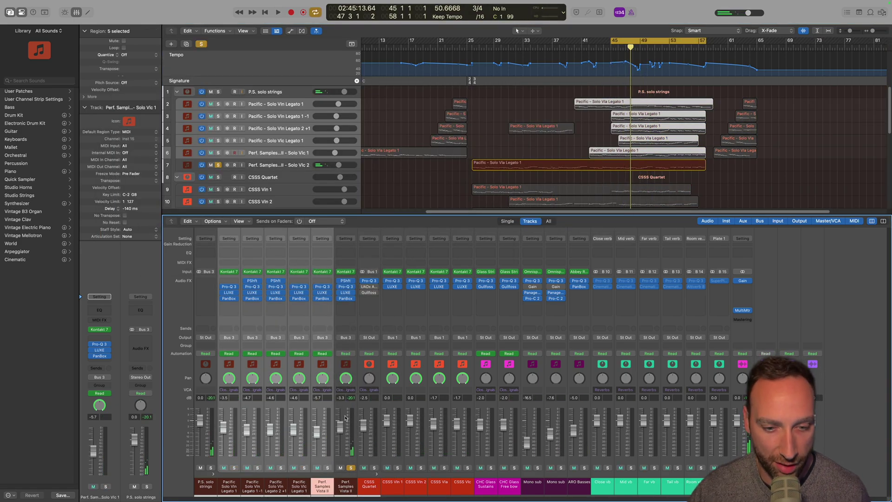
# Replace the Solo Vlc 2 solo with a solo of all six selected solo string channels, and bypass their PanBox plug-ins.
pyautogui.click(352, 469)
pyautogui.click(353, 370)
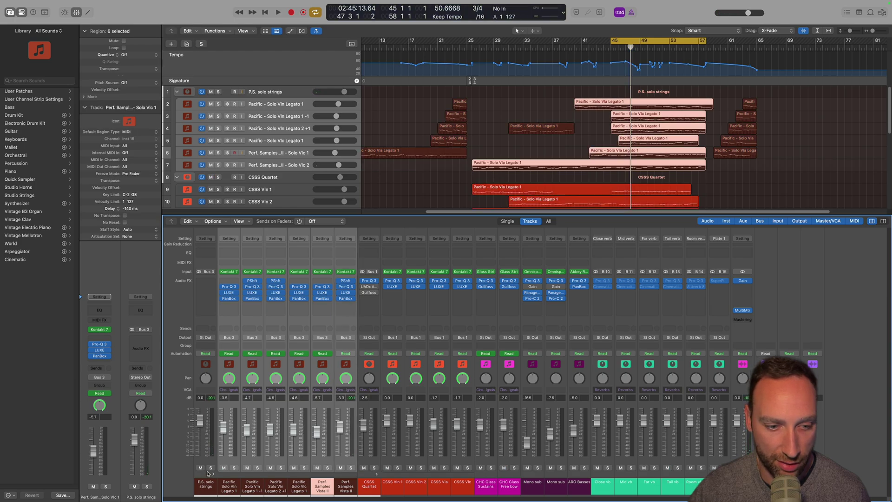
pyautogui.click(234, 468)
pyautogui.click(222, 300)
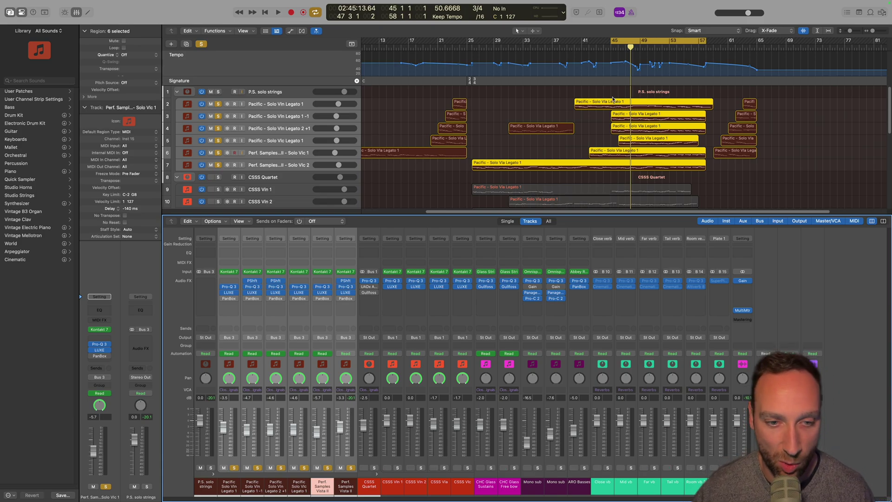
# Play the six solo strings from bar 45, re-enable their PanBox plug-ins during playback, and clear all solos after stopping.
pyautogui.press('space')
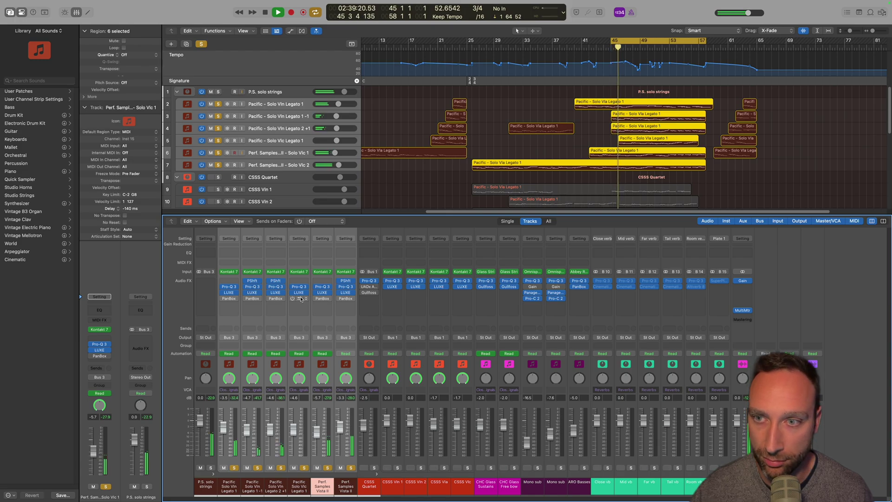
pyautogui.moveTo(222, 301)
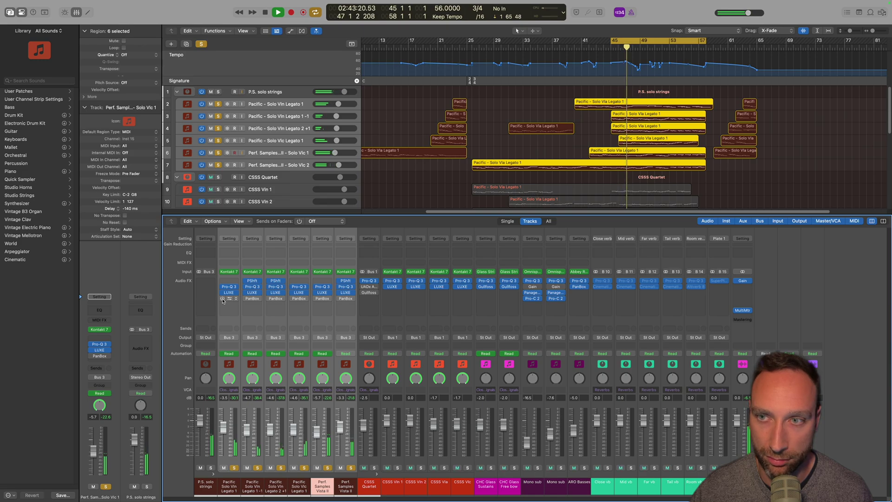
pyautogui.click(223, 299)
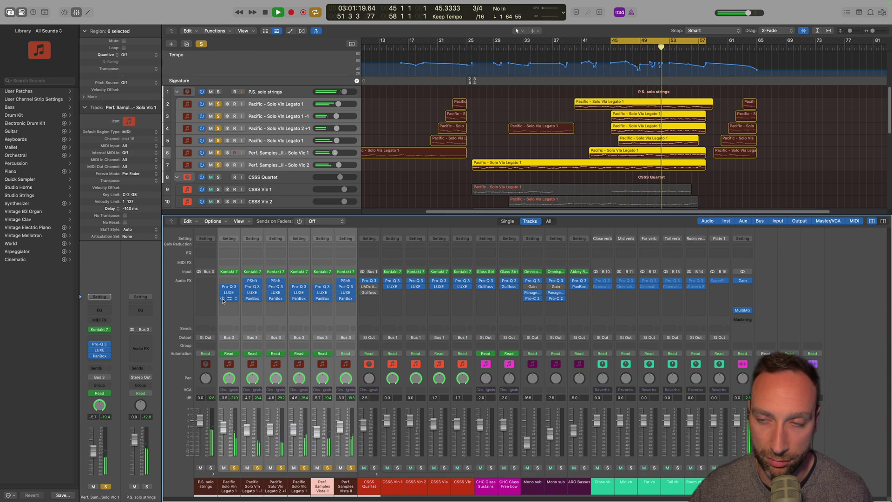
pyautogui.press('space')
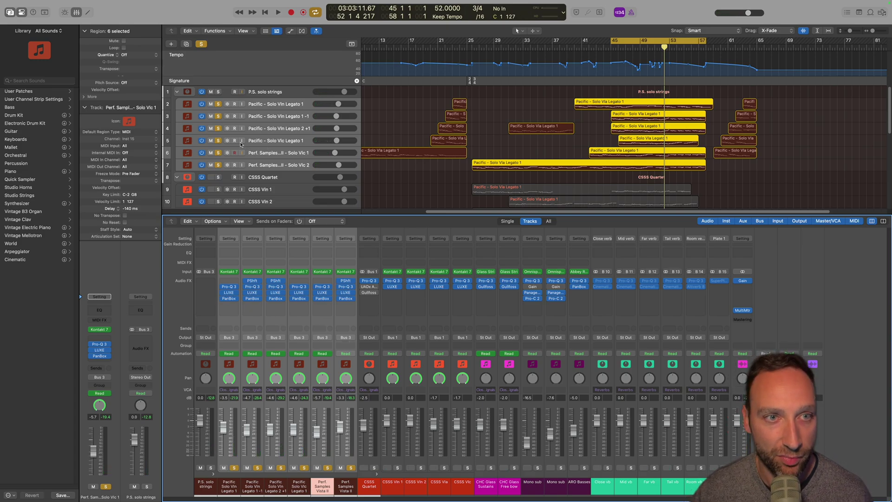
pyautogui.click(201, 44)
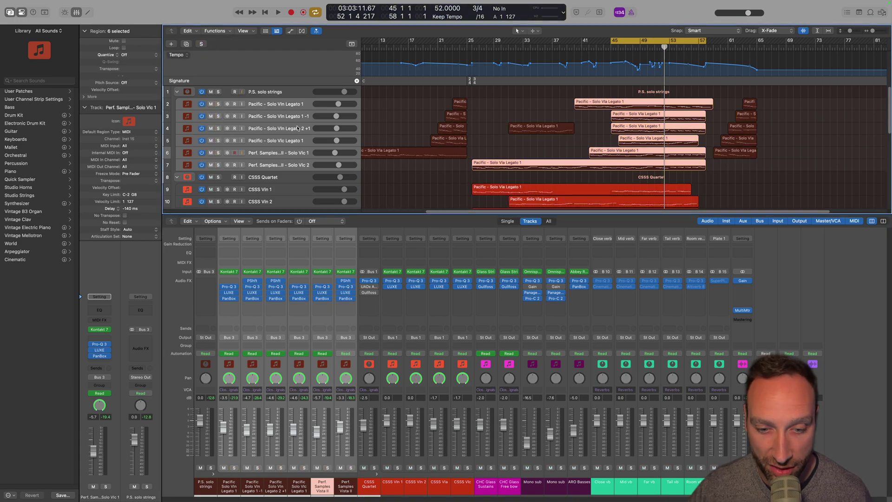
# Select the four CSSS channels from Vln 1 to Vlc and insert a stereo PanBox after LUXE on all of them.
pyautogui.click(395, 358)
pyautogui.keyDown('shift'); pyautogui.click(458, 367); pyautogui.keyUp('shift')
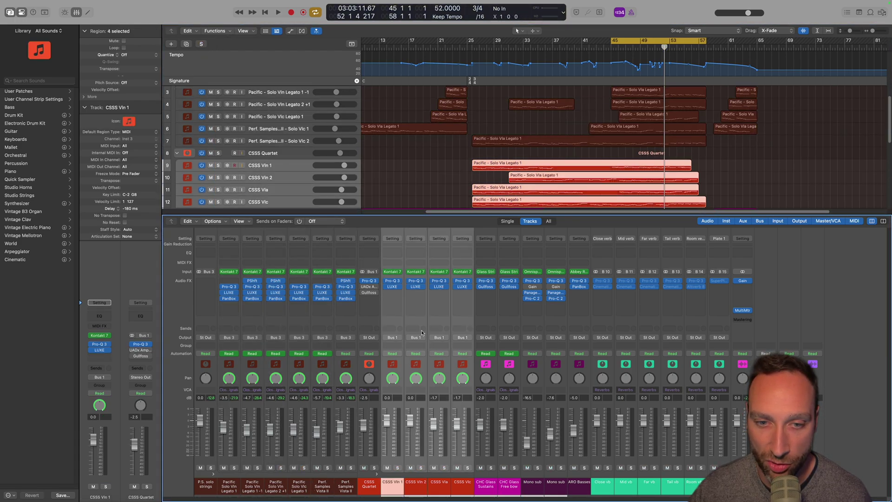
pyautogui.click(392, 293)
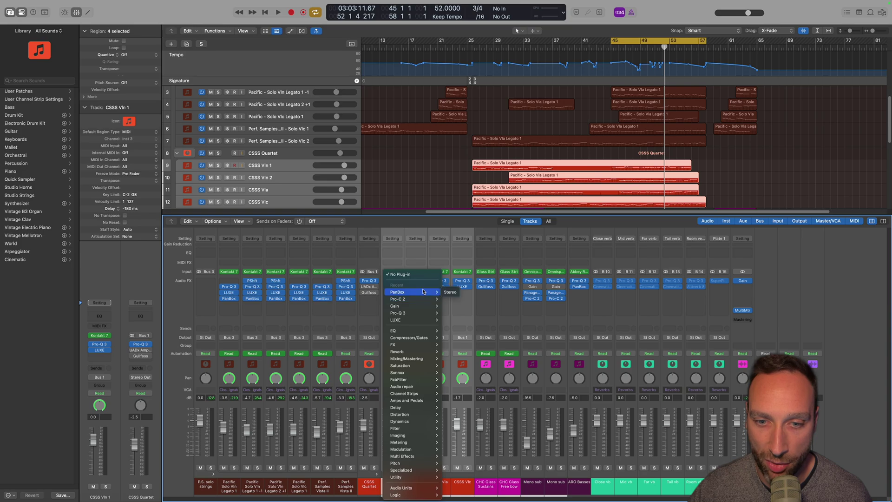
pyautogui.click(450, 292)
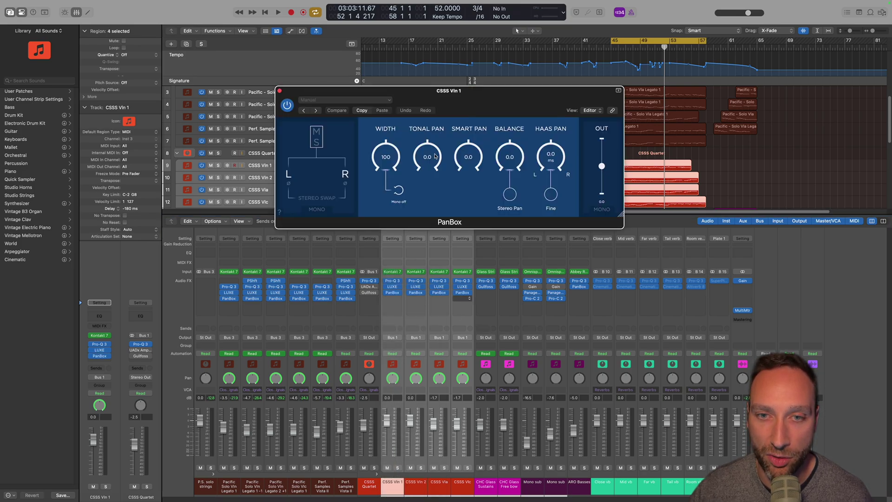
# Set the CSSS Vln 1 PanBox to tonal pan 60 left and width 130, close it, and select only the CSSS Vln 1 channel.
pyautogui.moveTo(434, 158); pyautogui.dragTo(429, 180)
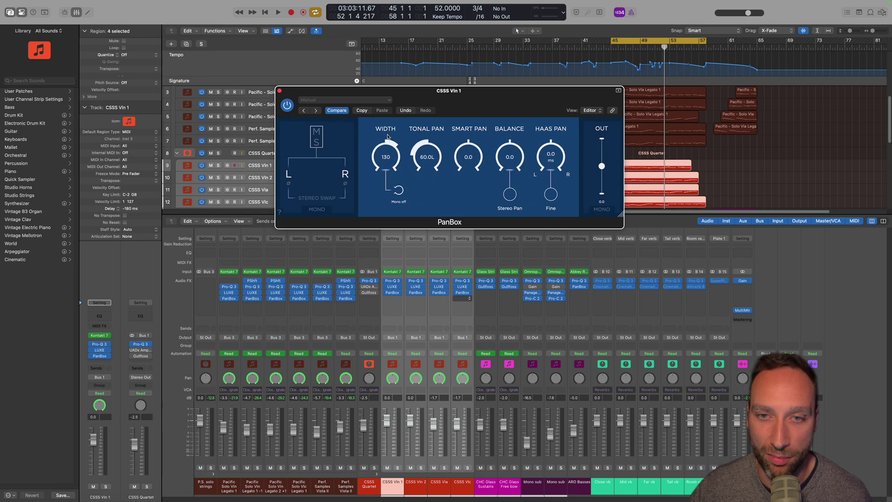
pyautogui.click(280, 90)
pyautogui.moveTo(417, 292)
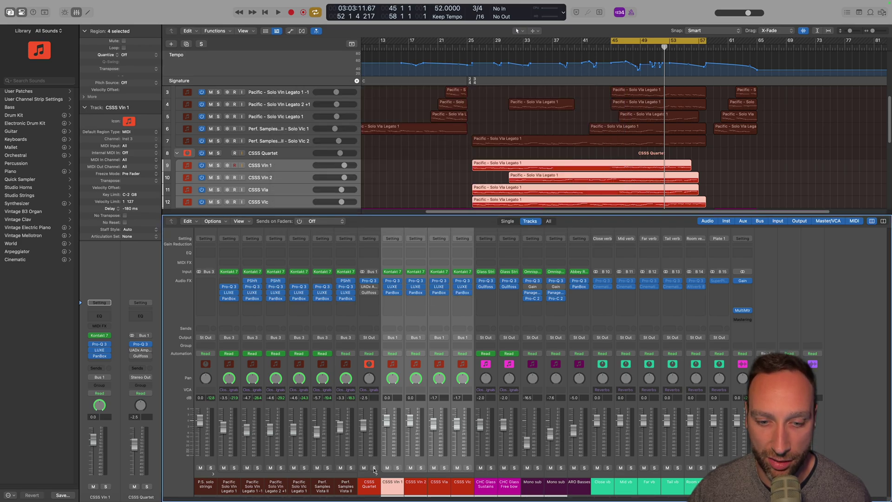
pyautogui.click(398, 453)
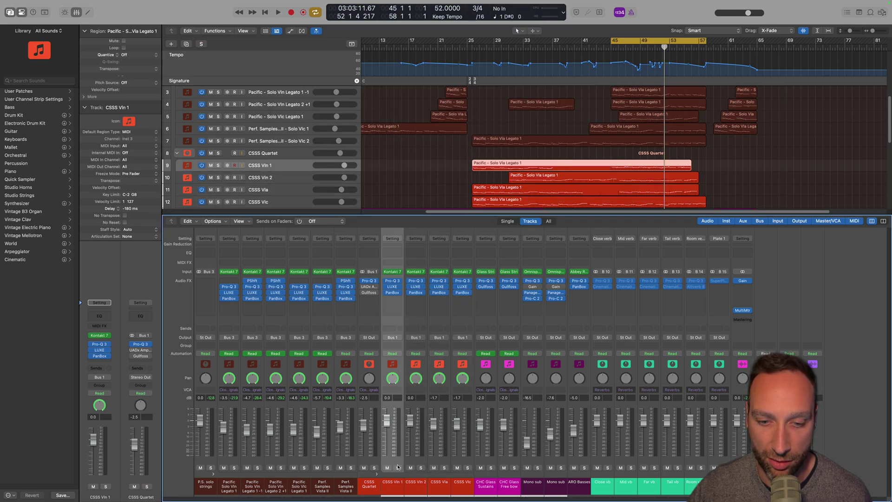
# Solo the CSSS Vln 1 channel, play it from bar 45, and stop after a short listen.
pyautogui.click(397, 468)
pyautogui.press('space')
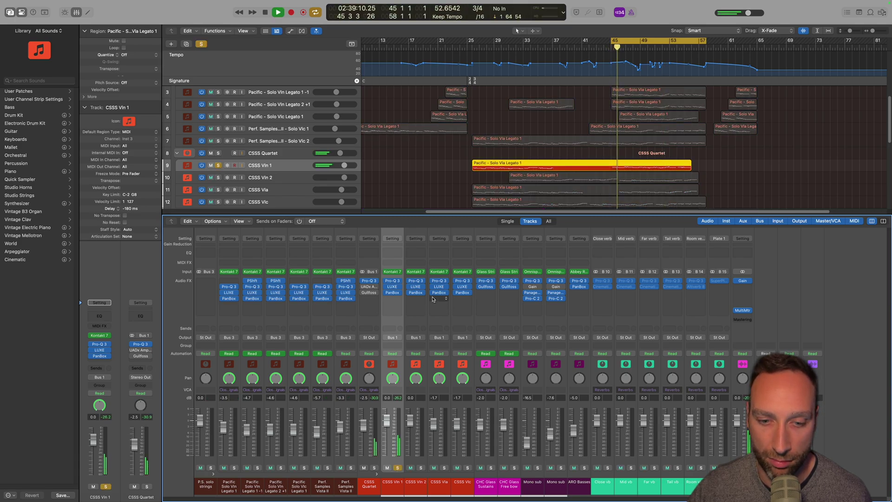
pyautogui.press('space')
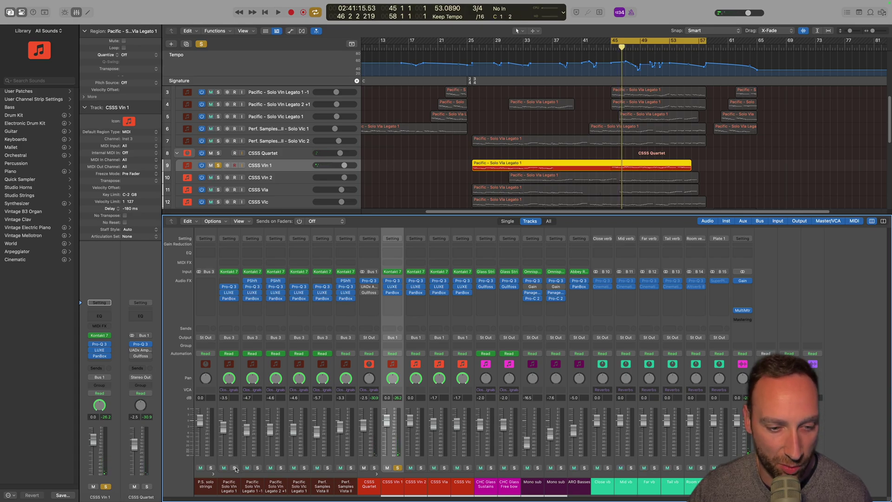
# Add Pacific Solo Vln Legato 1 to the solo and play it together with CSSS Vln 1 from bar 45.
pyautogui.scroll(2, 549, 194)
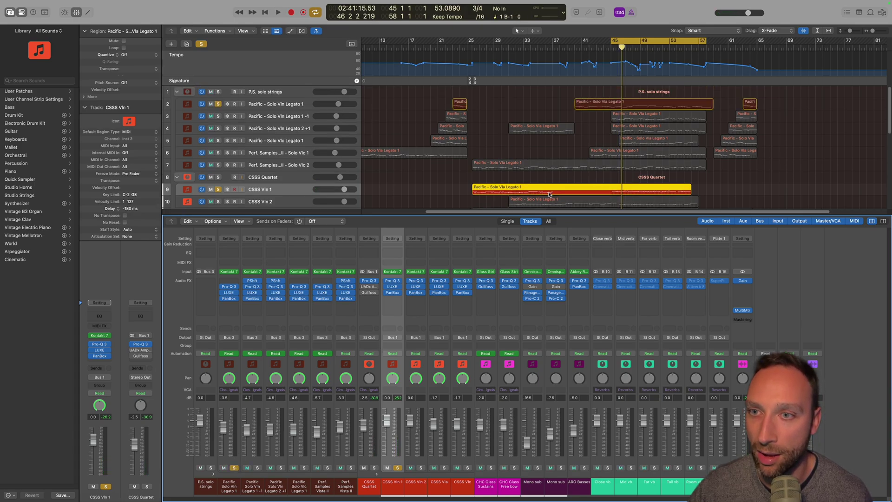
pyautogui.press('space')
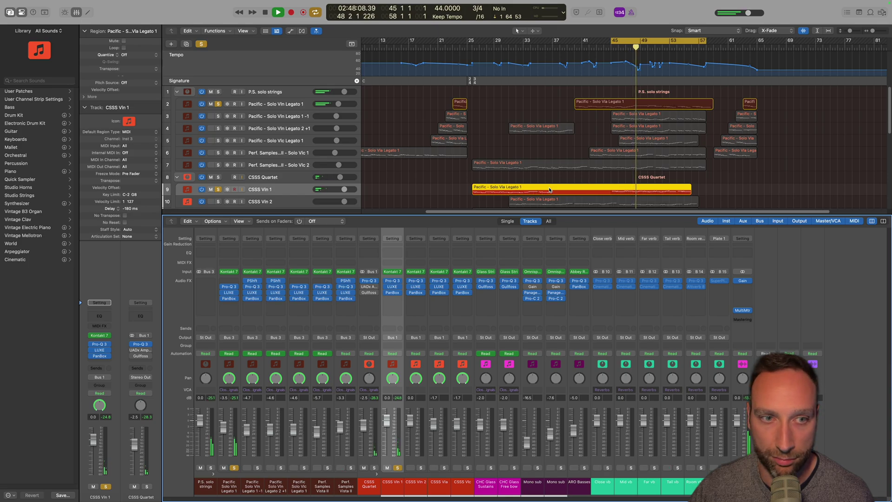
pyautogui.press('space')
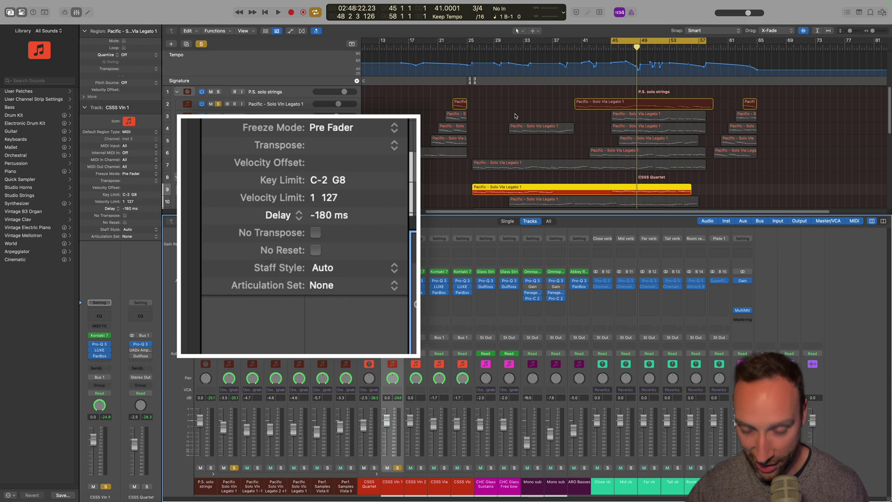
# Play the two soloed violins against the metronome and compare the track delay settings of Pacific Solo Vln Legato 1 and CSSS Vln 1.
pyautogui.press('space')
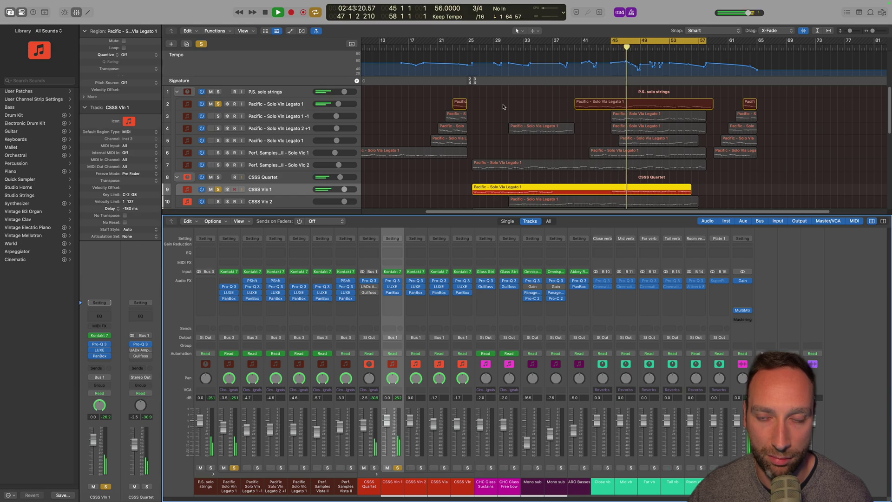
pyautogui.press('space')
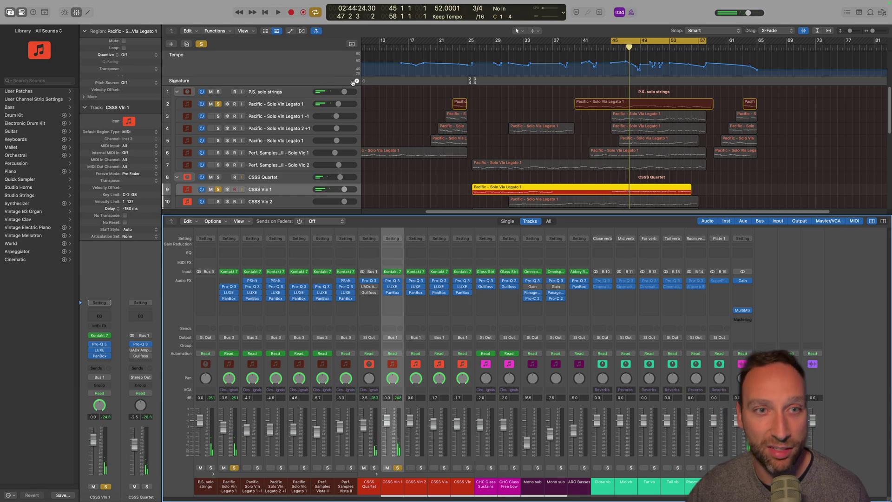
pyautogui.click(288, 105)
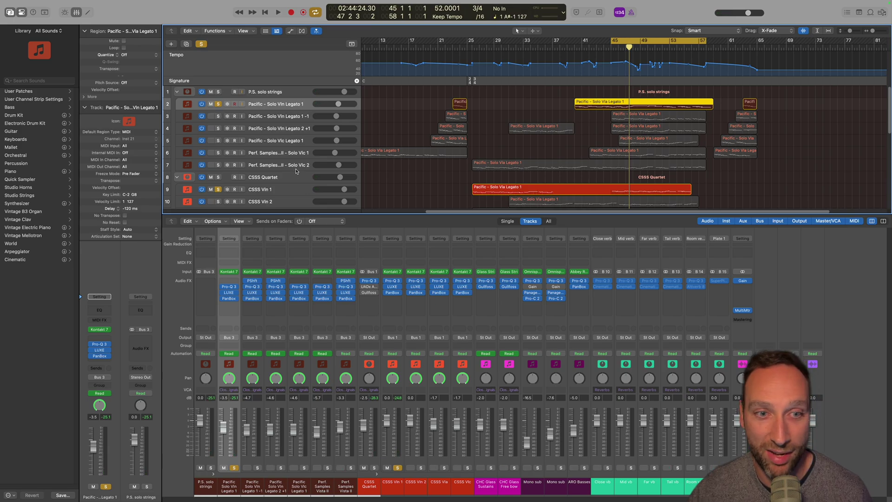
pyautogui.click(293, 191)
pyautogui.hscroll(2, 552, 168)
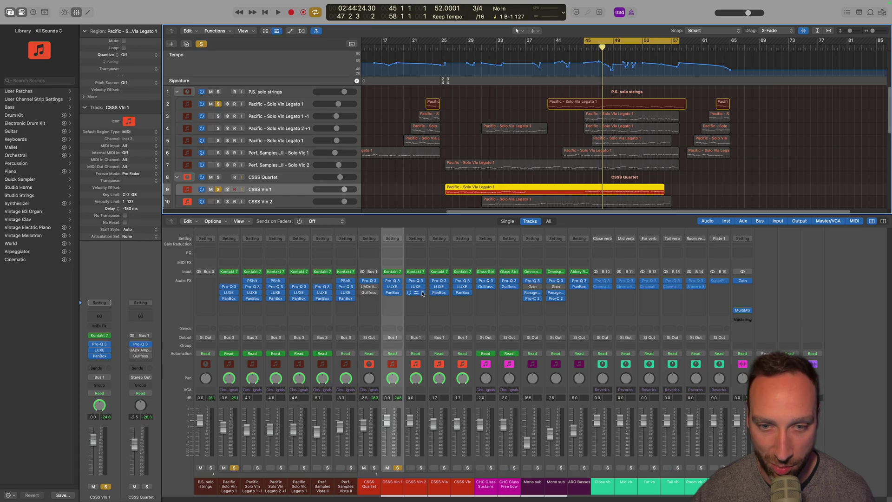
# Check the CSSS Vln 1 PanBox, set the CSSS Vln 2 PanBox to tonal pan 30 left, and play CSSS Vln 2 soloed.
pyautogui.click(392, 292)
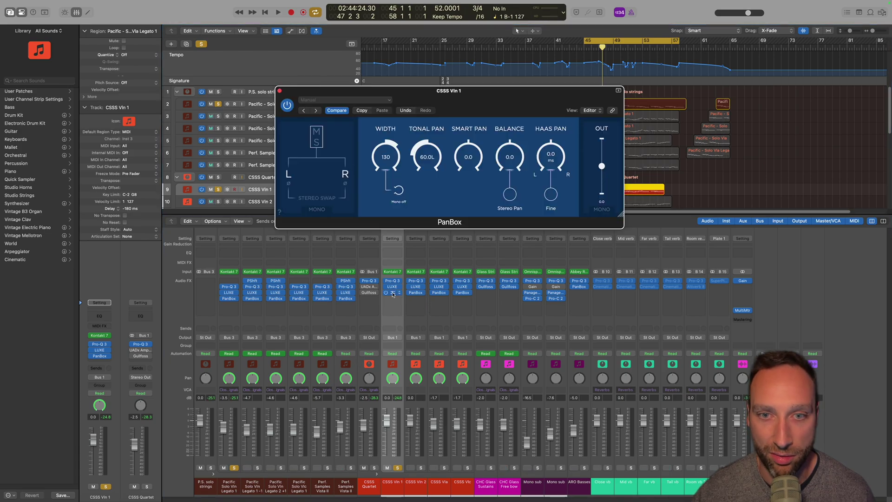
pyautogui.click(279, 92)
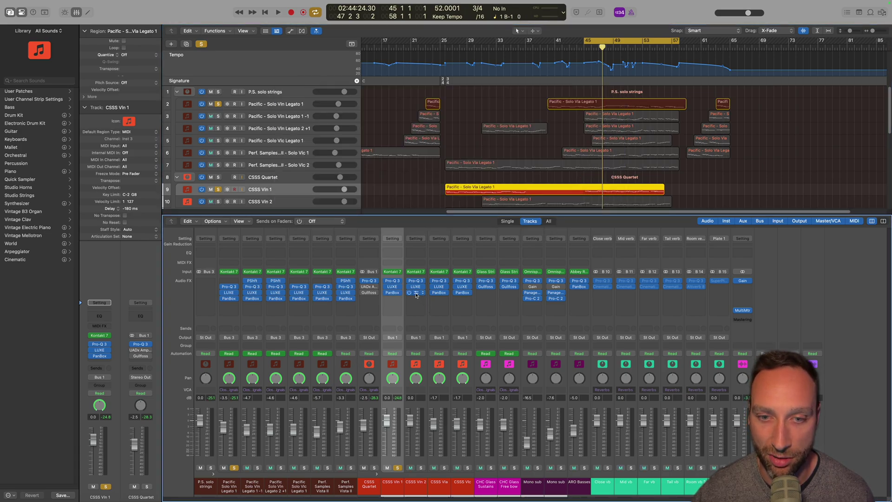
pyautogui.click(416, 292)
pyautogui.moveTo(431, 158); pyautogui.dragTo(430, 173)
pyautogui.moveTo(449, 91); pyautogui.dragTo(304, 78)
pyautogui.press('space')
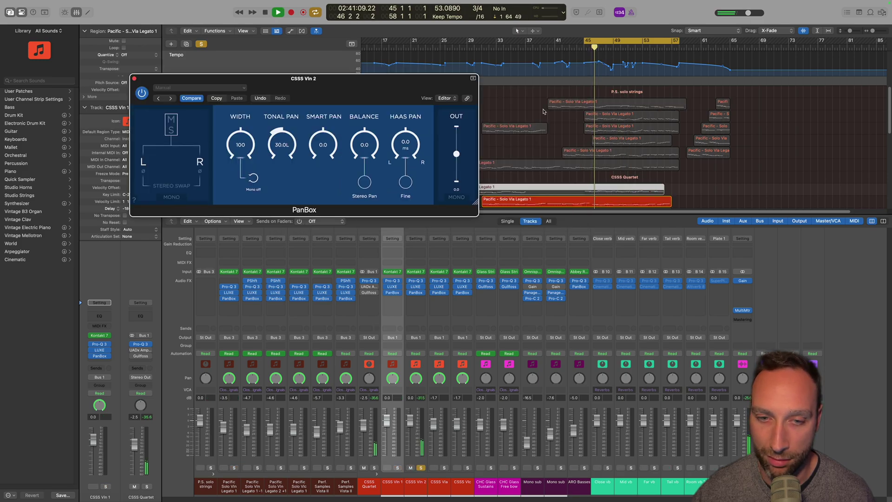
# Select the four CSSS channels from Vln 1 to Vlc, replace the Vlc solo with a CSSS Quartet solo, and play from bar 45.
pyautogui.click(426, 364)
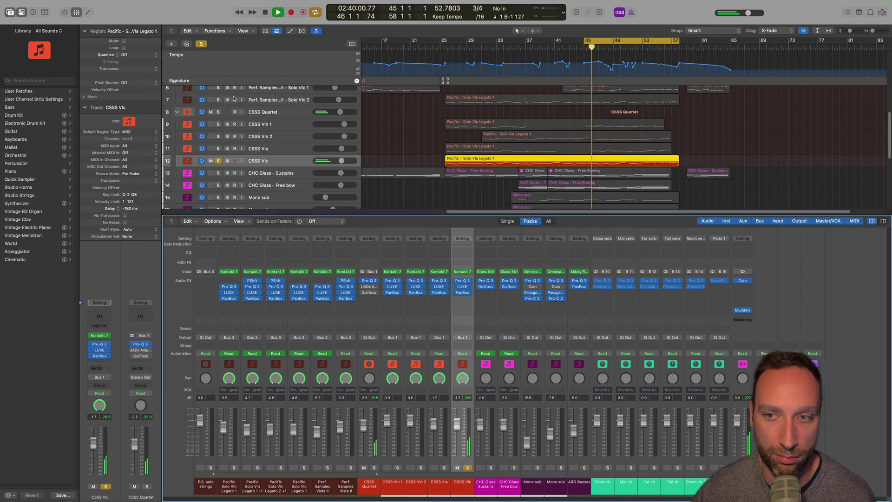
pyautogui.keyDown('shift'); pyautogui.click(260, 124); pyautogui.keyUp('shift')
pyautogui.press('space')
pyautogui.click(469, 468)
pyautogui.press('space')
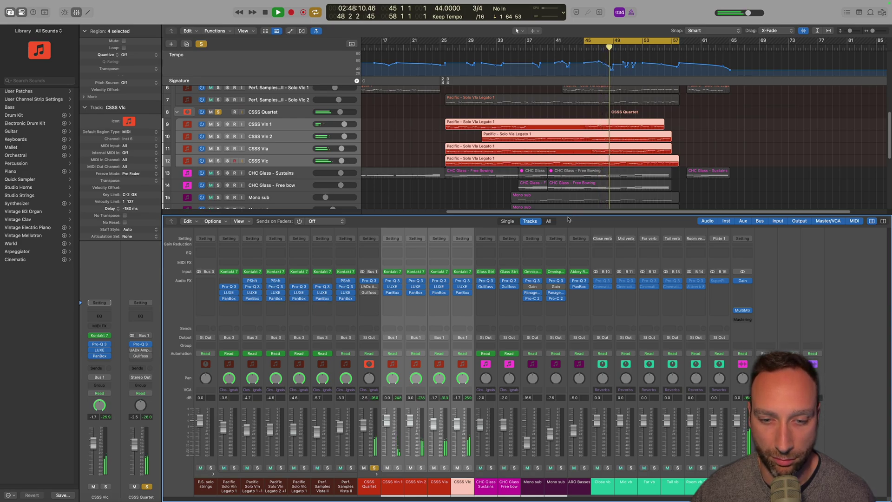
# Bypass the PanBox plug-ins on the four CSSS channels and play the soloed quartet without them, stopping playback at bar 54.
pyautogui.press('space')
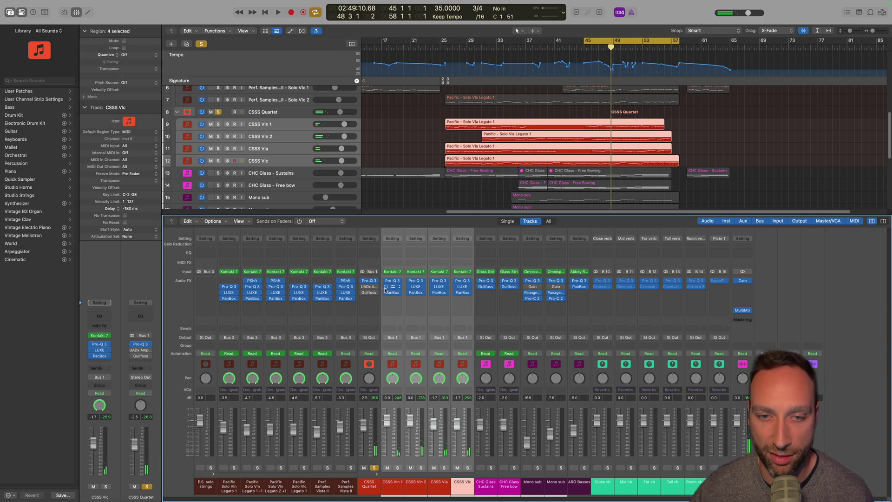
pyautogui.press('space')
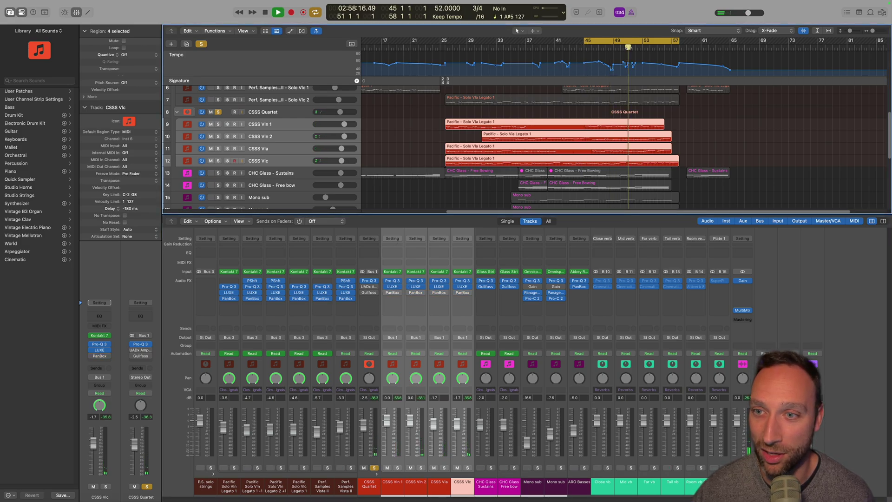
pyautogui.press('space')
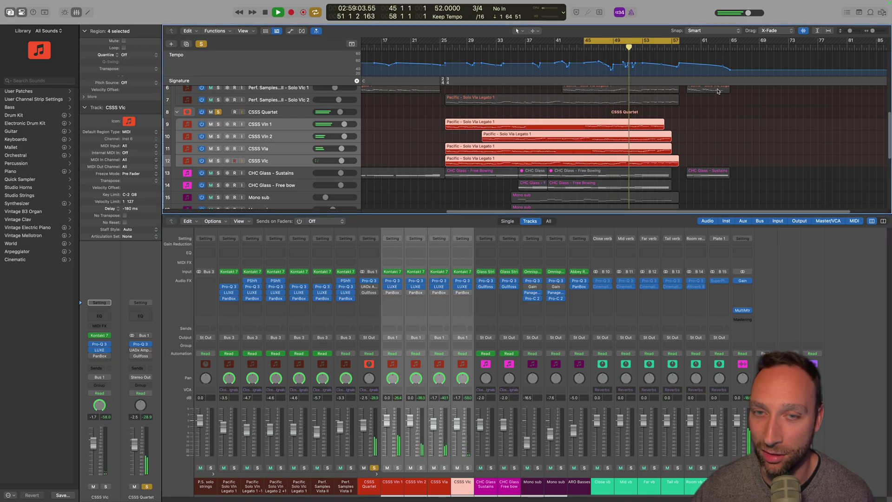
pyautogui.press('space')
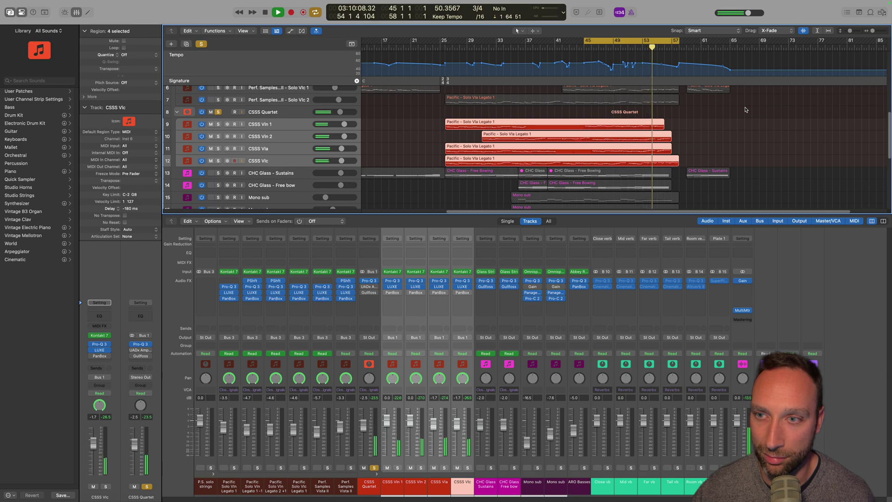
pyautogui.press('space')
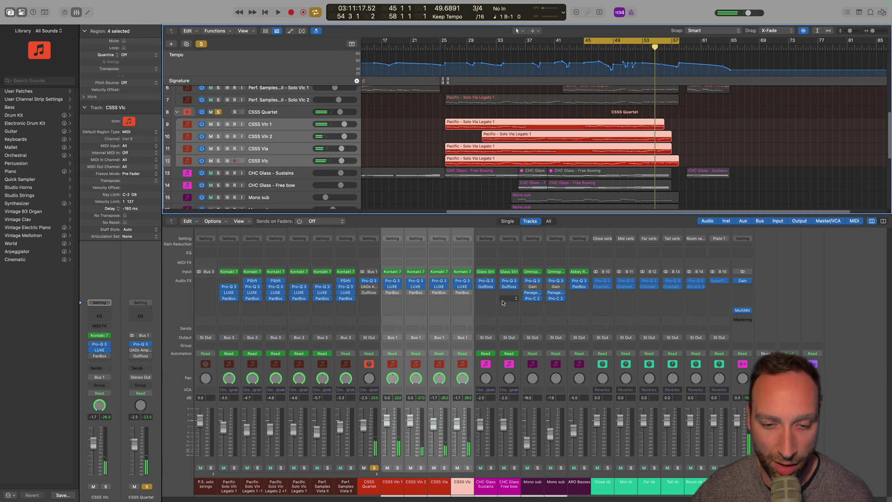
# Re-enable the four CSSS PanBox plug-ins, solo P.S. solo strings and CSSS Quartet together, and play both groups from bar 45.
pyautogui.click(373, 468)
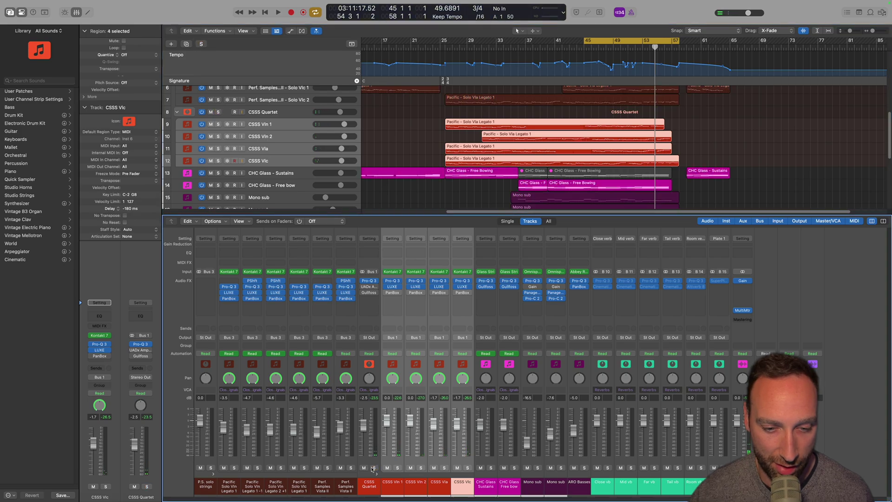
pyautogui.click(369, 483)
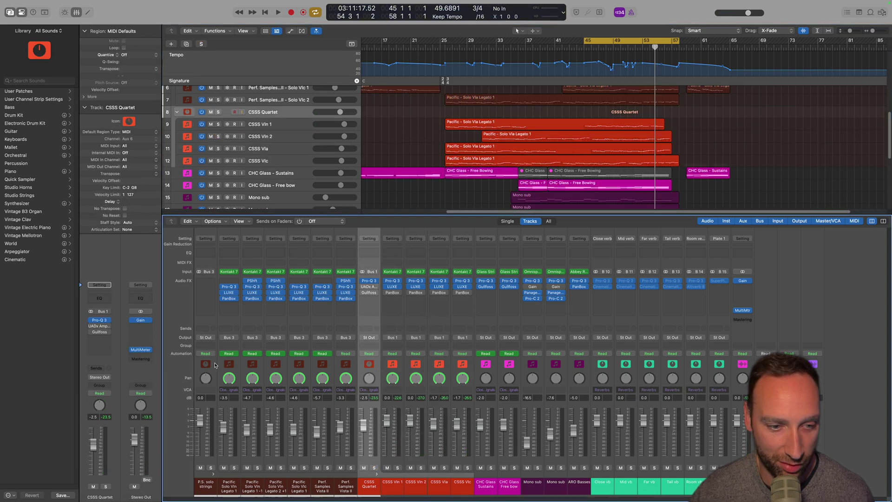
pyautogui.press('s')
pyautogui.scroll(3, 511, 149)
pyautogui.click(625, 153)
pyautogui.press('space')
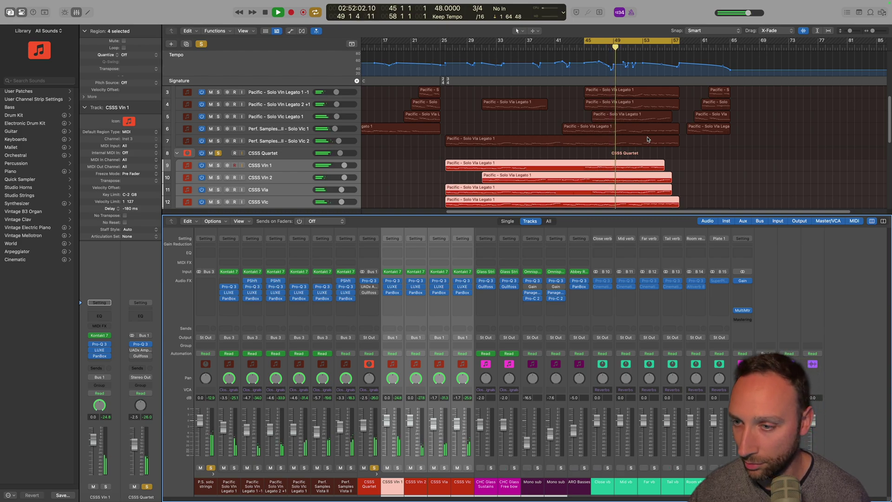
pyautogui.press('space')
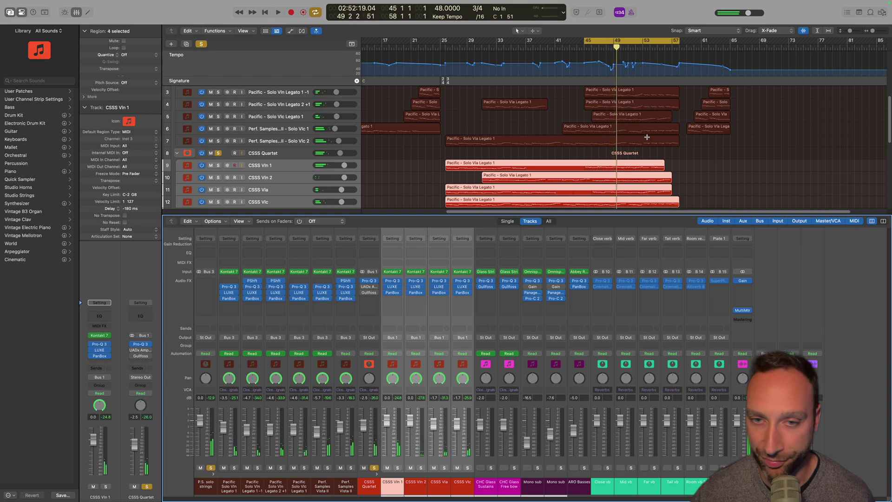
# Clear the P.S. solo strings and CSSS Quartet solos, and solo the CHC Glass Sustains and CHC Glass Free bow tracks instead.
pyautogui.click(467, 368)
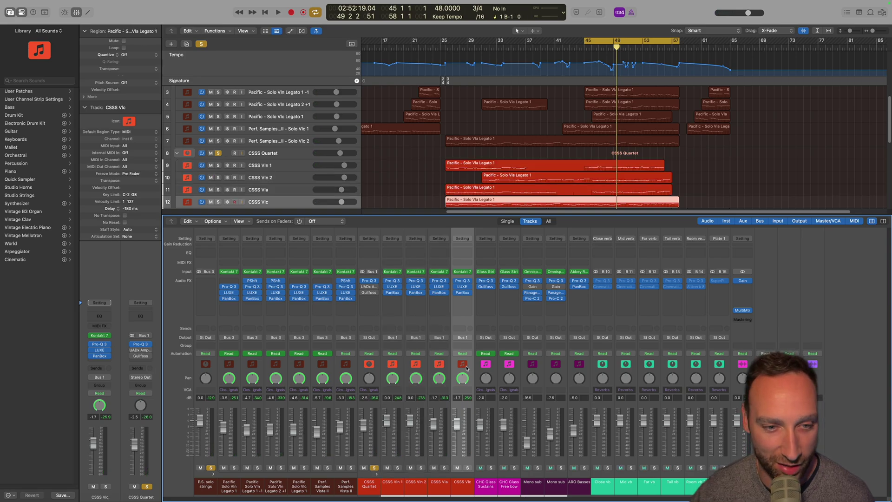
pyautogui.click(374, 467)
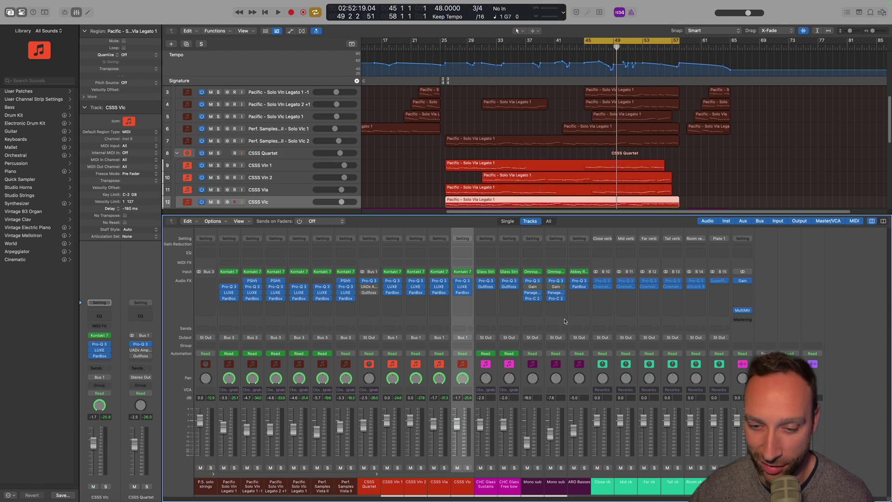
pyautogui.scroll(-5, 552, 138)
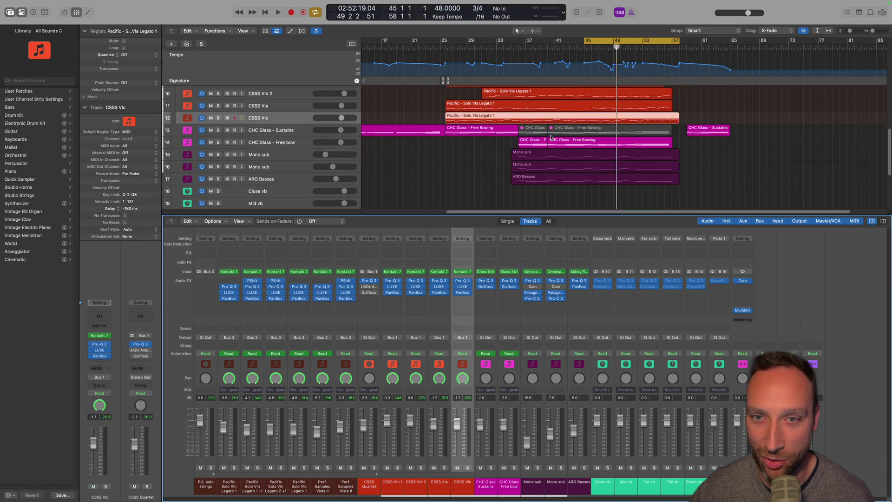
pyautogui.click(306, 135)
pyautogui.click(295, 143)
pyautogui.press('capslock')
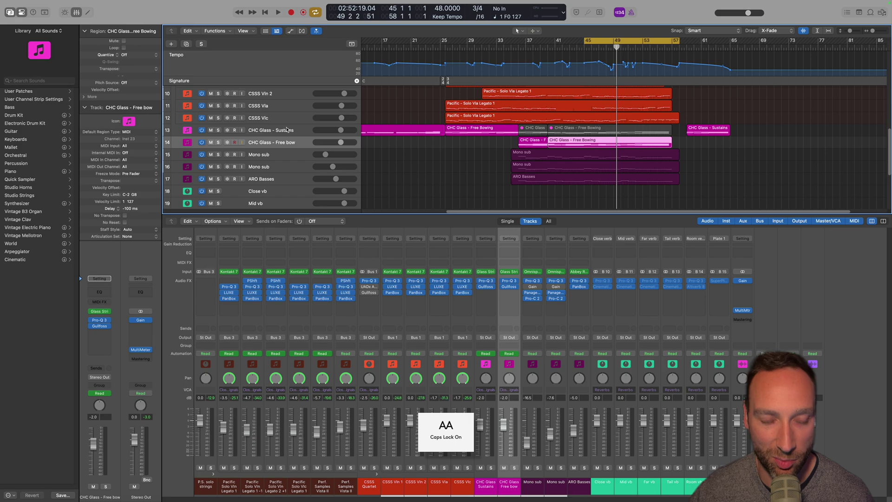
pyautogui.keyDown('shift'); pyautogui.click(287, 130); pyautogui.keyUp('shift')
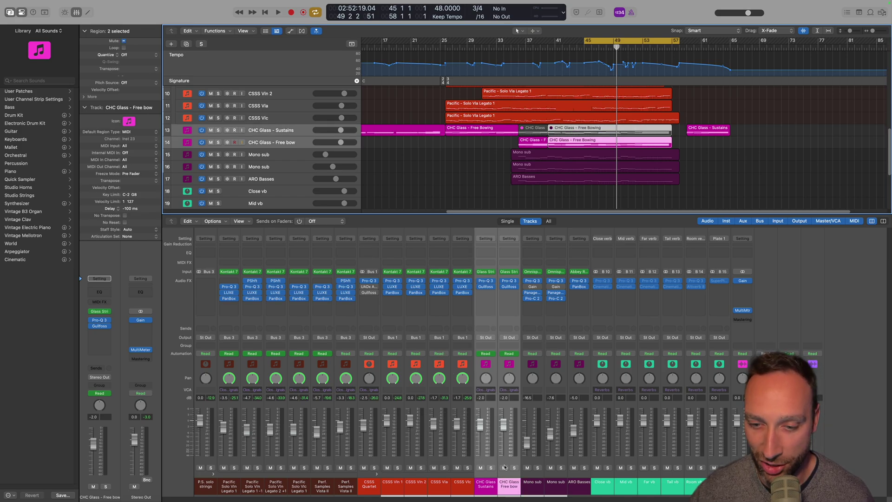
pyautogui.press('s')
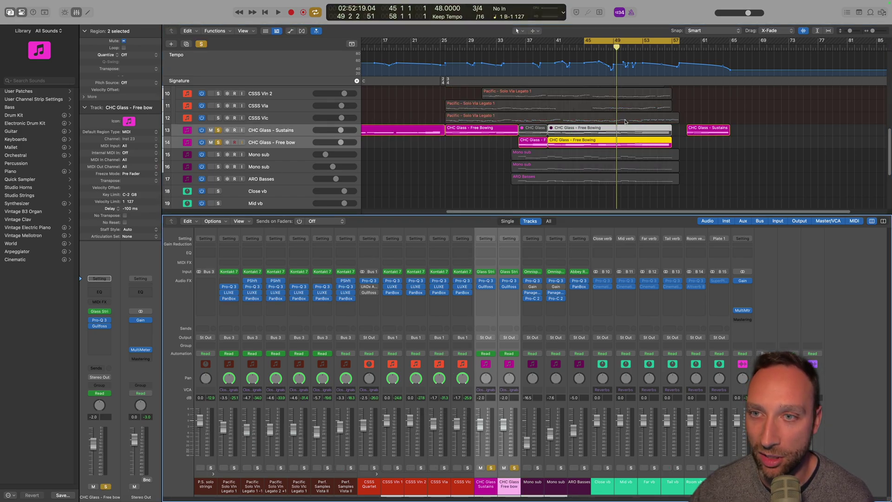
# Play the two glass tracks, inspect the Glass Strings instrument on each of them, and close both instrument windows.
pyautogui.press('space')
pyautogui.click(486, 272)
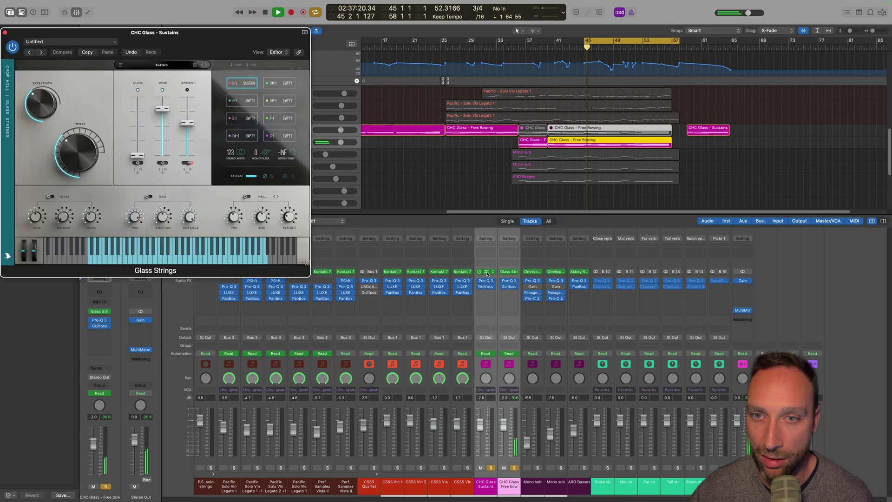
pyautogui.press('space')
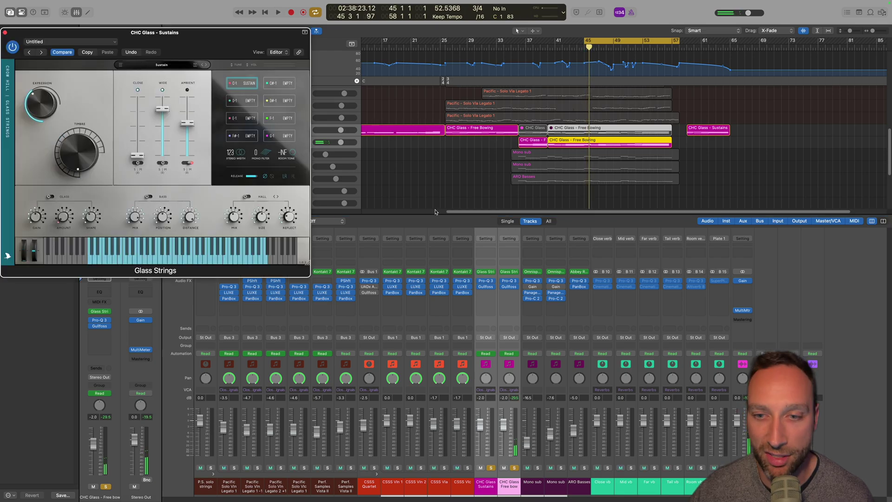
pyautogui.click(511, 272)
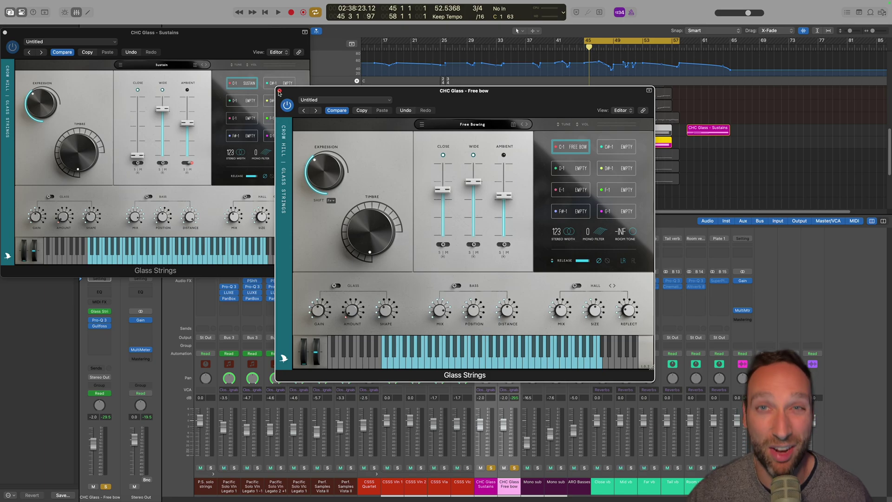
pyautogui.click(279, 91)
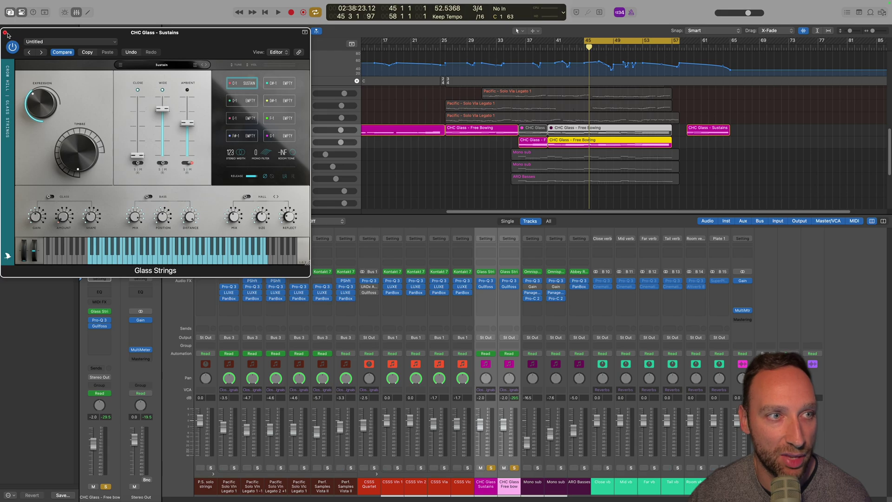
pyautogui.click(5, 32)
# Extend the track selection through ARO Basses and add both Mono sub tracks and ARO Basses to the glass solo.
pyautogui.scroll(-1, 284, 172)
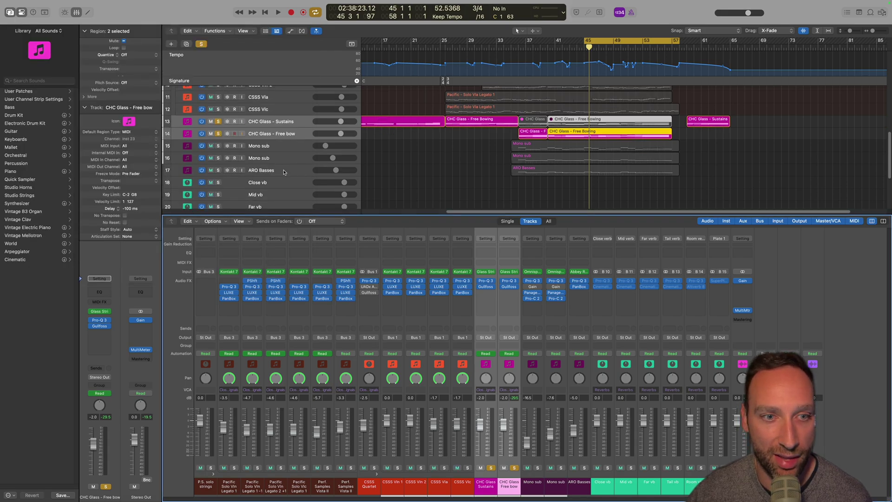
pyautogui.keyDown('shift'); pyautogui.click(261, 170); pyautogui.keyUp('shift')
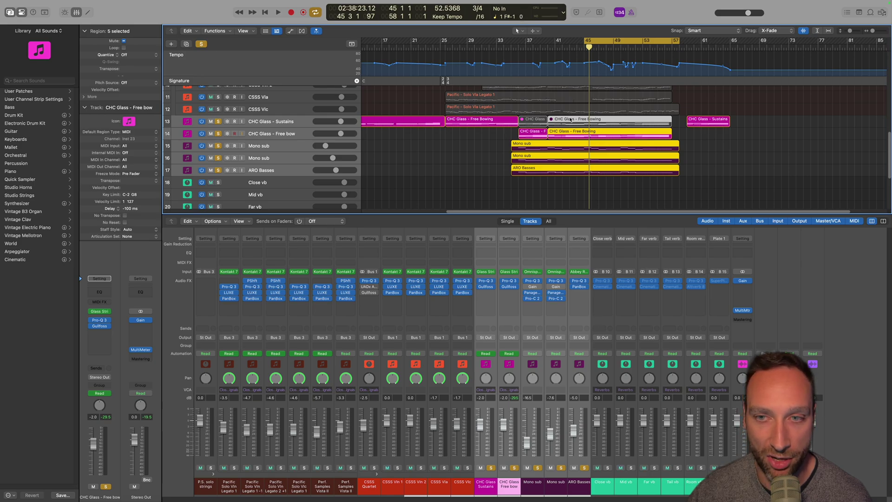
# Play the soloed glass, sub and bass layers, inspect the ARO Basses instrument's signal mixer, and close its window.
pyautogui.press('space')
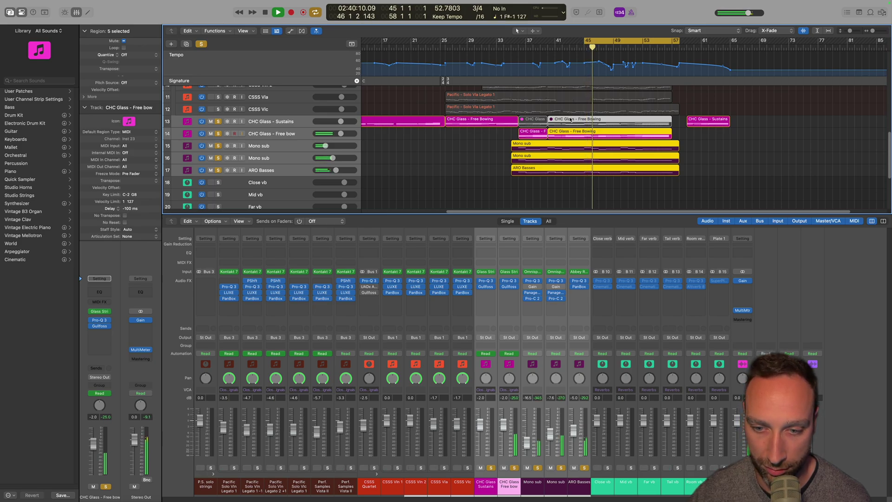
pyautogui.click(290, 147)
pyautogui.click(288, 171)
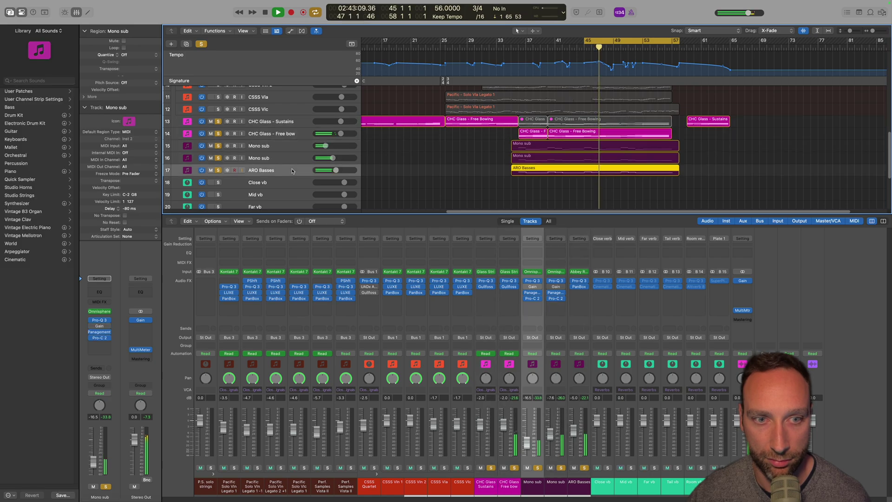
pyautogui.click(576, 272)
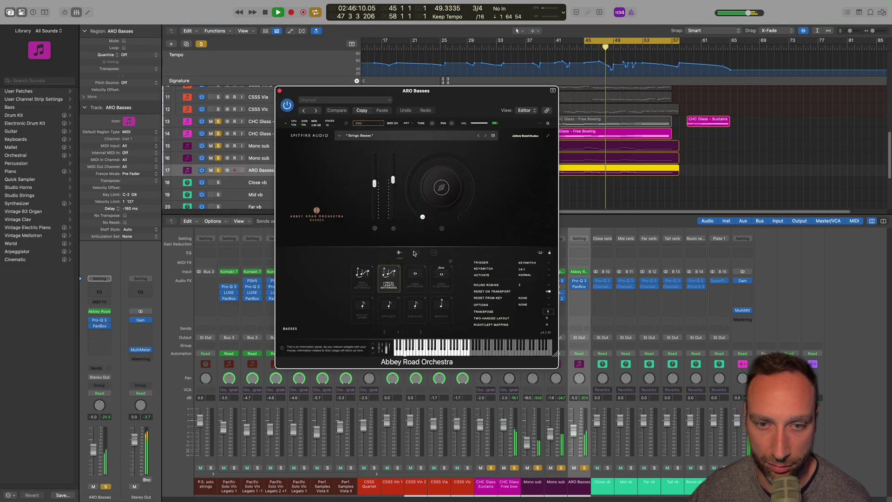
pyautogui.click(415, 252)
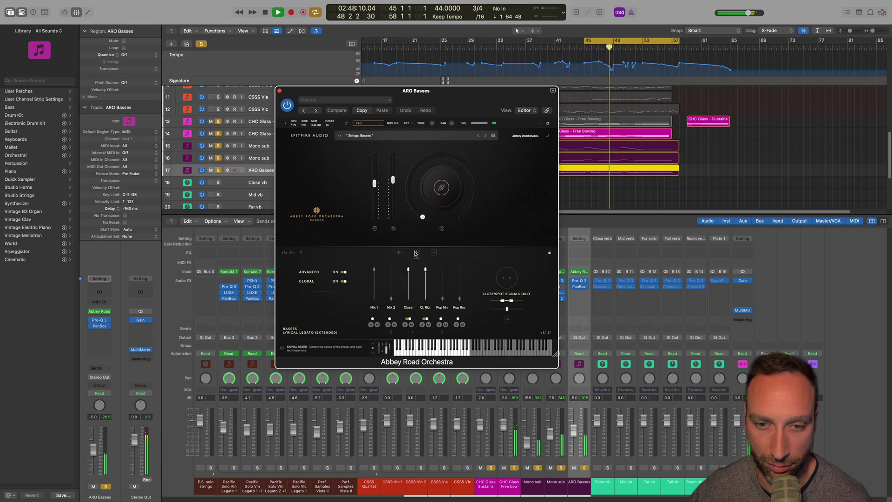
pyautogui.click(279, 91)
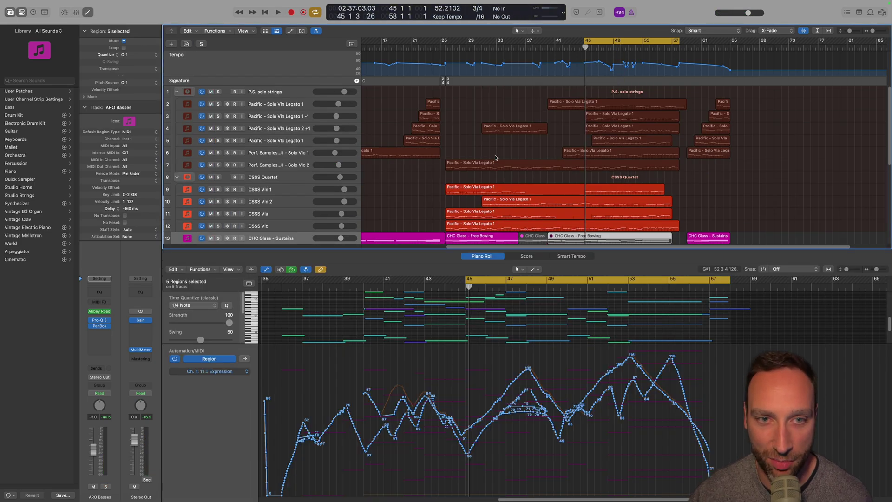
# Show the mixer and enable the Pro-Q 3 and Cinematic Rooms plug-ins on the Close vb and Far vb channels.
pyautogui.hscroll(-5, 495, 158)
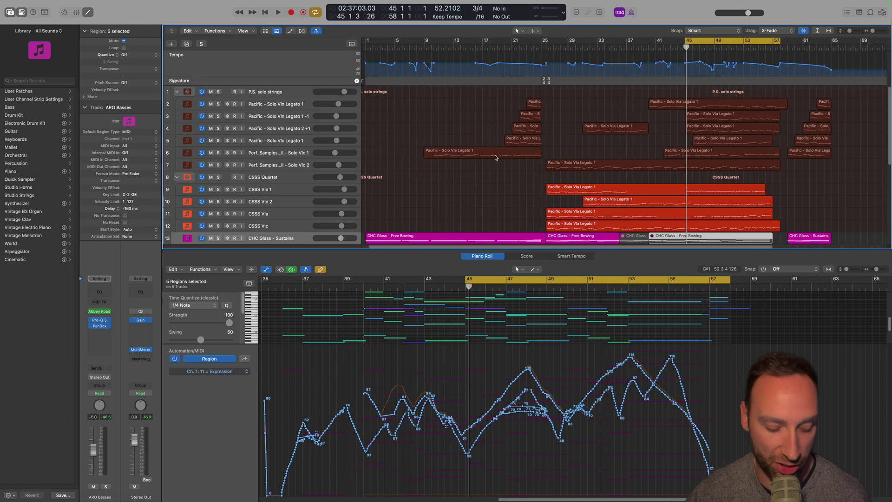
pyautogui.press('x')
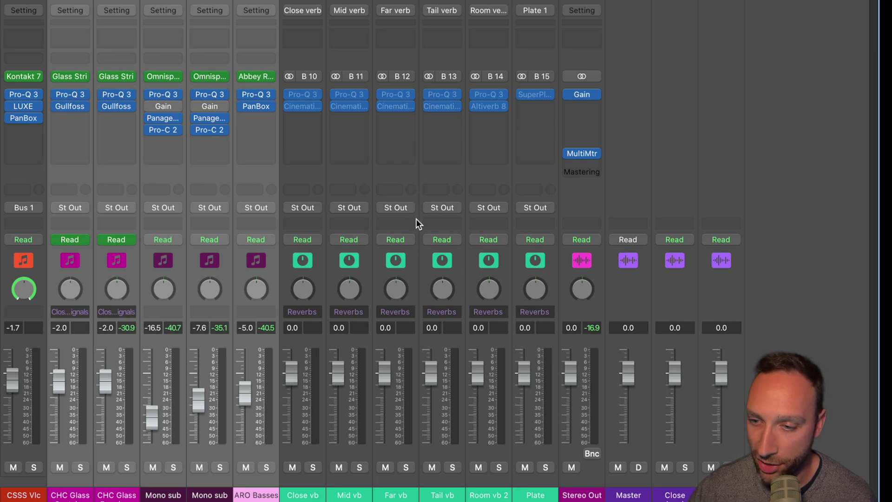
pyautogui.click(416, 279)
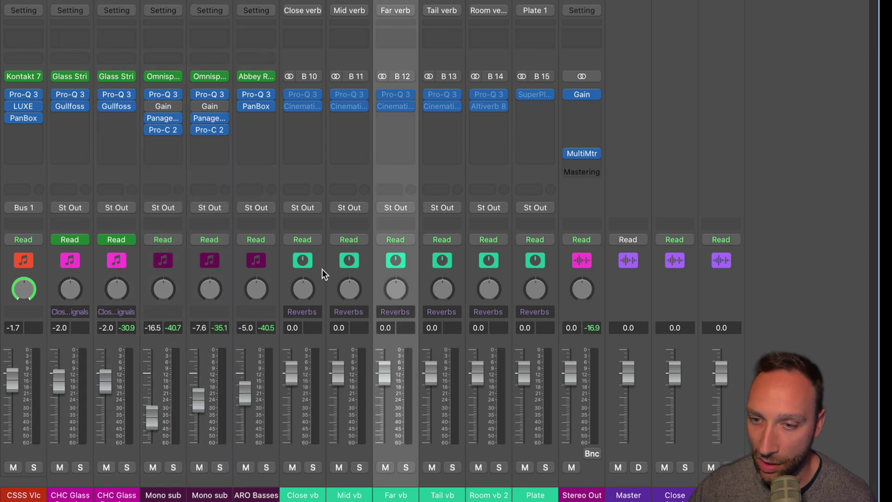
pyautogui.click(322, 269)
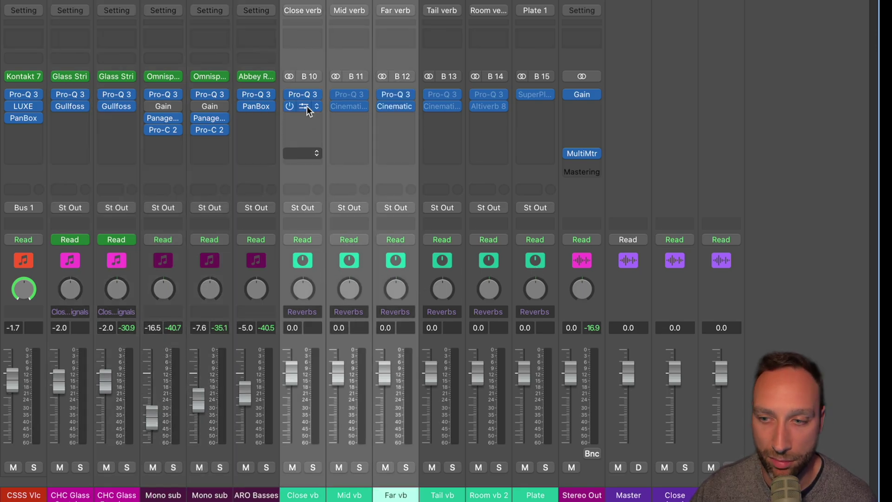
# Open Close vb's Cinematic Rooms, turn Refl / Rev Mix fully to Reverb and back to Refl, and close the plug-in.
pyautogui.click(311, 106)
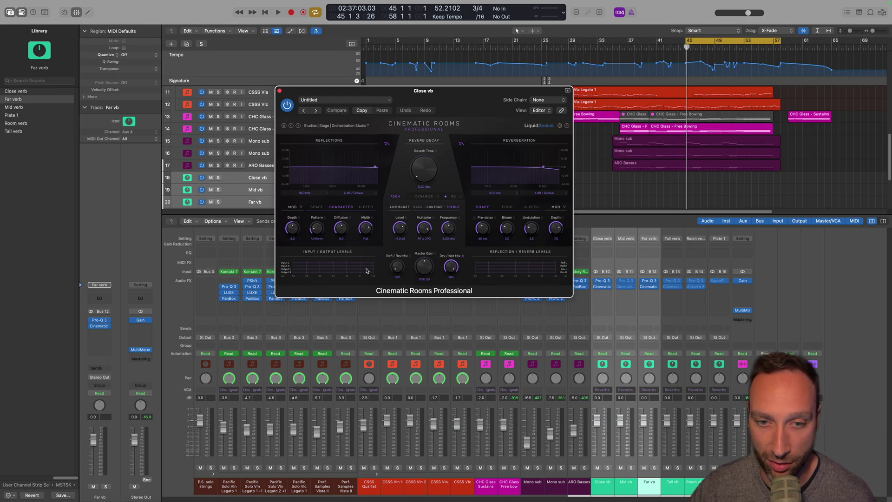
pyautogui.moveTo(399, 268); pyautogui.dragTo(395, 212)
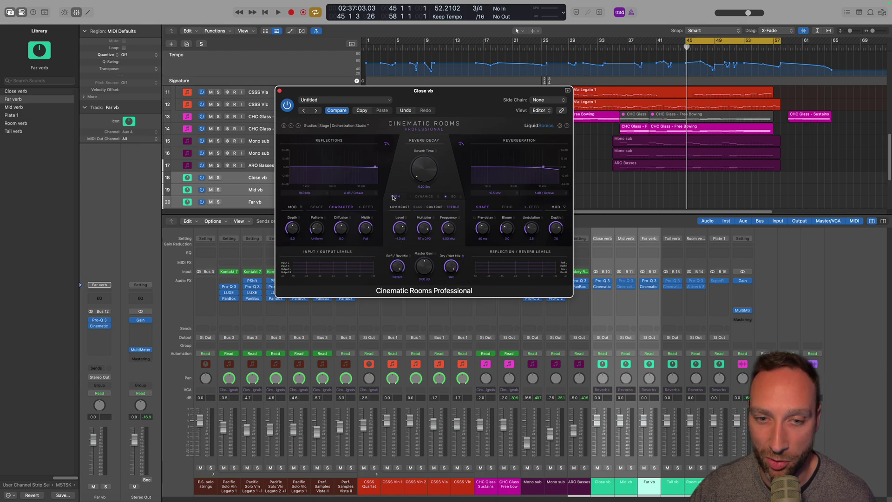
pyautogui.moveTo(388, 226); pyautogui.dragTo(381, 306)
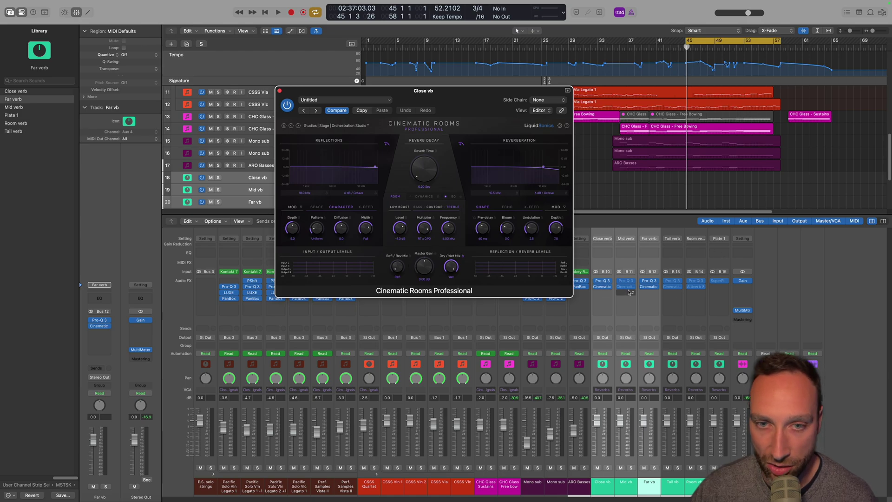
pyautogui.click(279, 90)
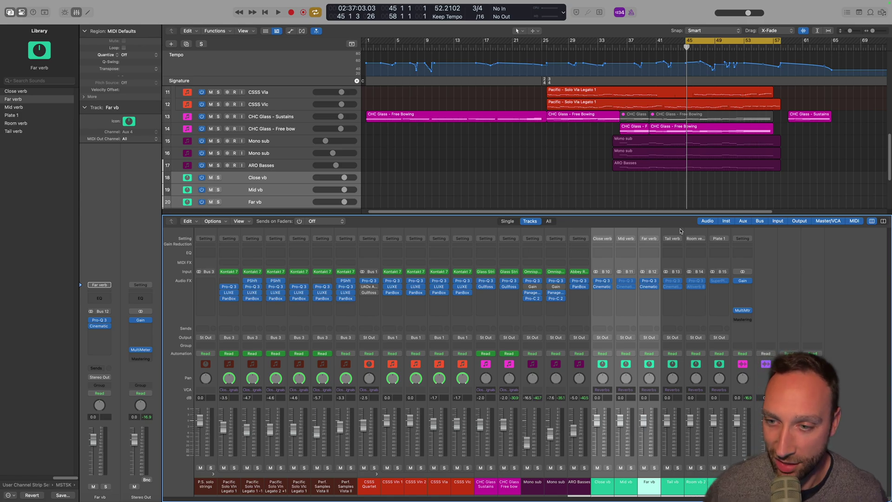
# Enable Pro-Q 3 and Cinematic Rooms on the Tail vb channel, inspect the Cinematic Rooms settings, and close the plug-in.
pyautogui.click(676, 249)
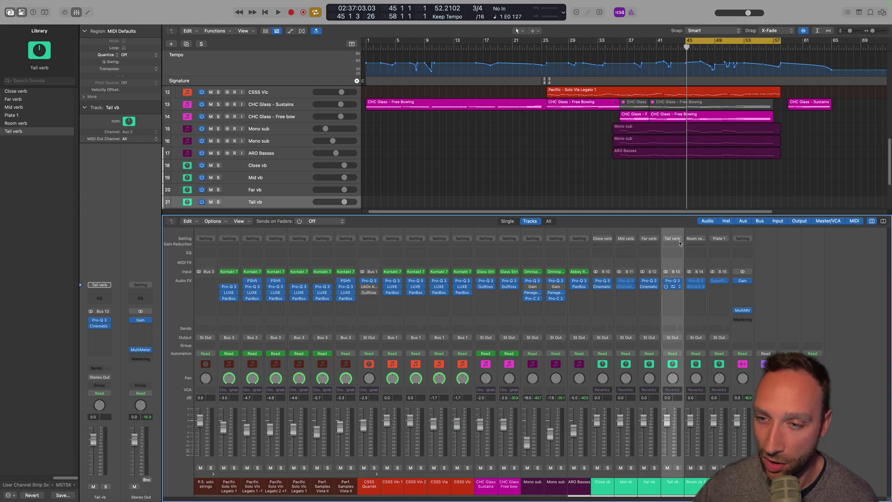
pyautogui.click(673, 287)
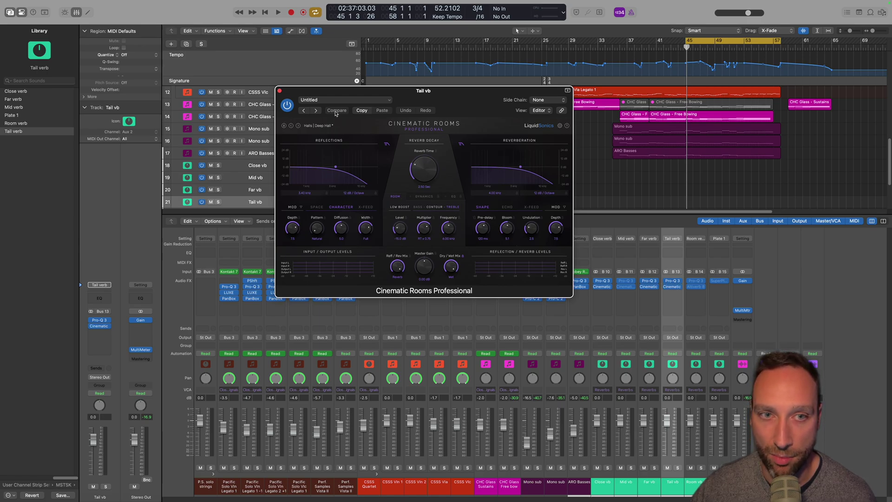
pyautogui.click(280, 91)
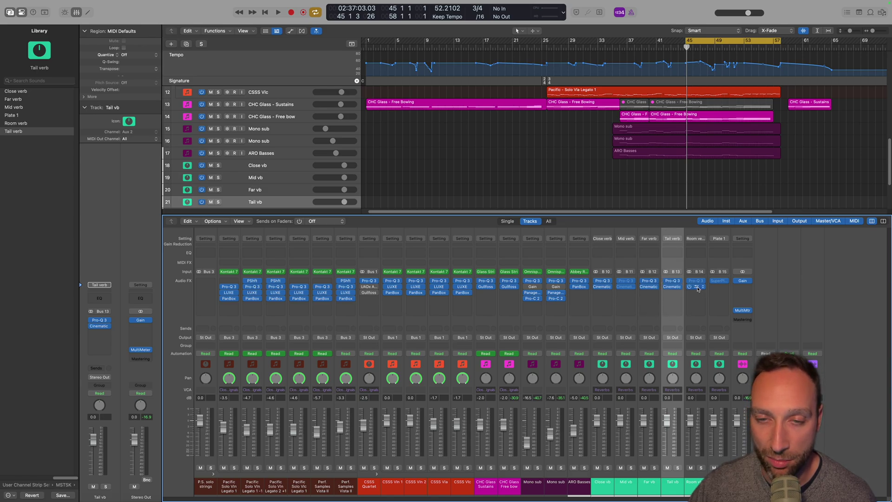
# Enable Pro-Q 3 and Altiverb 8 on Room vb 2 and SuperPlate on Plate, inspecting and closing each reverb.
pyautogui.moveTo(697, 288); pyautogui.dragTo(698, 290)
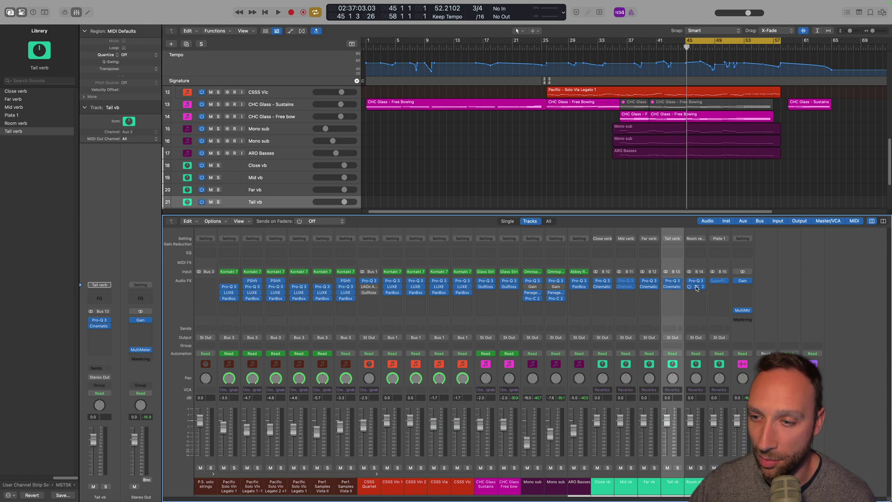
pyautogui.click(696, 287)
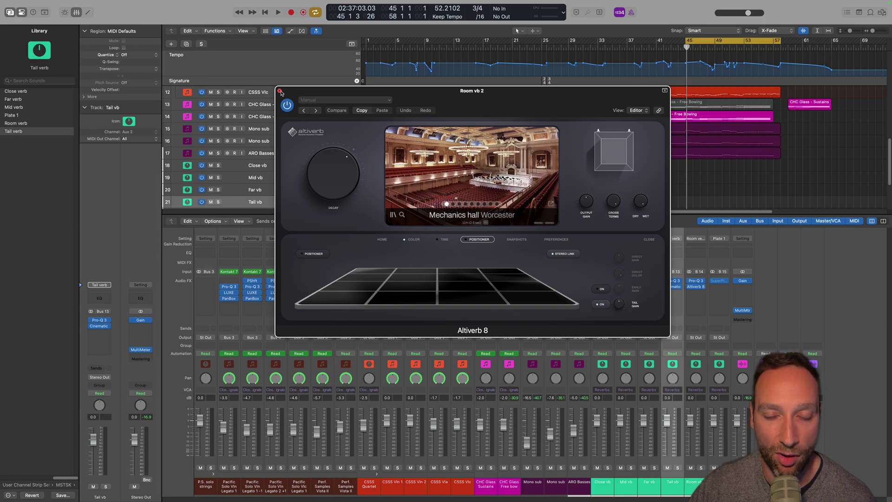
pyautogui.click(280, 91)
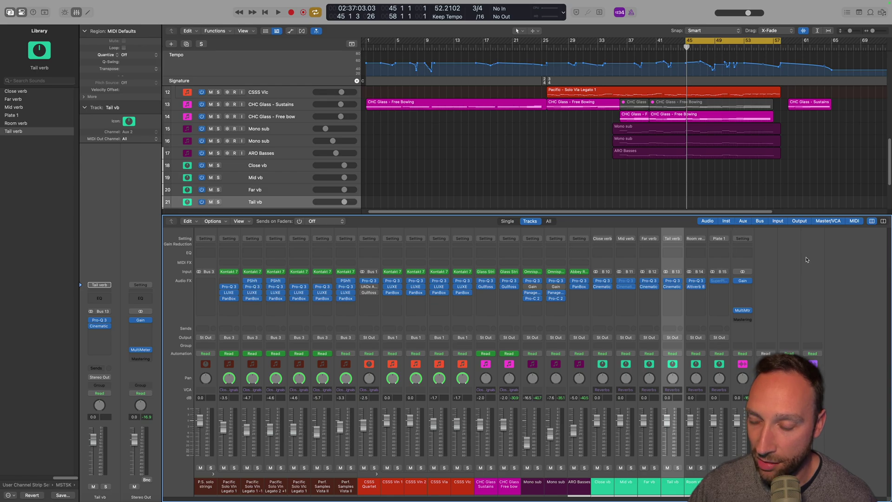
pyautogui.click(722, 282)
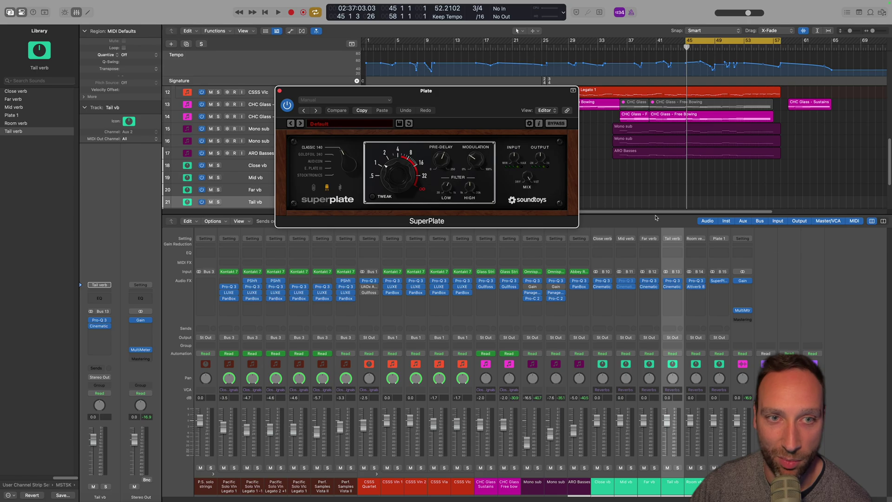
pyautogui.click(279, 91)
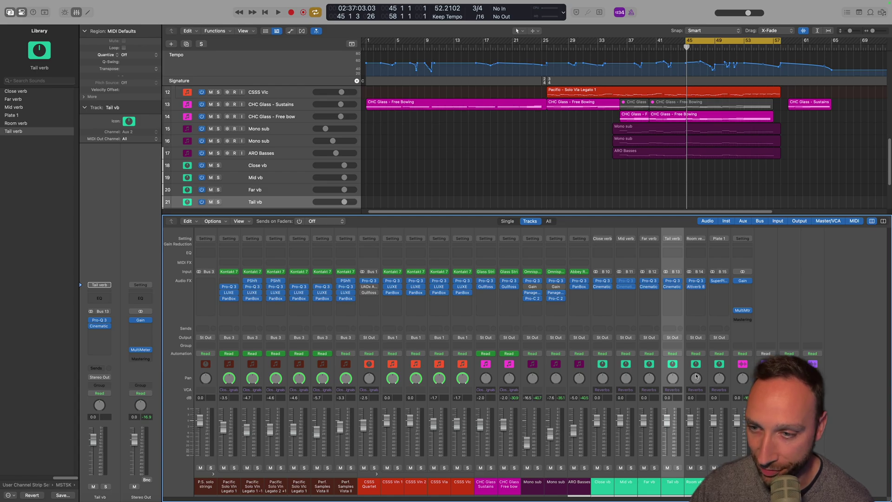
# Select and solo the first Pacific Solo Vln Legato 1 track in the P.S. solo strings group.
pyautogui.scroll(10, 675, 133)
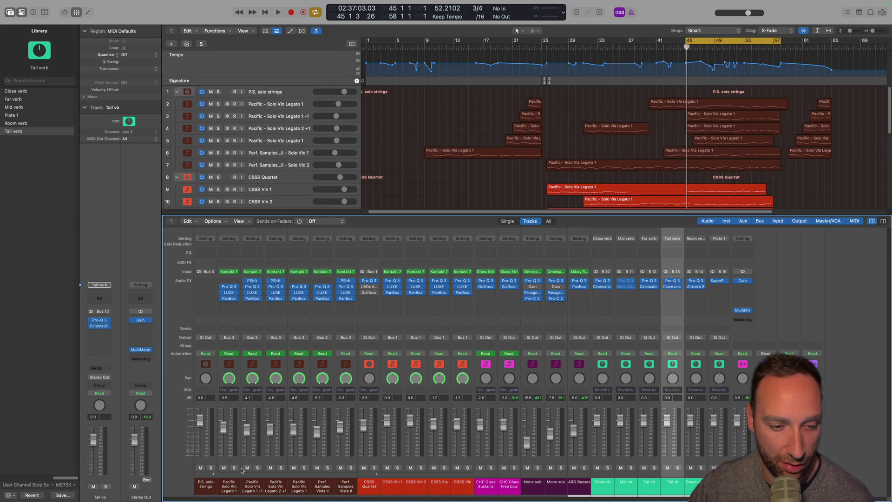
pyautogui.click(225, 474)
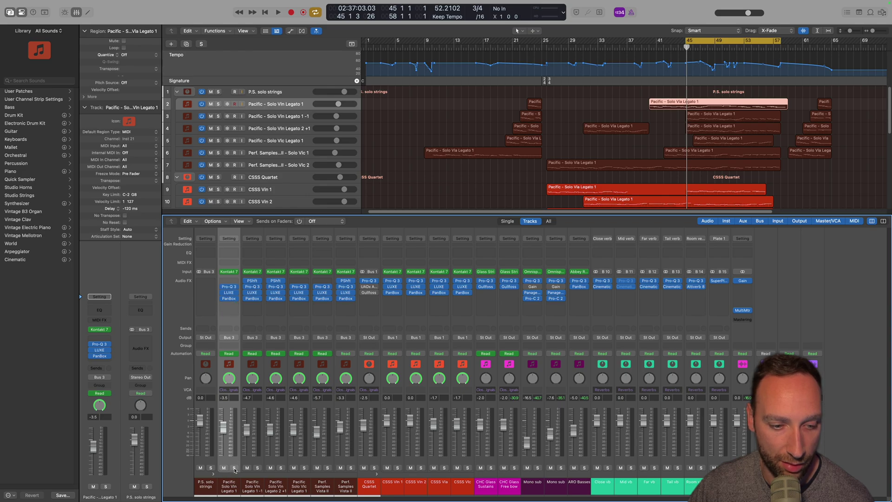
pyautogui.click(234, 468)
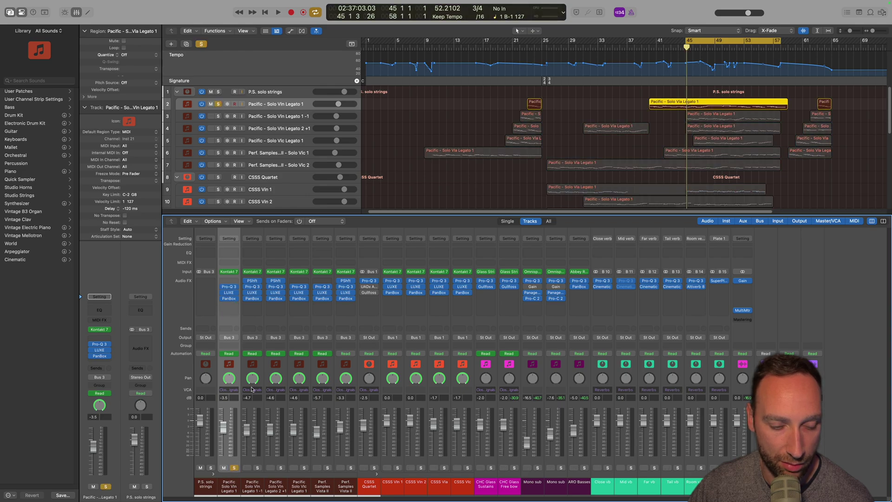
# Add sends on the soloed violin track to Bus 10 (Close vb), Bus 13 (Tail vb) and Bus 14 (Room vb 2).
pyautogui.click(228, 328)
pyautogui.moveTo(238, 339)
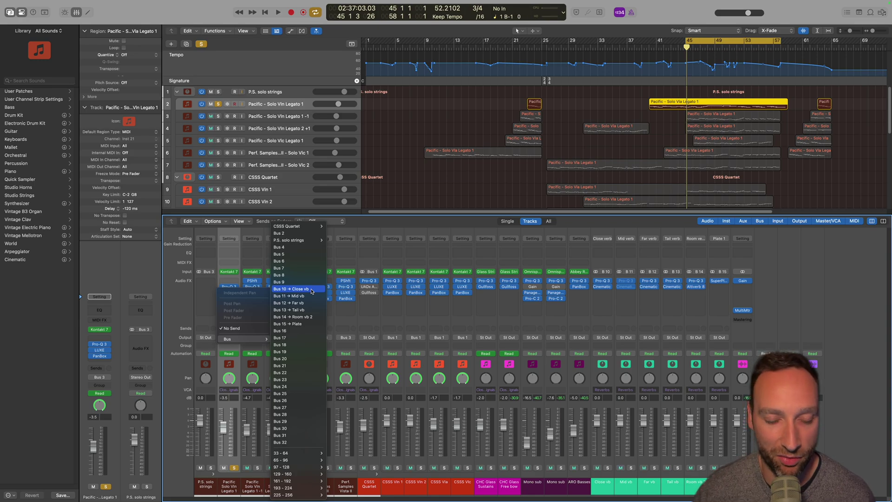
pyautogui.click(311, 289)
pyautogui.click(229, 330)
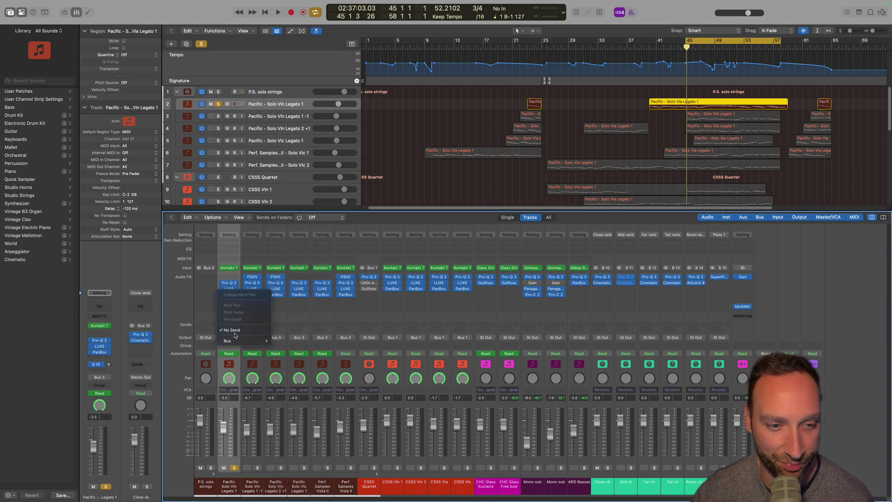
pyautogui.moveTo(240, 340)
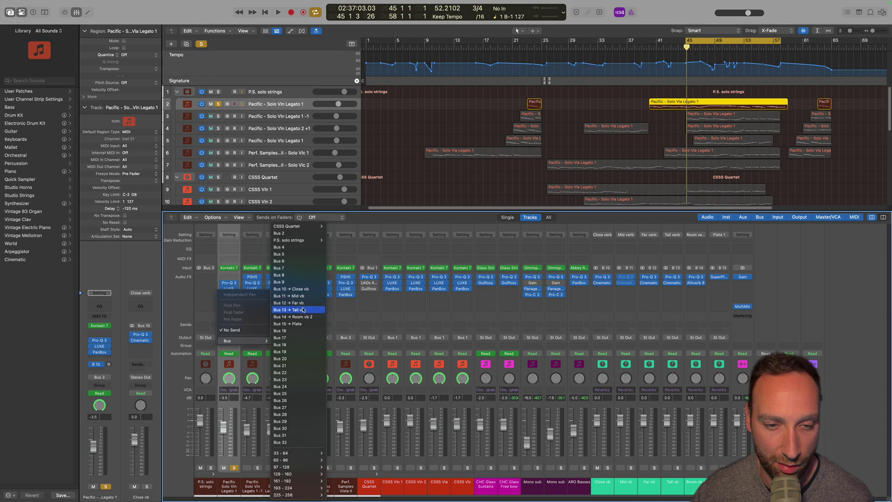
pyautogui.press('Escape')
pyautogui.click(230, 330)
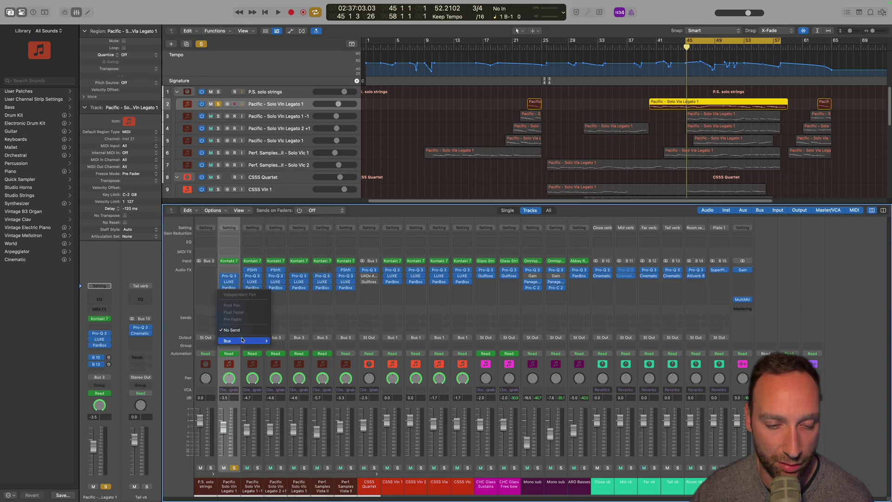
pyautogui.moveTo(250, 341)
pyautogui.click(293, 316)
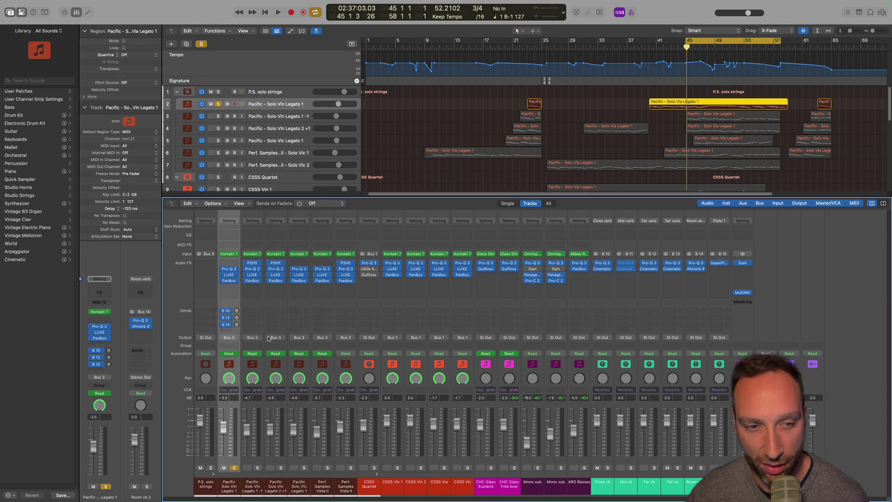
# Set the violin's Bus 10, Bus 13 and Bus 14 sends to Pre Fader.
pyautogui.click(226, 311)
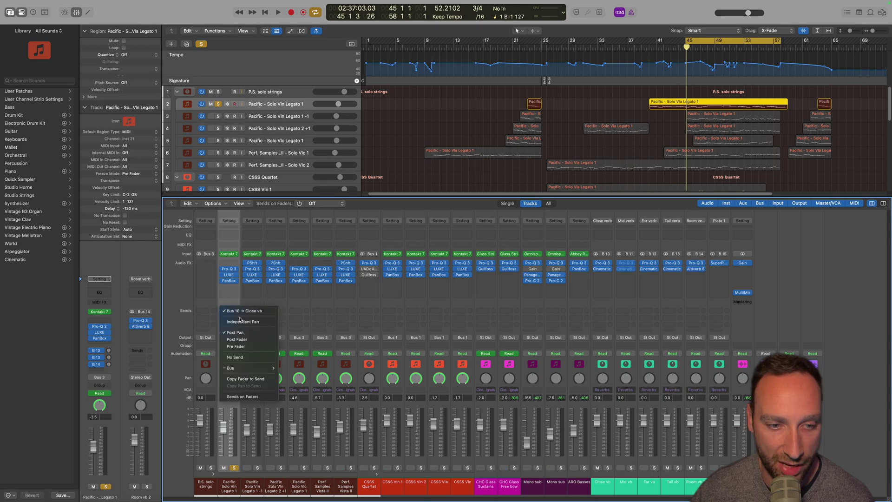
pyautogui.click(255, 347)
pyautogui.click(230, 310)
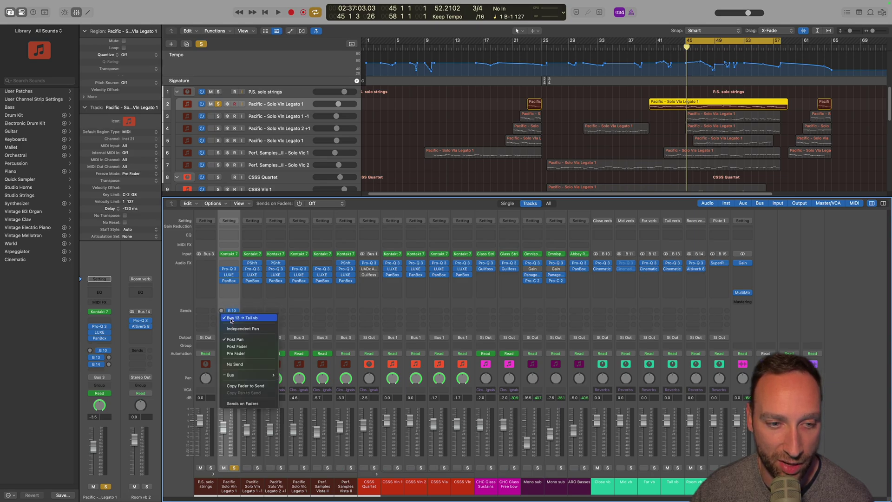
pyautogui.click(247, 354)
pyautogui.click(228, 318)
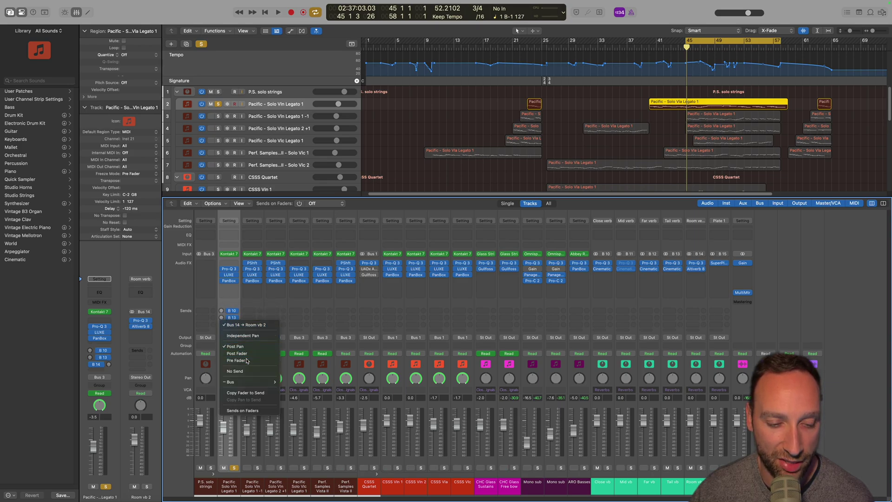
pyautogui.click(246, 360)
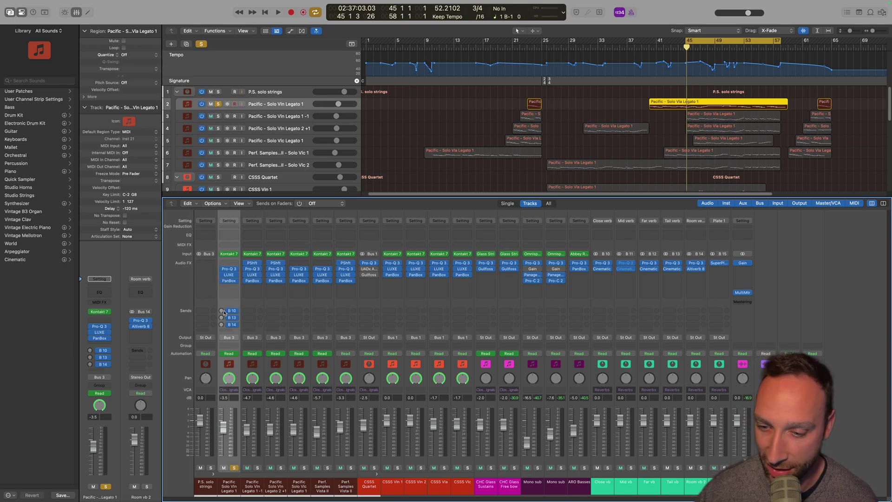
# Raise the soloed first violin's Bus 10 and Bus 13 send levels by ear while playing the passage.
pyautogui.press('space')
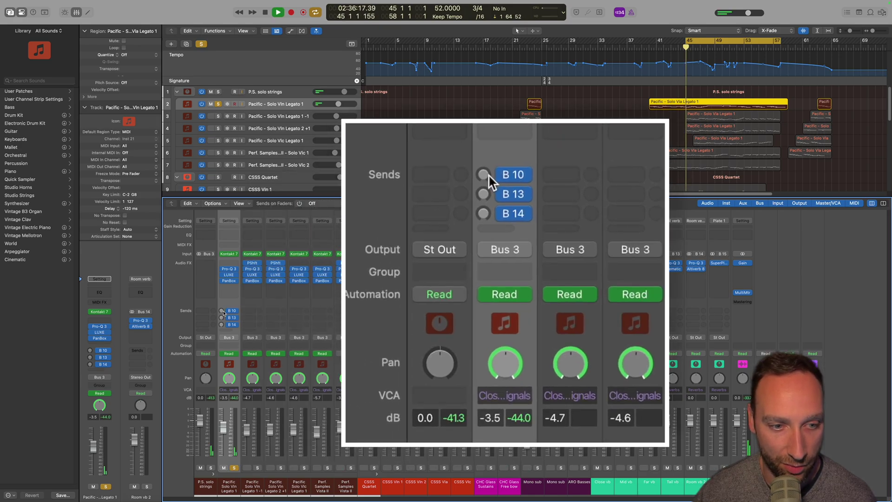
pyautogui.moveTo(221, 311); pyautogui.dragTo(222, 275)
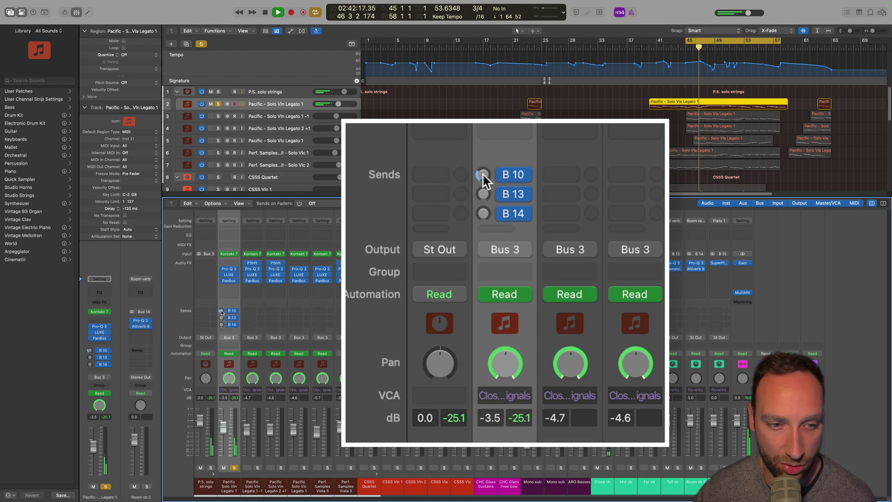
pyautogui.moveTo(222, 311); pyautogui.dragTo(222, 308)
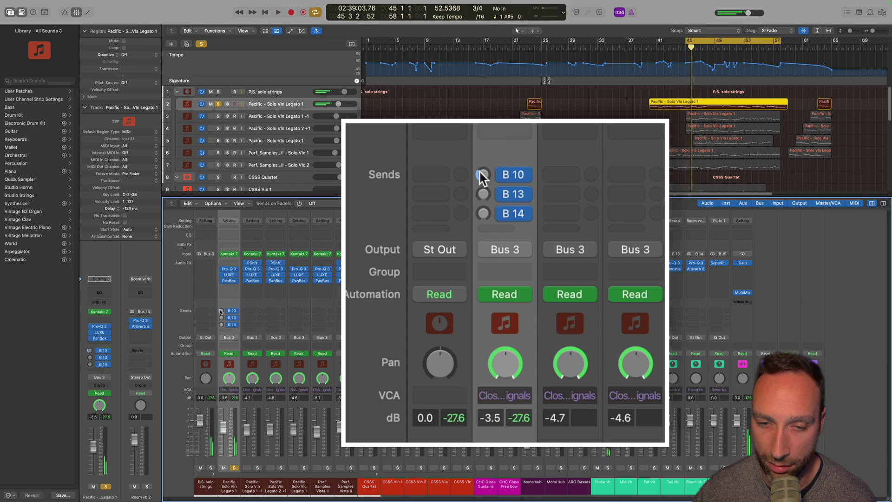
pyautogui.press('space')
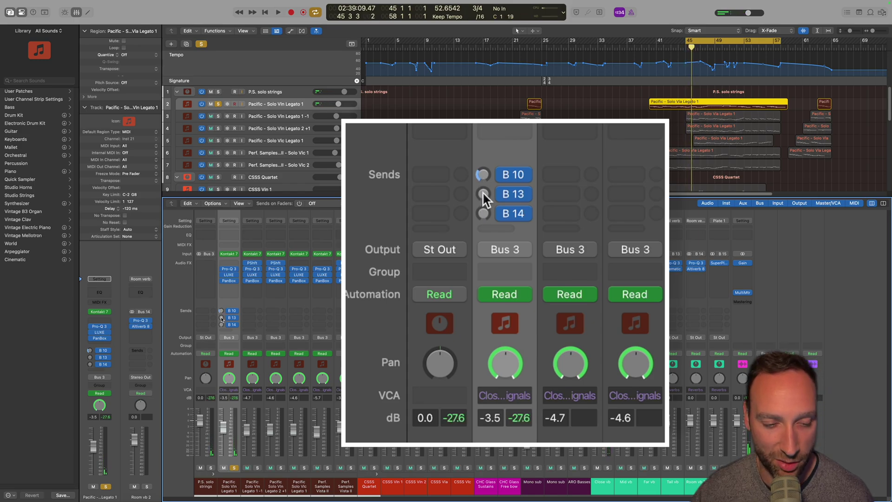
pyautogui.moveTo(221, 317); pyautogui.dragTo(221, 334)
pyautogui.press('space')
pyautogui.moveTo(221, 317)
pyautogui.mouseDown()
pyautogui.moveTo(222, 302)
pyautogui.moveTo(221, 325)
pyautogui.mouseUp()
pyautogui.press('space')
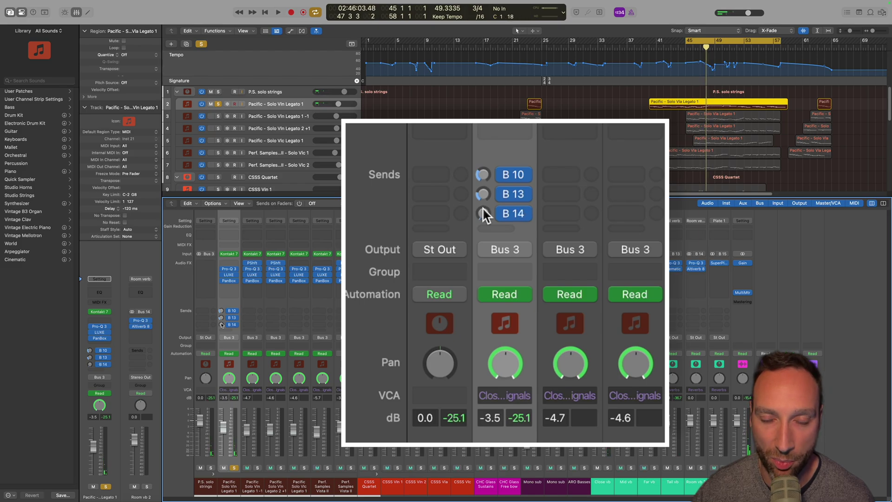
# Raise the first violin's Bus 14 send level and fine-tune it by ear during playback.
pyautogui.moveTo(222, 327)
pyautogui.mouseDown()
pyautogui.moveTo(222, 336)
pyautogui.moveTo(222, 310)
pyautogui.mouseUp()
pyautogui.press('space')
pyautogui.press('space')
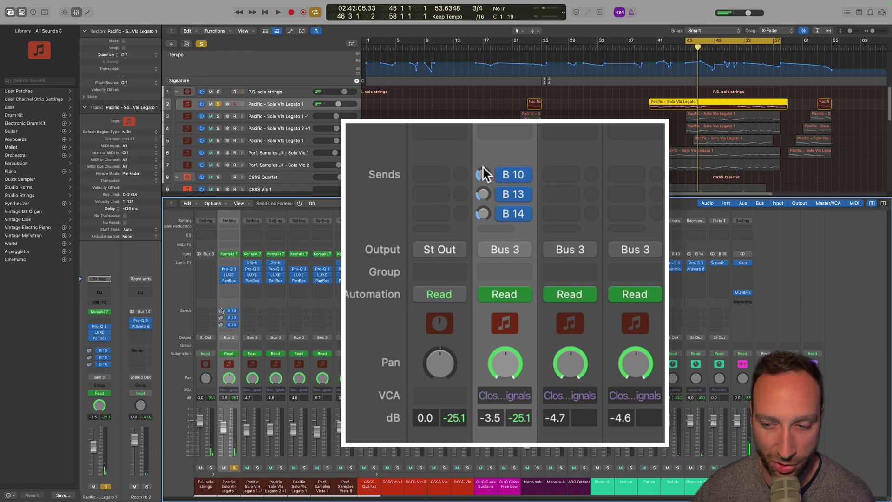
pyautogui.press('space')
pyautogui.moveTo(220, 325); pyautogui.dragTo(220, 326)
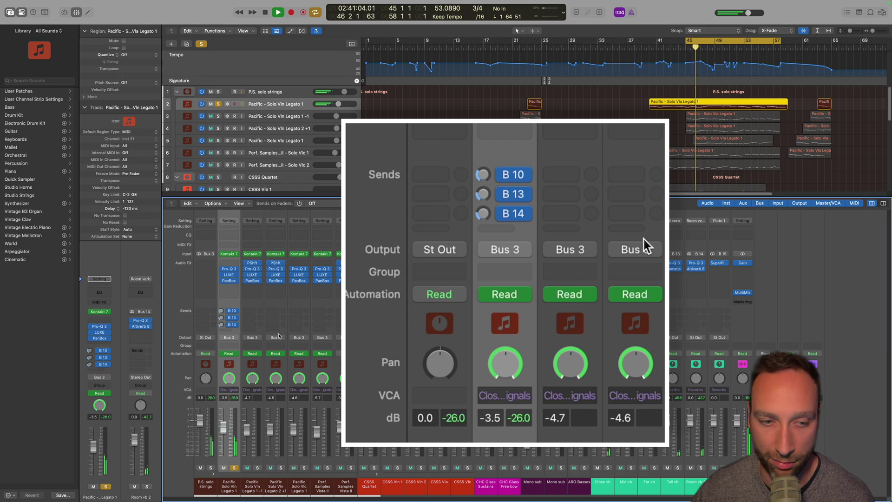
# Compare the first violin dry and wet by bypassing and re-enabling its Bus 10, Bus 13 and Bus 14 sends during playback.
pyautogui.press('space')
pyautogui.click(229, 310)
pyautogui.click(228, 317)
pyautogui.click(228, 324)
pyautogui.press('space')
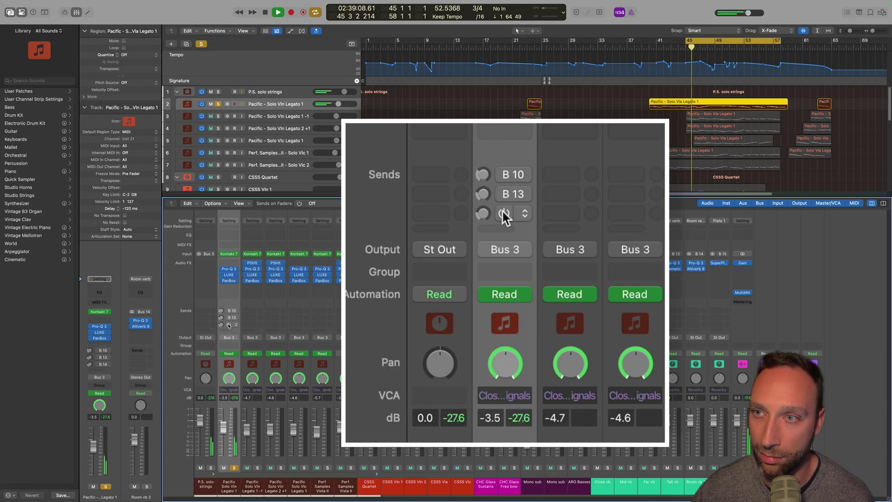
pyautogui.press('space')
pyautogui.click(229, 325)
pyautogui.click(229, 318)
pyautogui.click(229, 310)
pyautogui.press('space')
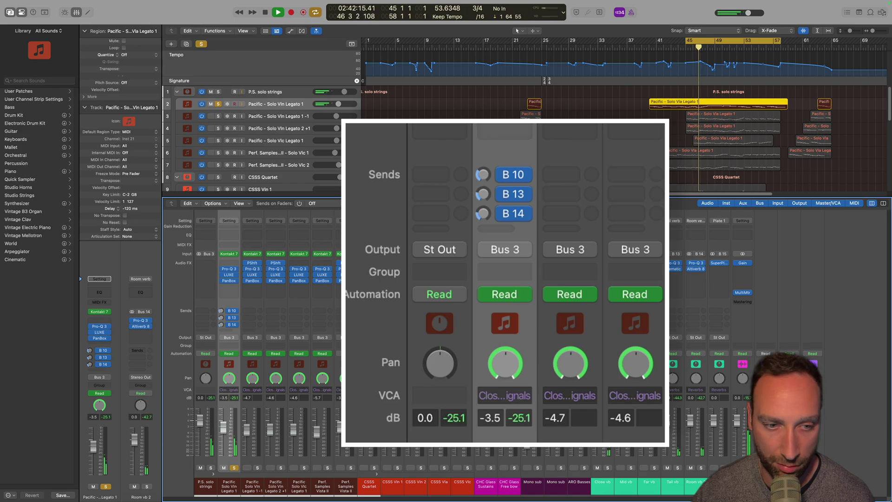
pyautogui.press('space')
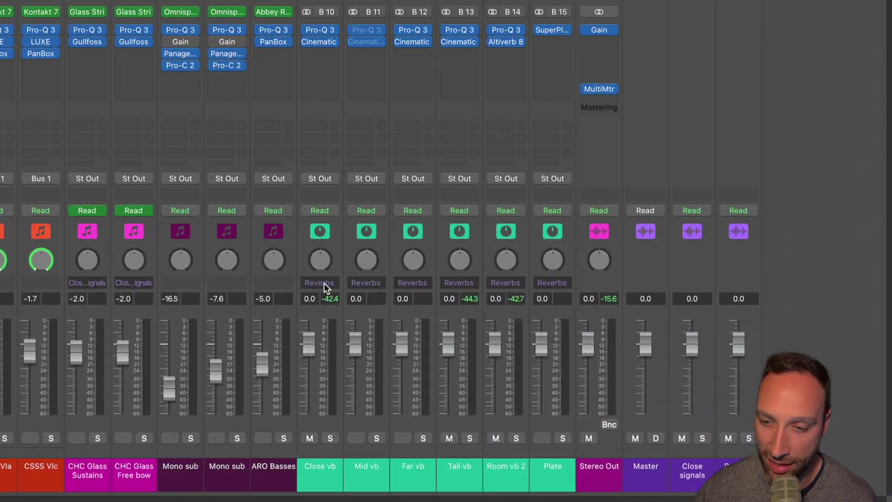
# Select and solo the Pacific Solo Vln Legato 1 -1 track.
pyautogui.click(423, 322)
pyautogui.click(830, 305)
pyautogui.click(748, 438)
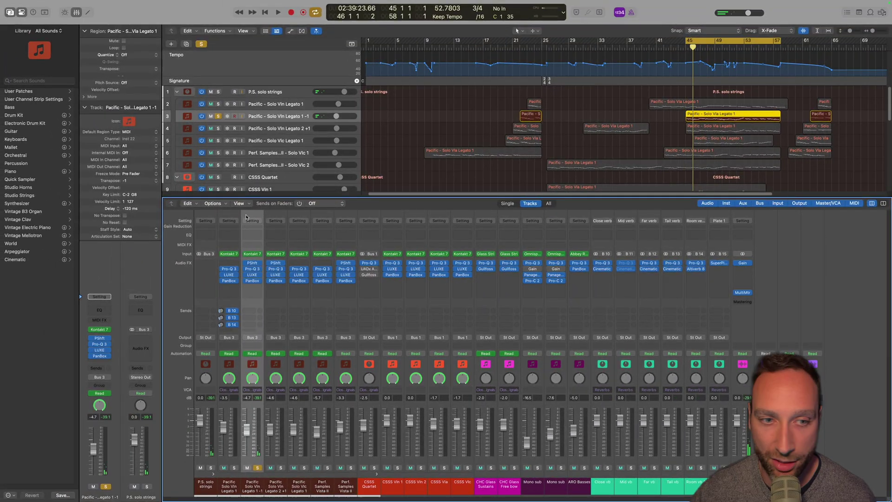
# Copy the first violin's channel strip setting and paste only its sends onto the other five P.S. solo strings tracks.
pyautogui.click(246, 216)
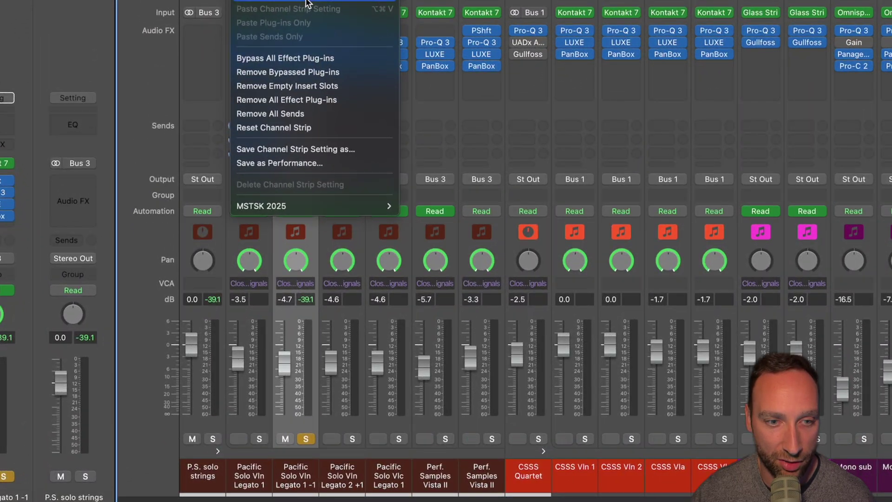
pyautogui.click(306, 2)
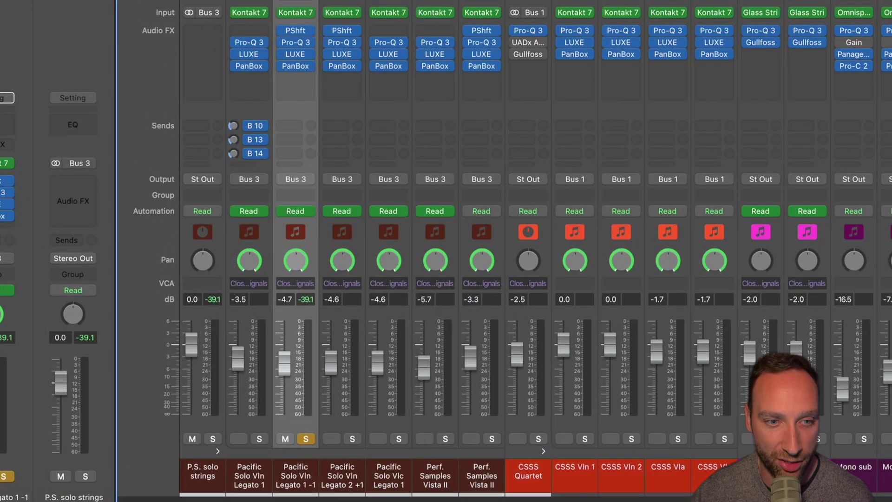
pyautogui.click(296, 1)
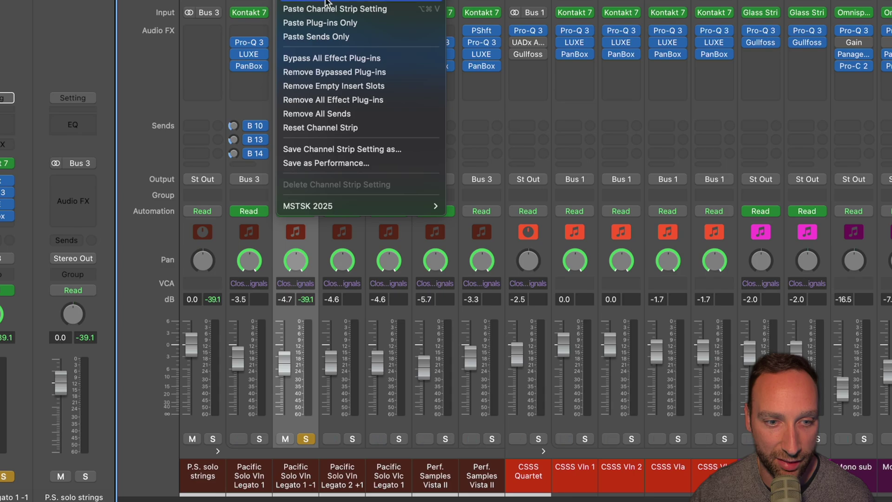
pyautogui.click(366, 24)
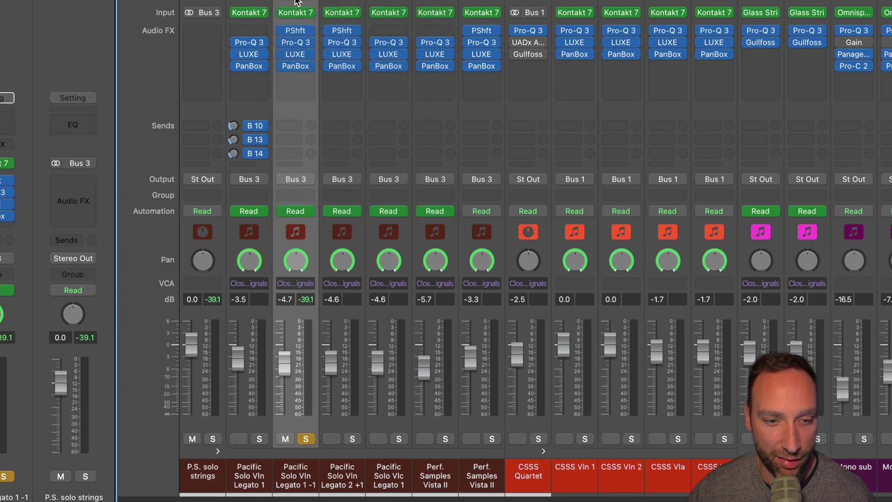
pyautogui.keyDown('shift'); pyautogui.click(486, 111); pyautogui.keyUp('shift')
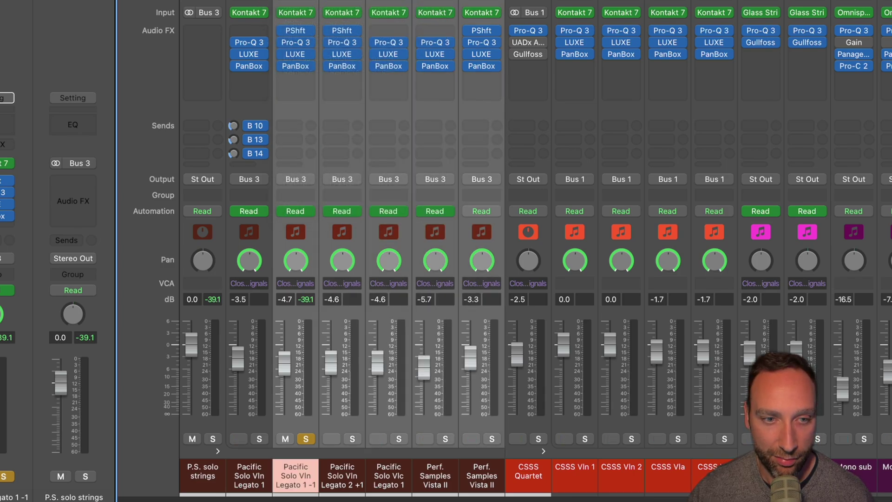
pyautogui.click(295, 2)
pyautogui.click(361, 36)
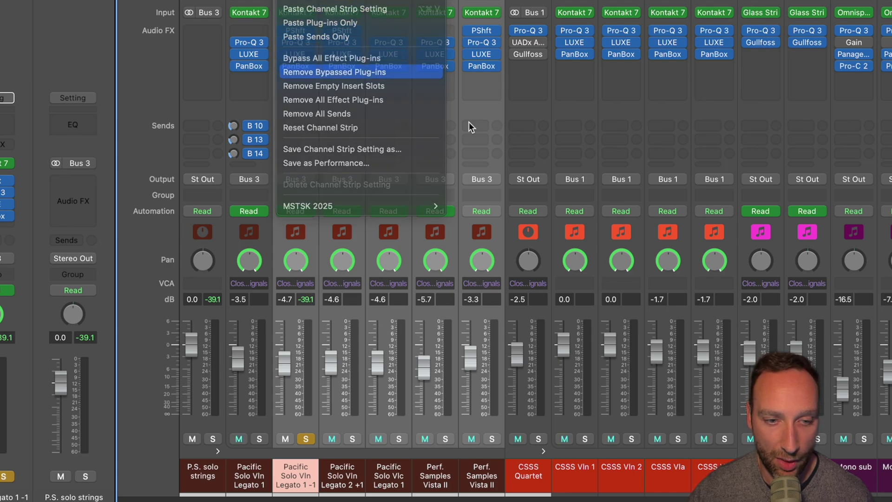
# Lower the pasted Bus 10, Bus 13 and Bus 14 sends to minimum on the five selected tracks together.
pyautogui.click(281, 125)
pyautogui.moveTo(280, 125); pyautogui.dragTo(280, 189)
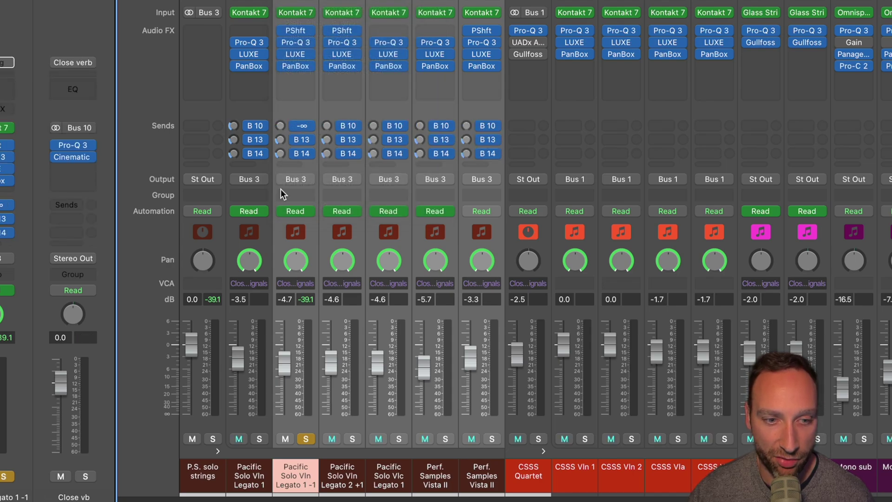
pyautogui.moveTo(281, 140); pyautogui.dragTo(277, 195)
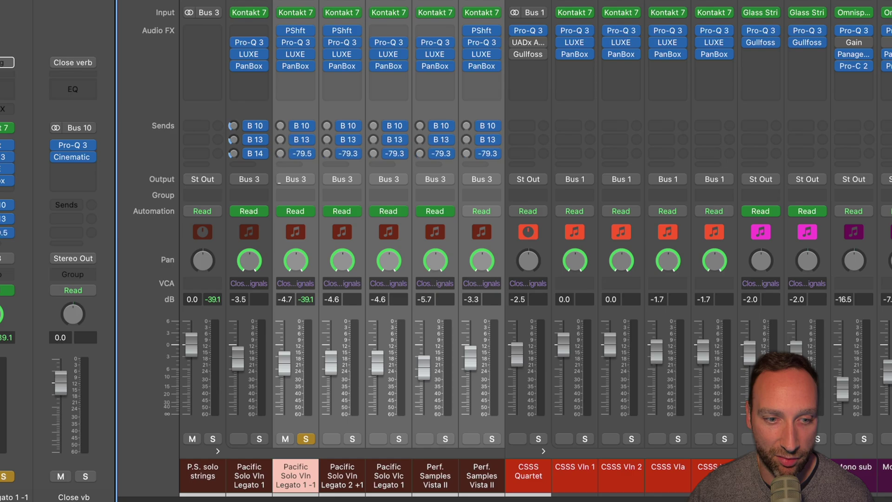
pyautogui.click(300, 107)
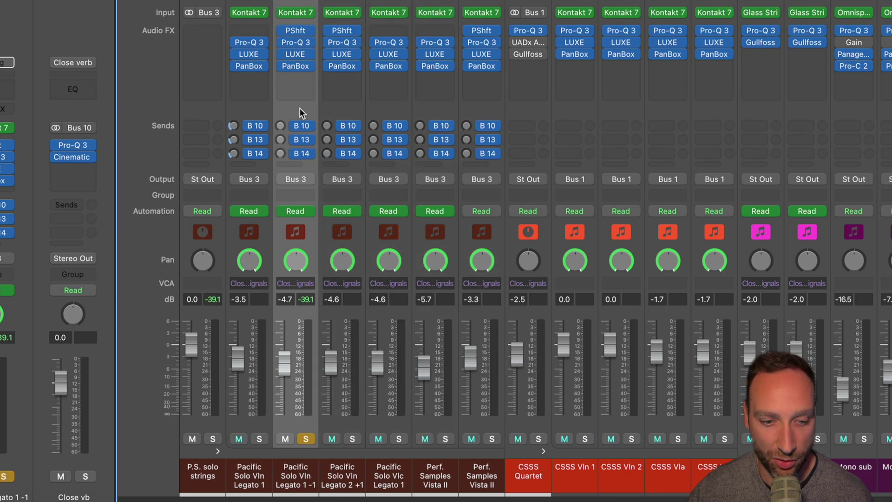
# Raise the Bus 10, Bus 13 and Bus 14 send levels on the soloed Pacific Solo Vln Legato 1 -1 track.
pyautogui.click(304, 438)
pyautogui.click(303, 437)
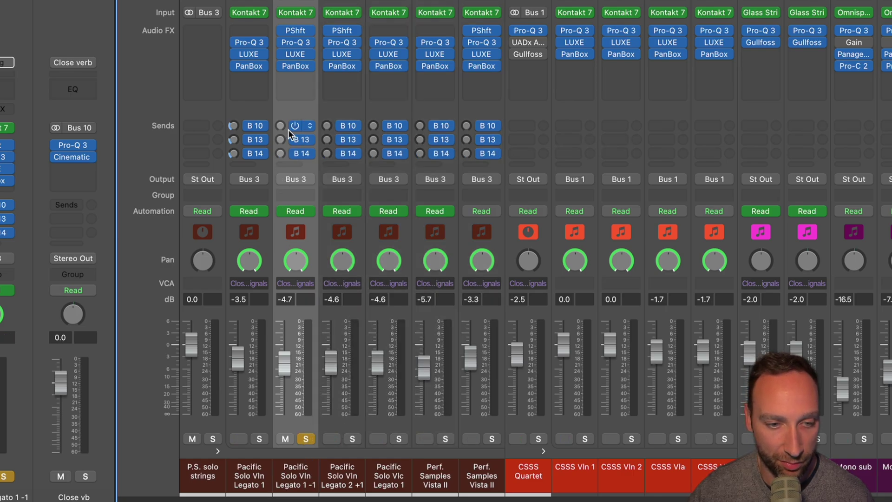
pyautogui.moveTo(281, 126); pyautogui.dragTo(281, 118)
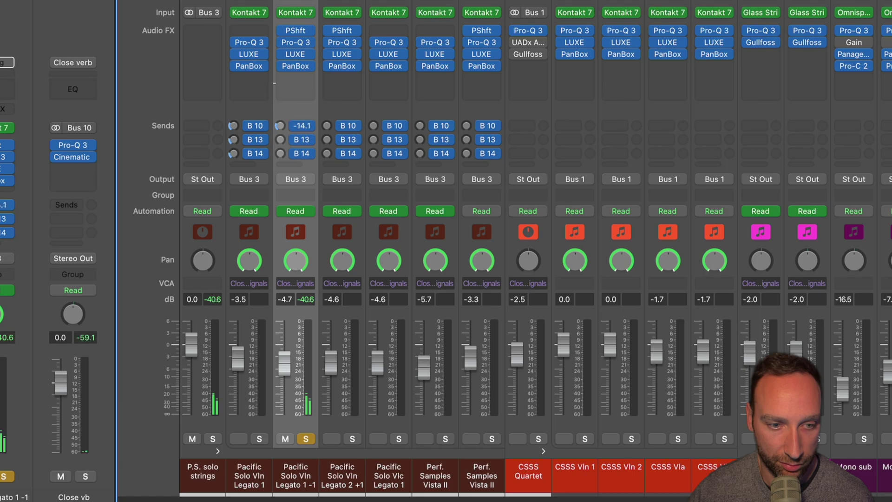
pyautogui.moveTo(281, 139)
pyautogui.mouseDown()
pyautogui.moveTo(281, 131)
pyautogui.moveTo(281, 139)
pyautogui.mouseUp()
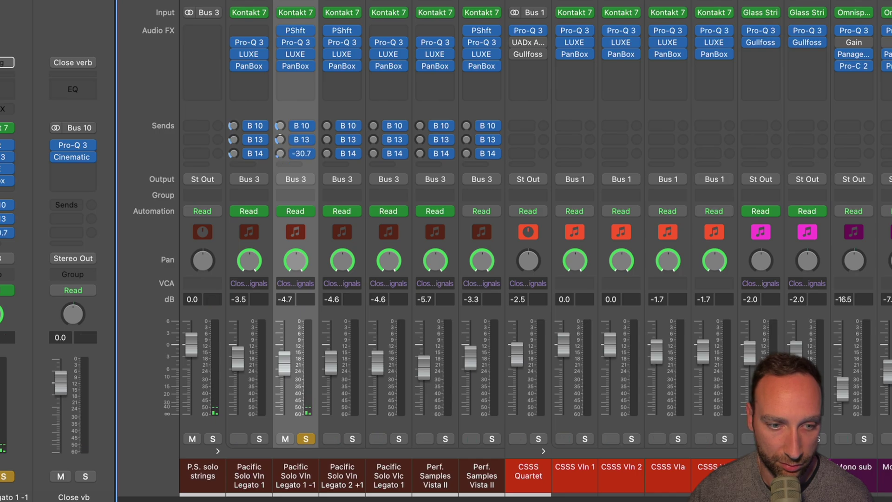
# Solo the Pacific Solo Vln Legato 2 +1 and Pacific Solo Vlc Legato 1 tracks in turn, raising their three reverb sends.
pyautogui.click(352, 438)
pyautogui.click(328, 140)
pyautogui.click(398, 438)
pyautogui.click(375, 125)
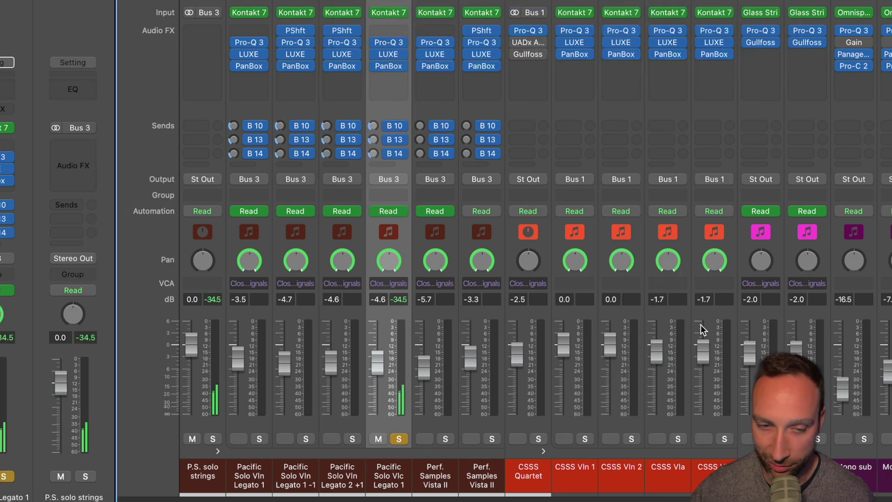
# Solo the first Perf. Samples Vista II track and raise its Bus 10, Bus 13 and Bus 14 sends.
pyautogui.click(445, 438)
pyautogui.click(419, 139)
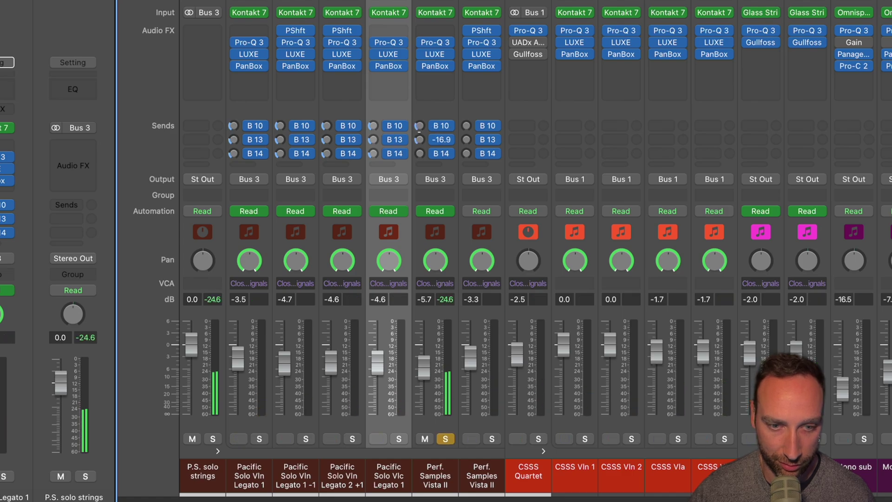
pyautogui.click(421, 155)
pyautogui.moveTo(479, 157)
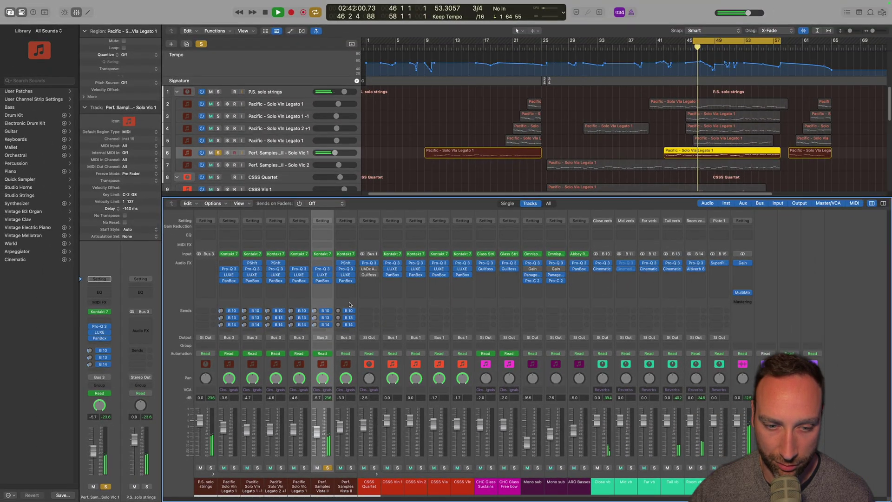
pyautogui.press('space')
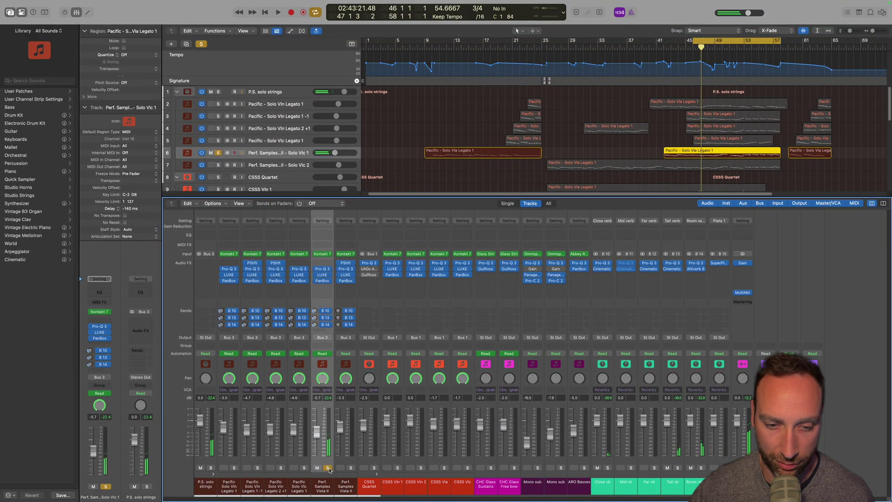
# Solo the second Perf. Samples Vista II track and raise its Bus 10 send, with Bus 13 about -19.4 dB and Bus 14 about -18.3 dB.
pyautogui.press('Down')
pyautogui.click(350, 307)
pyautogui.press('space')
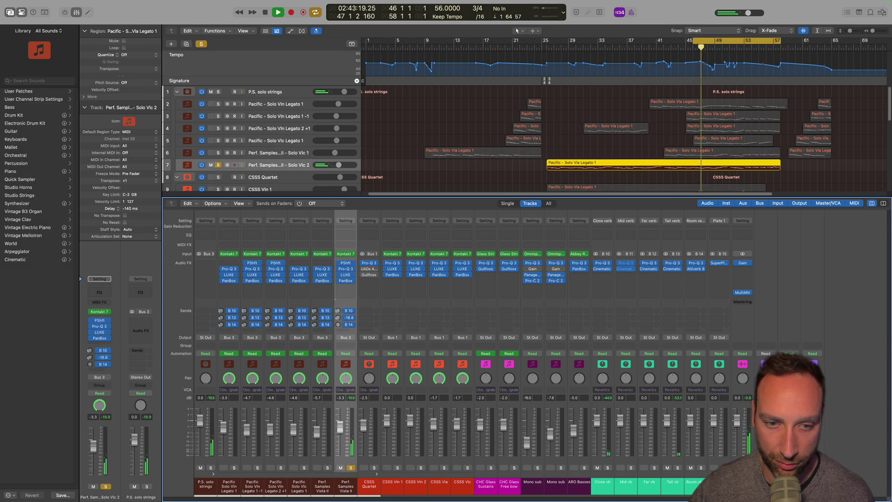
pyautogui.press('space')
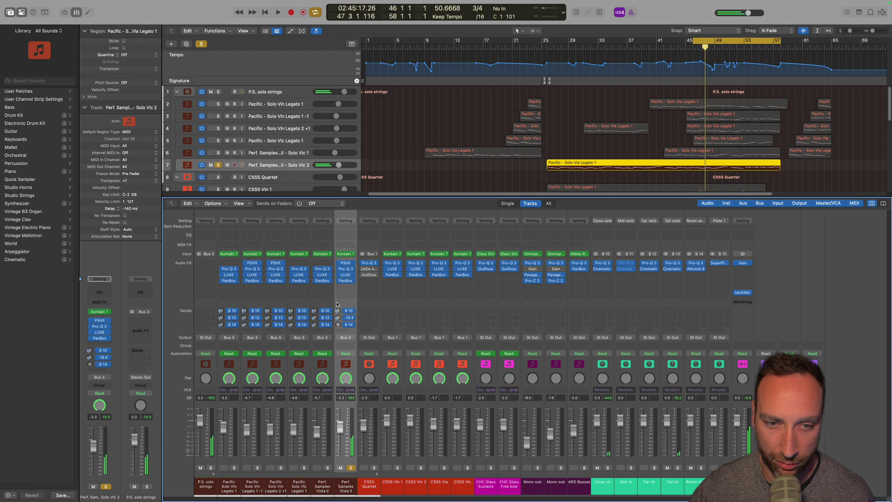
pyautogui.press('space')
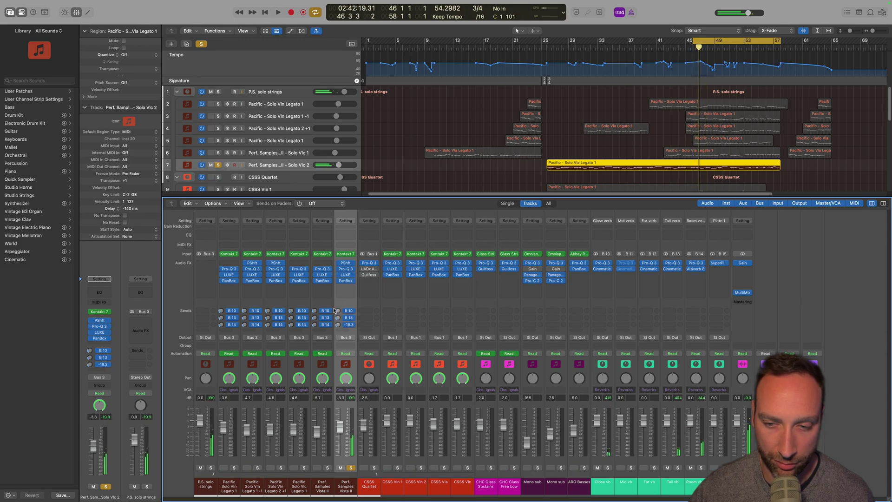
pyautogui.press('space')
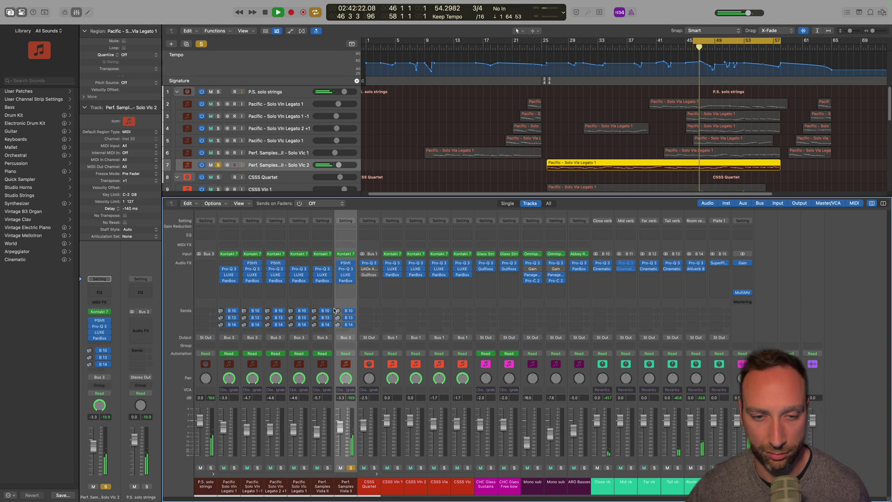
pyautogui.press('space')
# Clear the current solo, then select all six P.S. solo strings tracks and solo them together for playback.
pyautogui.press('s')
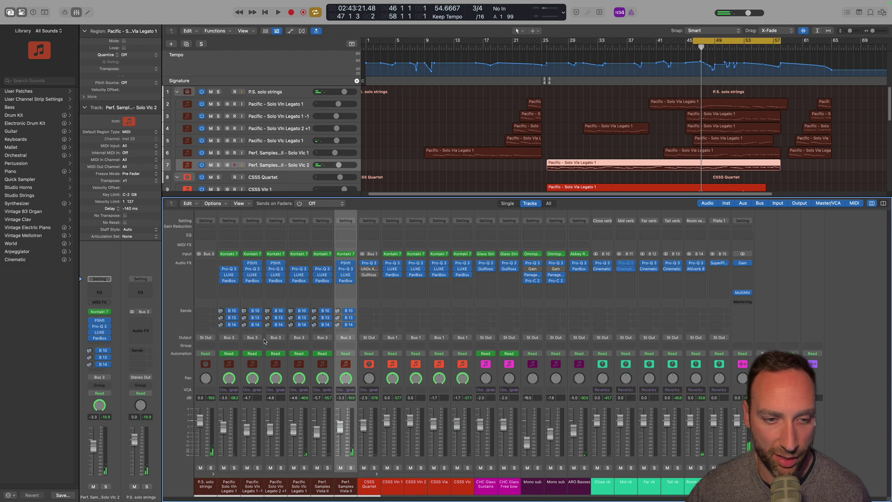
pyautogui.keyDown('shift'); pyautogui.click(240, 379); pyautogui.keyUp('shift')
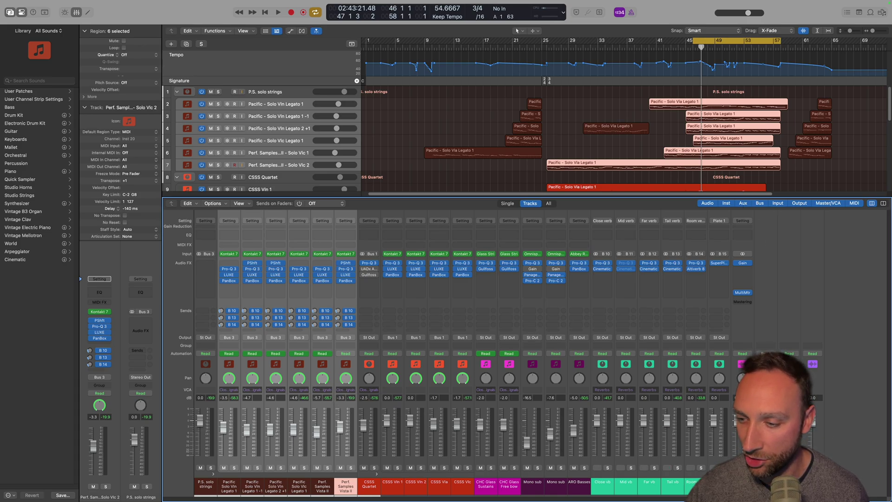
pyautogui.press('space')
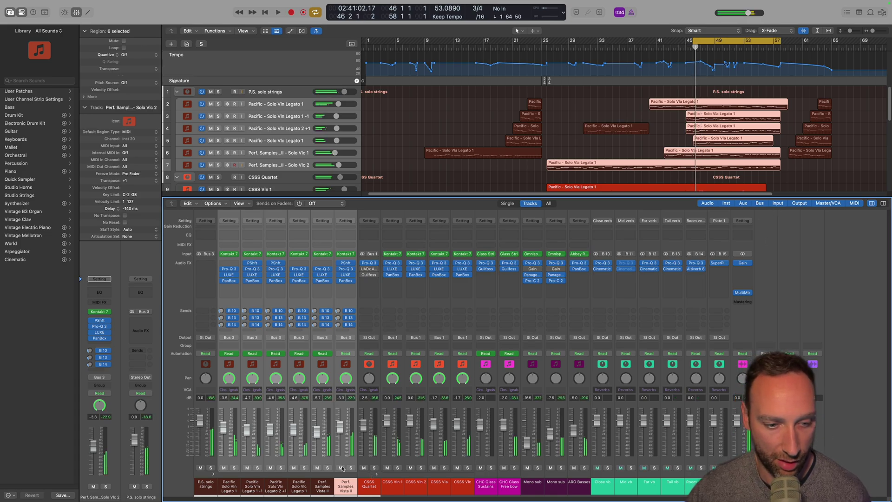
pyautogui.click(234, 468)
pyautogui.press('space')
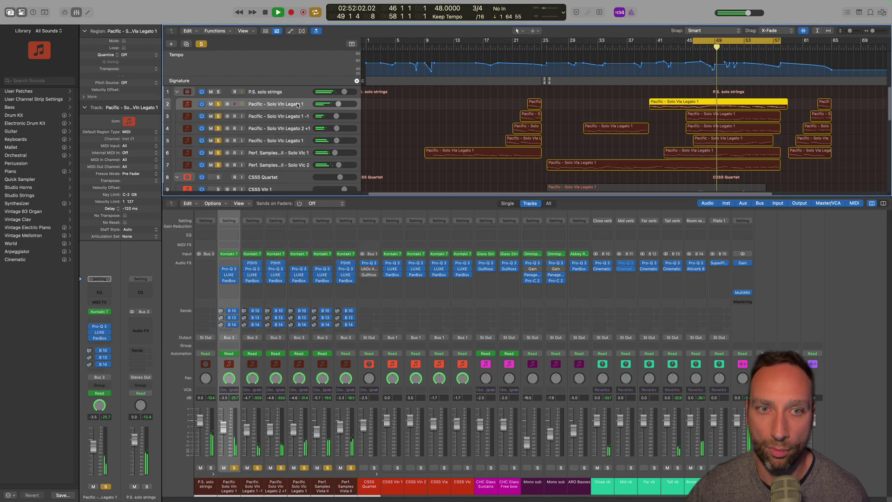
# Lower the first Pacific Solo Vln Legato 1 track's volume automation to -4.5 dB, hide automation and play back the soloed strings.
pyautogui.click(686, 104)
pyautogui.press('a')
pyautogui.moveTo(346, 122); pyautogui.dragTo(347, 129)
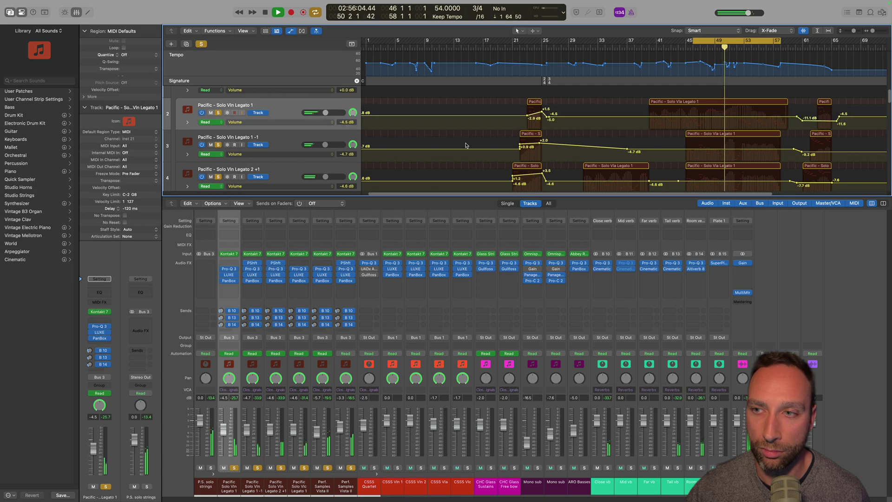
pyautogui.press('a')
pyautogui.press('space')
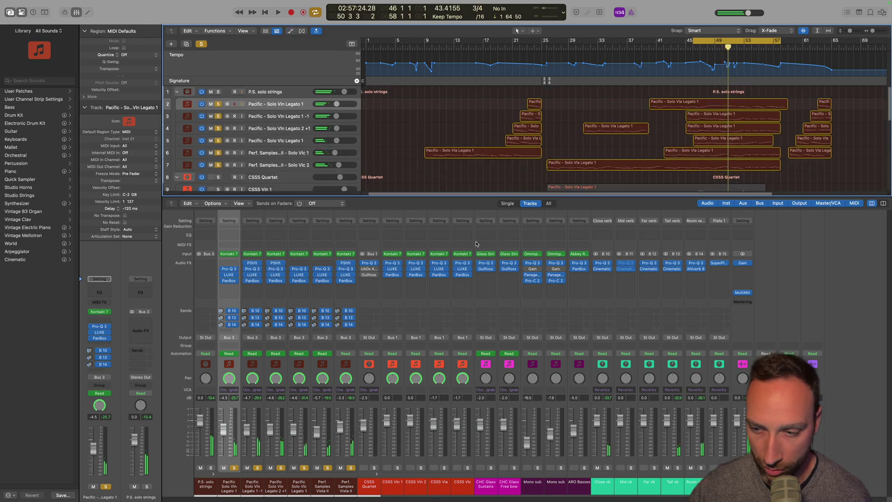
pyautogui.press('space')
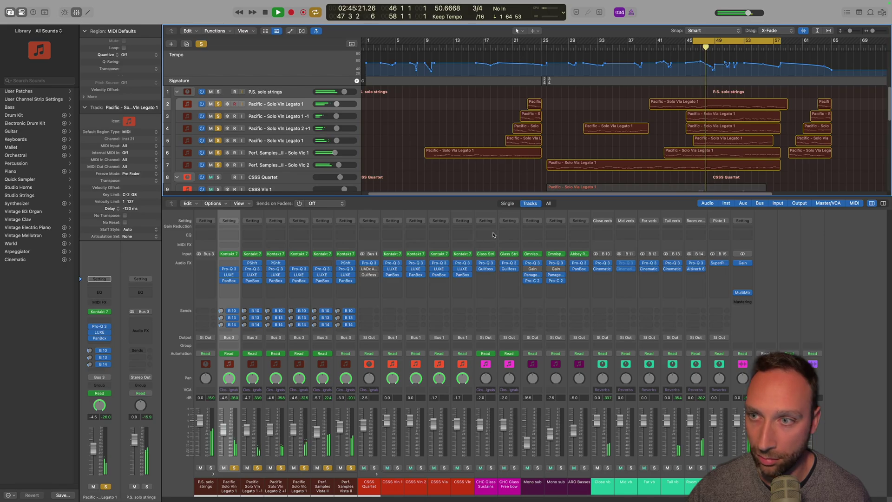
pyautogui.press('space')
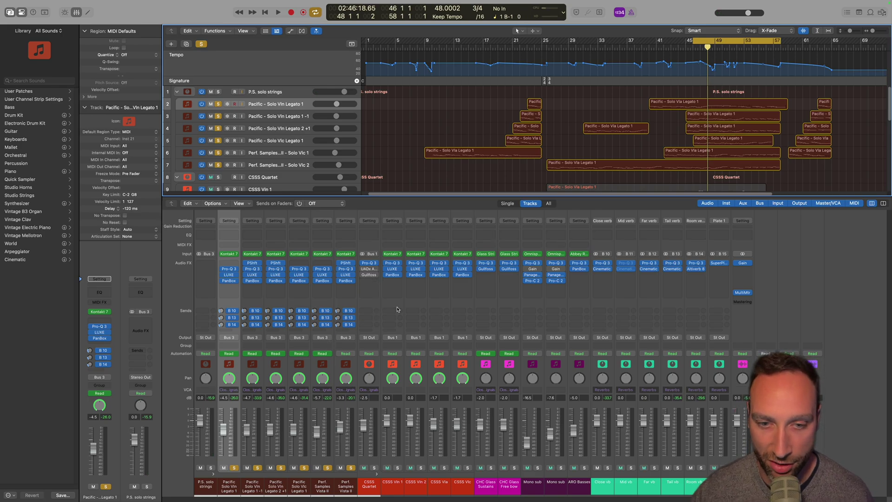
# Paste only the copied sends onto the CSSS Vln 1 channel strip.
pyautogui.click(390, 223)
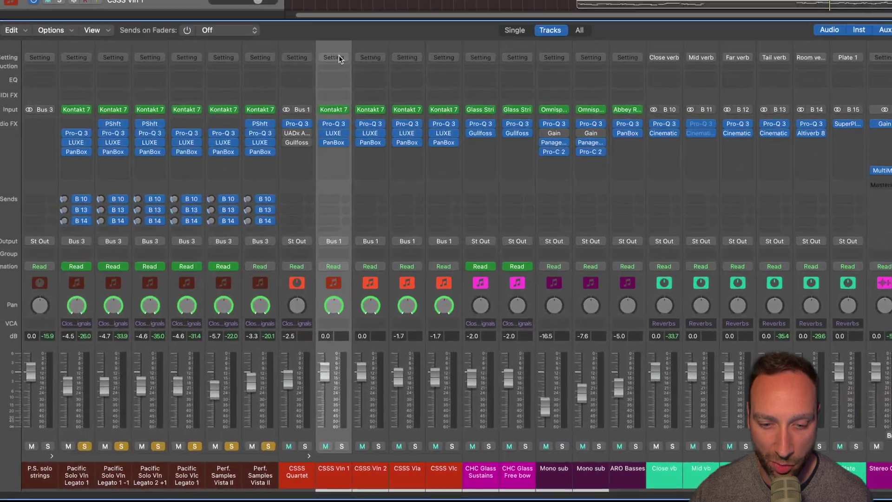
pyautogui.click(396, 220)
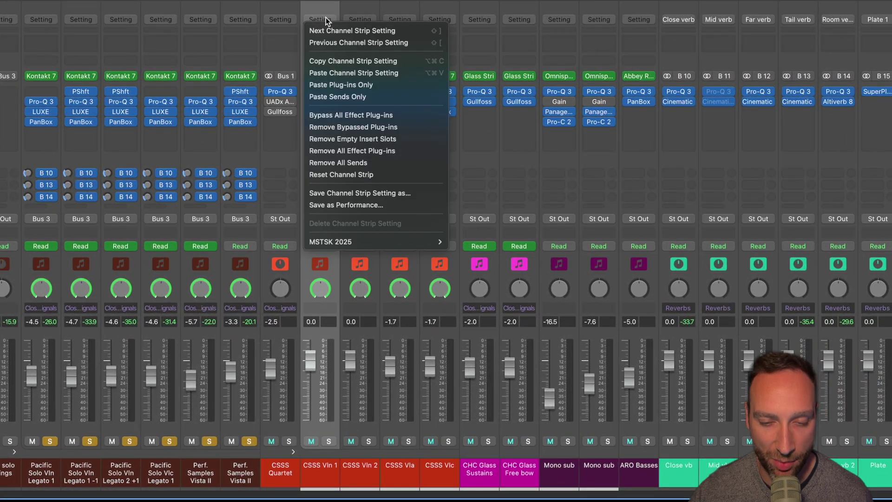
pyautogui.click(378, 96)
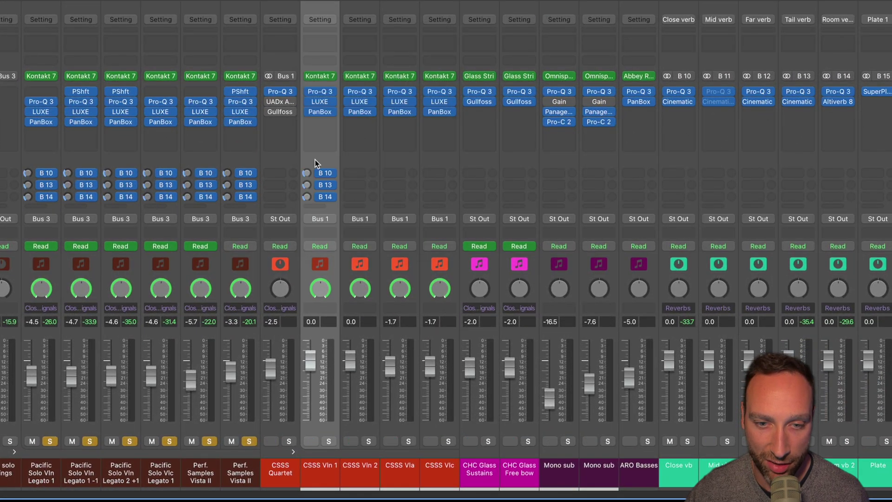
# Reroute the first send of CSSS Vln 1 to Bus 11 (Mid vb) and pull all three of its send levels fully down.
pyautogui.click(332, 175)
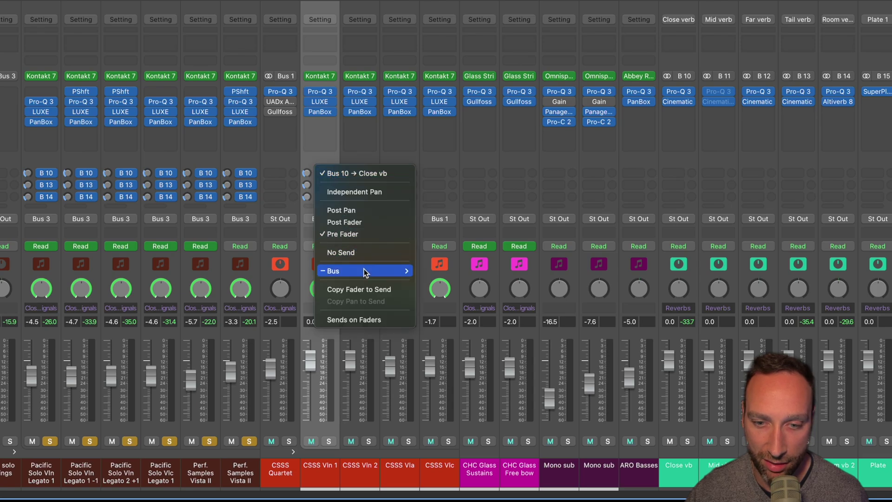
pyautogui.moveTo(363, 269)
pyautogui.click(481, 149)
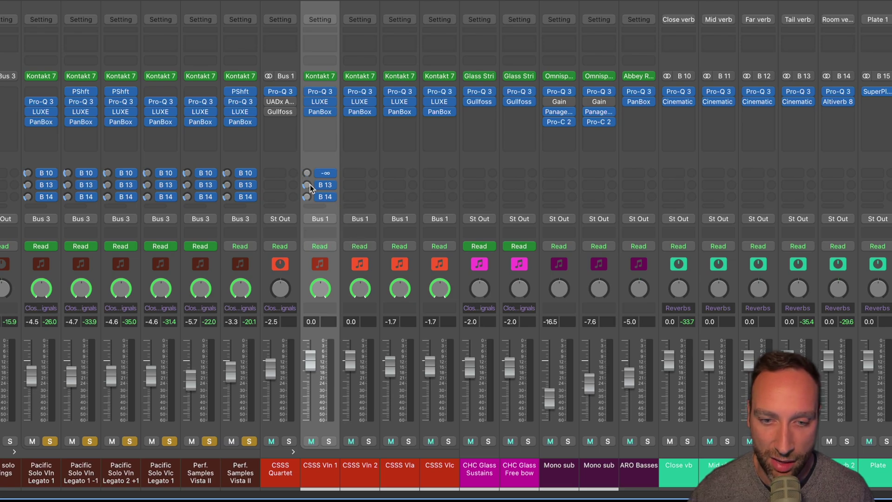
pyautogui.moveTo(307, 185); pyautogui.dragTo(311, 317)
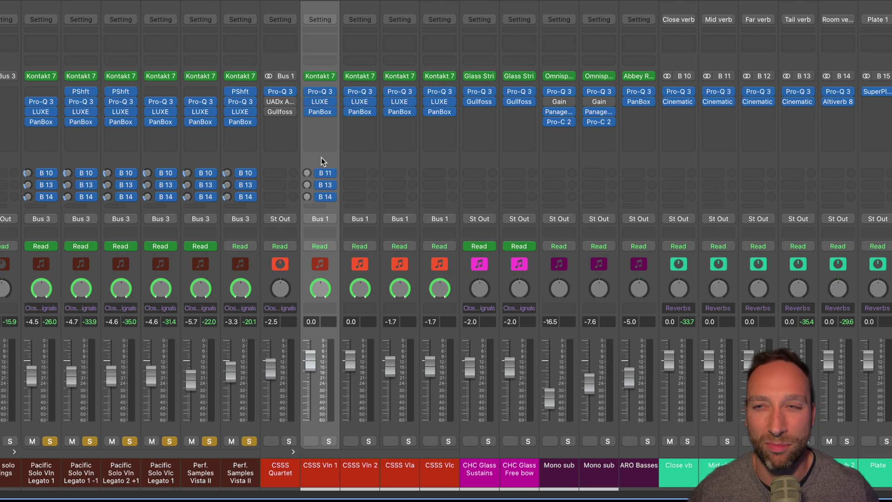
# Clear the existing solos, solo CSSS Vln 1, and raise its Bus 11, 13 and 14 send levels during playback.
pyautogui.press('ctrl+alt+super+s')
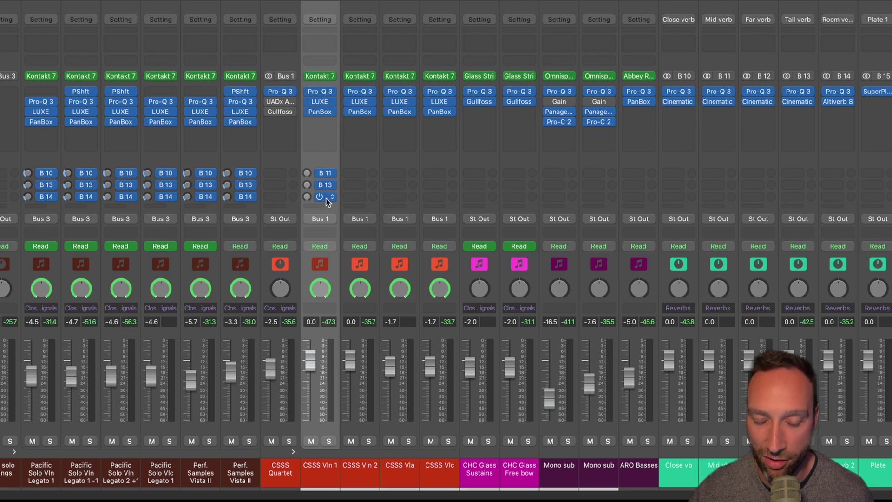
pyautogui.press('space')
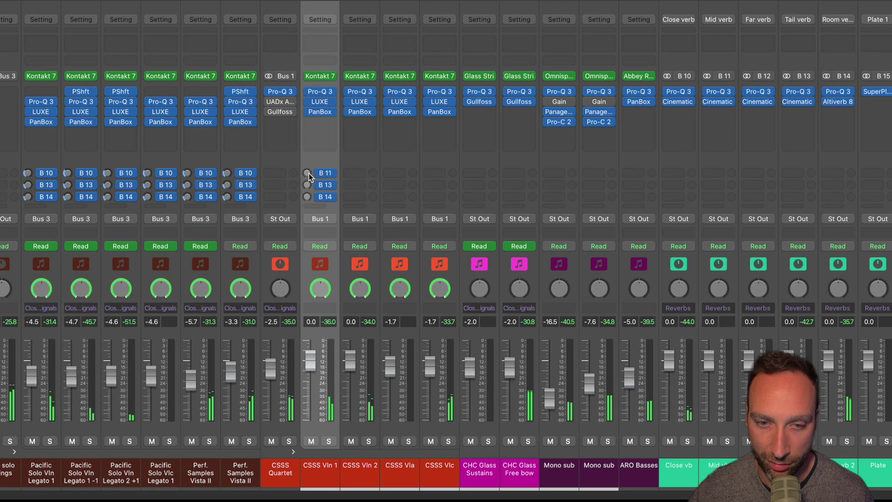
pyautogui.click(328, 440)
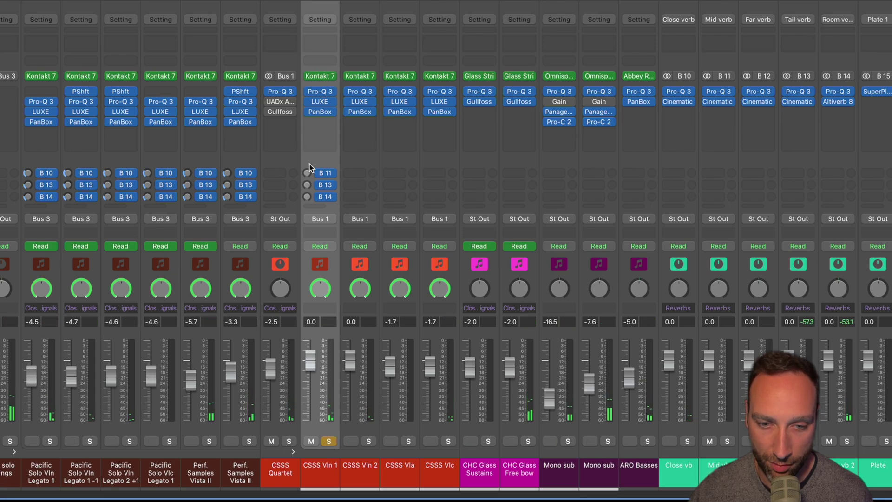
pyautogui.moveTo(308, 173); pyautogui.dragTo(305, 138)
pyautogui.moveTo(307, 173)
pyautogui.mouseDown()
pyautogui.moveTo(306, 190)
pyautogui.moveTo(308, 177)
pyautogui.mouseUp()
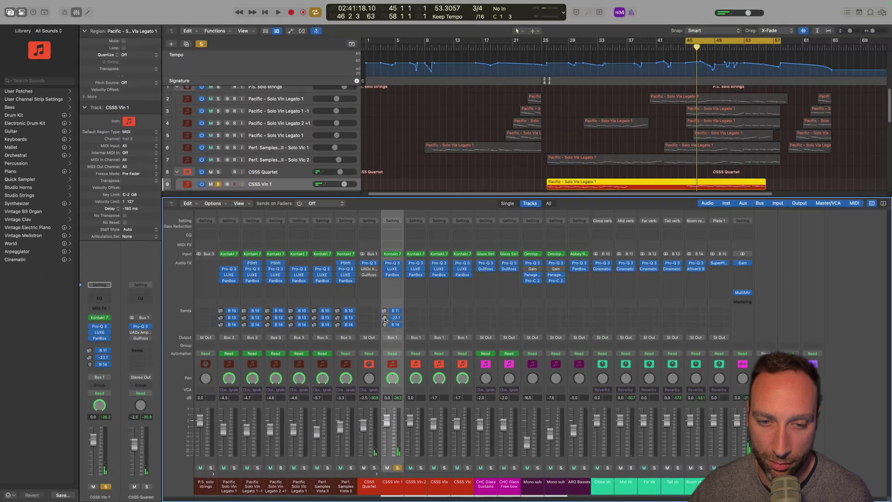
pyautogui.press('space')
pyautogui.moveTo(385, 317); pyautogui.dragTo(384, 311)
pyautogui.press('space')
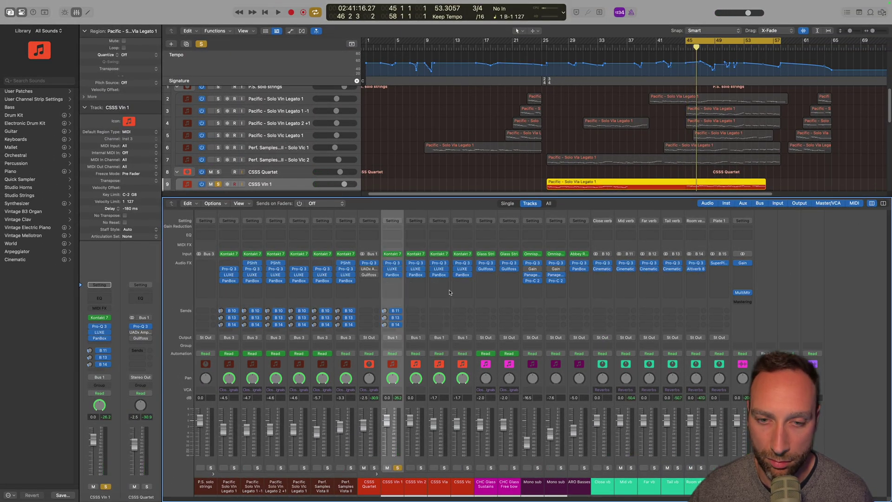
# Give CSSS Vln 2, Vla and Vlc sends to Bus 11, 13 and 14, and set their levels during playback.
pyautogui.click(409, 320)
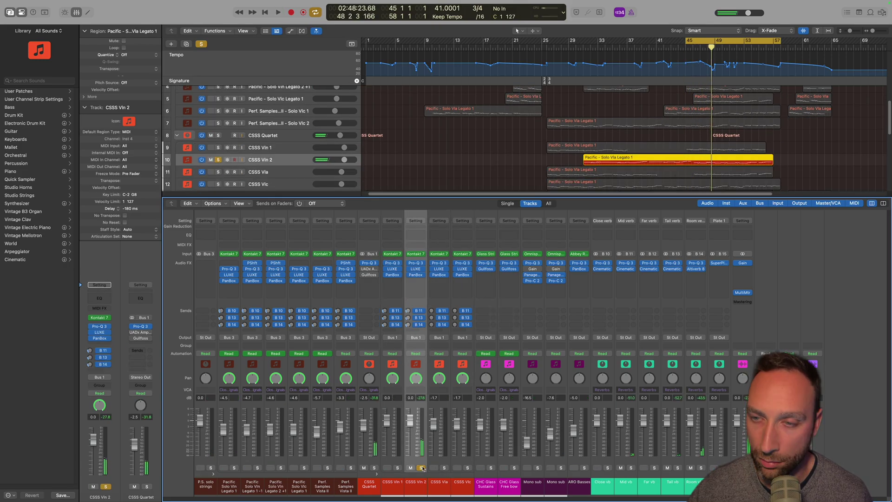
pyautogui.click(431, 316)
pyautogui.press('space')
pyautogui.click(454, 311)
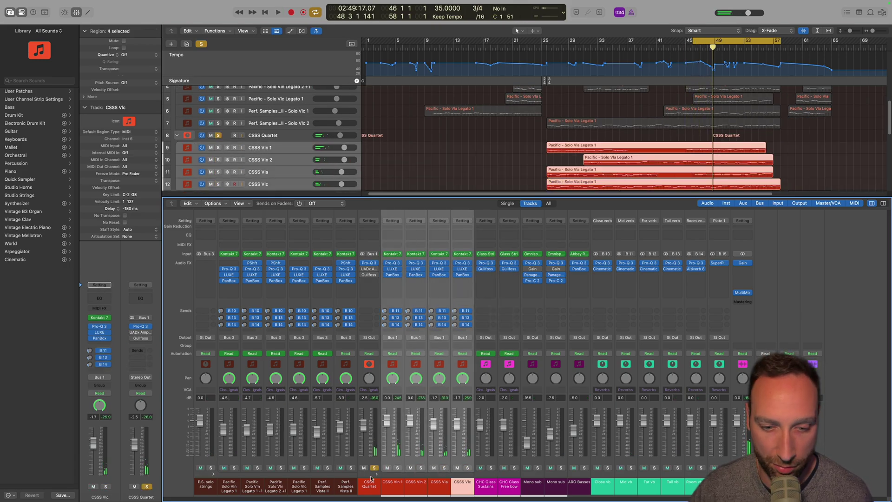
# Solo the P.S. solo strings and CSSS Quartet groups together and listen to their combined reverb.
pyautogui.click(374, 468)
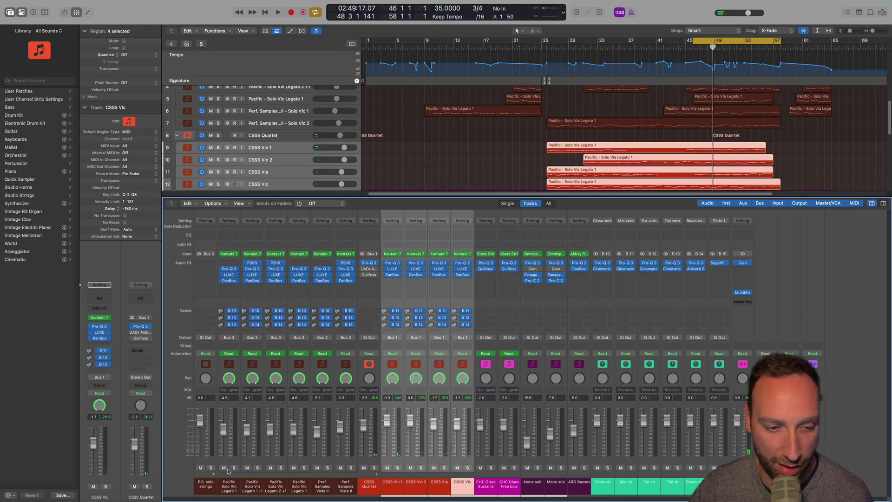
pyautogui.click(212, 467)
pyautogui.click(374, 468)
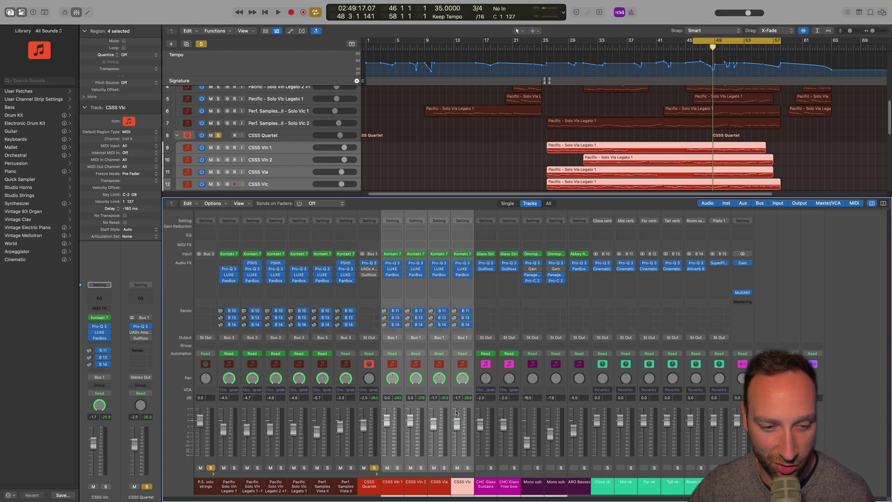
pyautogui.press('space')
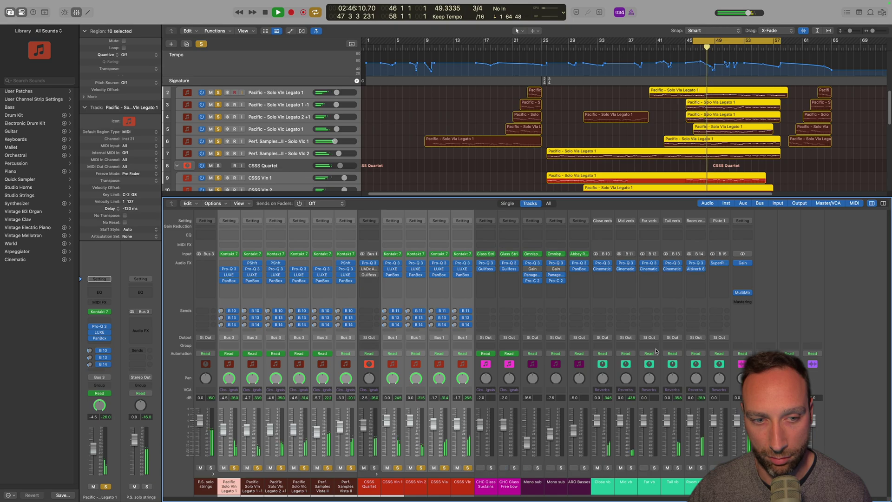
pyautogui.press('space')
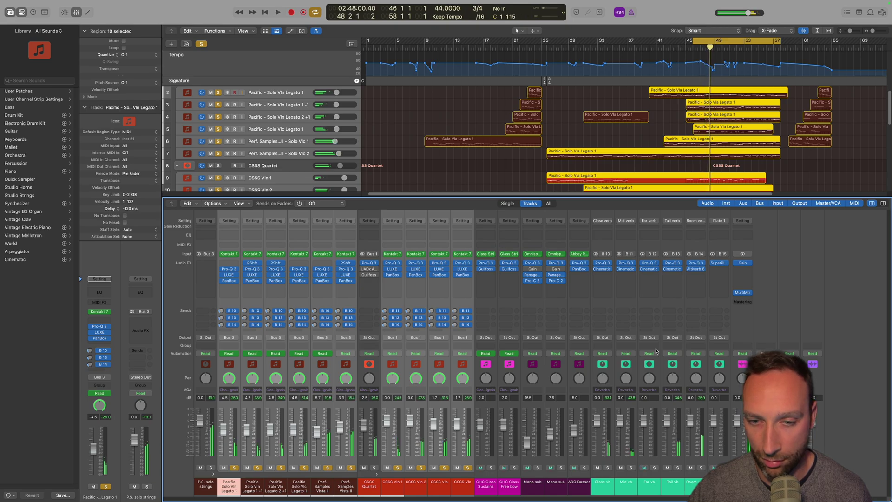
# Adjust the Bus 14 sends of all selected solo and CSSS string tracks together to around -19 dB, audition the result, and clear all solos.
pyautogui.click(455, 324)
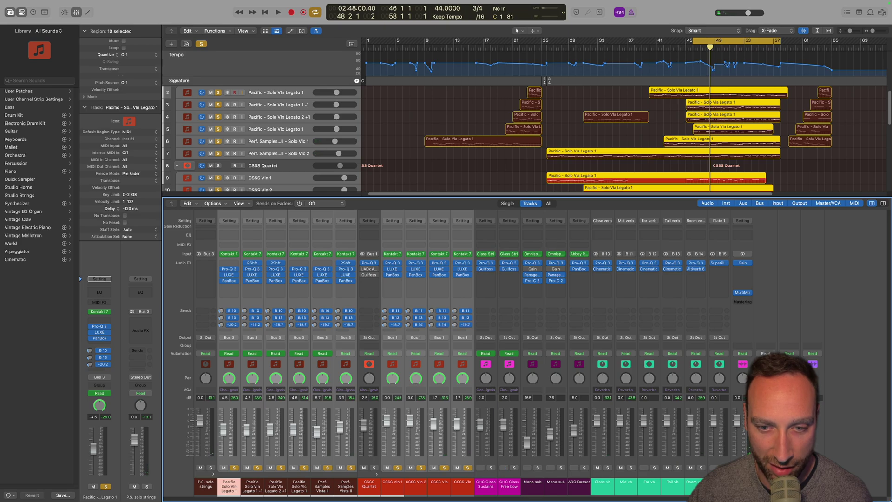
pyautogui.press('space')
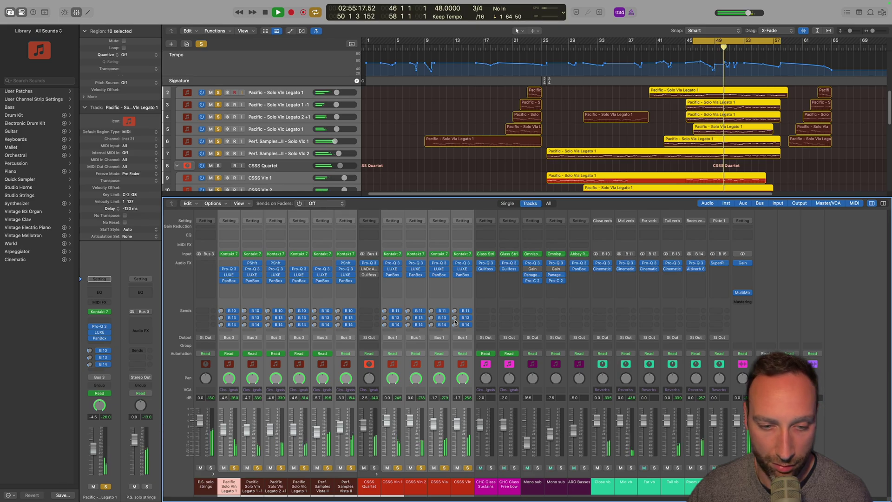
pyautogui.press('space')
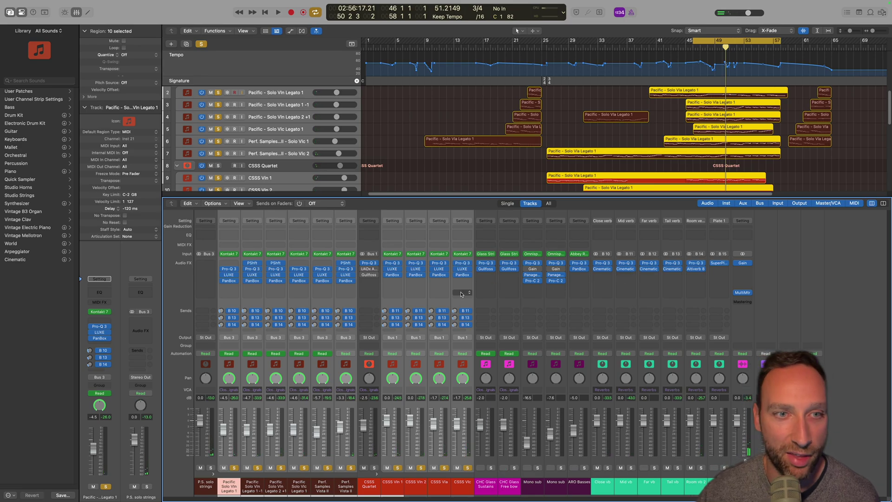
pyautogui.click(199, 45)
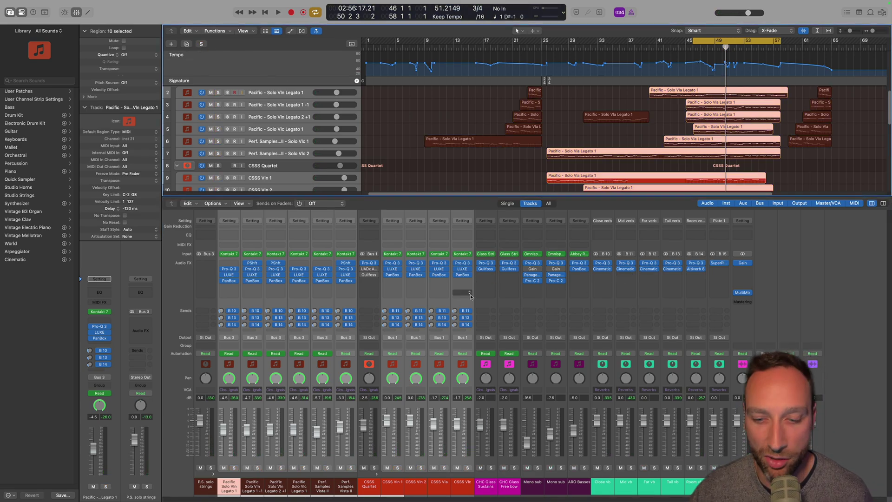
# Paste only the copied sends onto the CHC Glass Sustains and CHC Glass Free bow channel strips.
pyautogui.click(504, 399)
pyautogui.keyDown('shift'); pyautogui.click(487, 315); pyautogui.keyUp('shift')
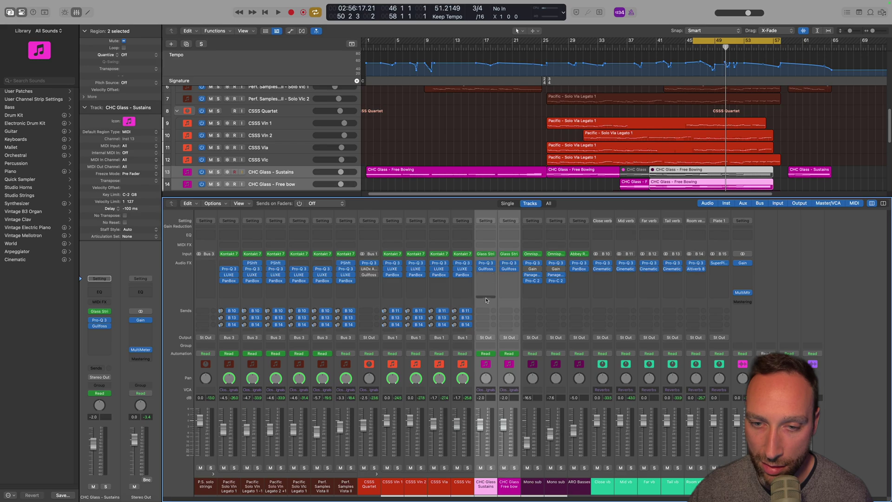
pyautogui.click(487, 220)
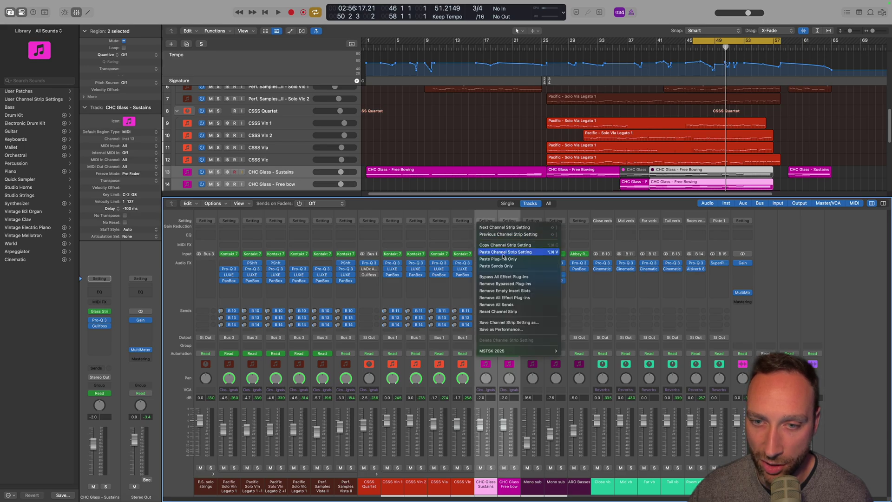
pyautogui.click(521, 268)
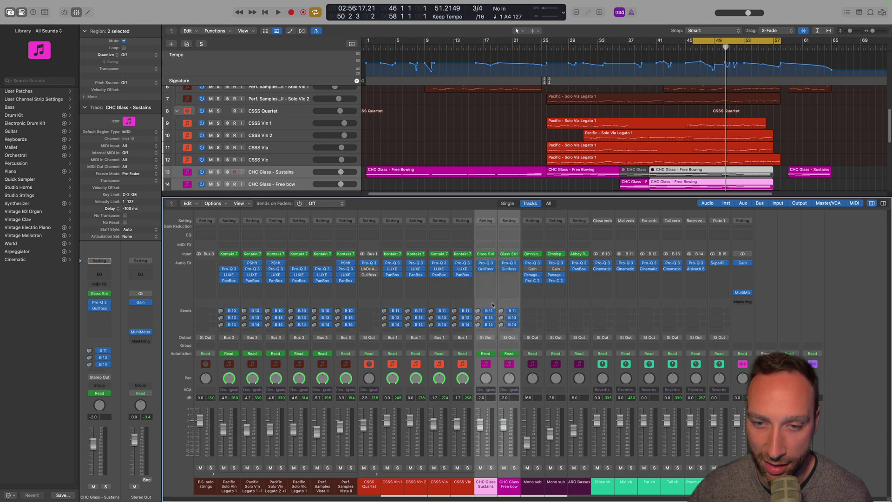
# Reroute the first send of both CHC Glass tracks to Bus 12 (Far vb).
pyautogui.click(488, 311)
pyautogui.moveTo(514, 368)
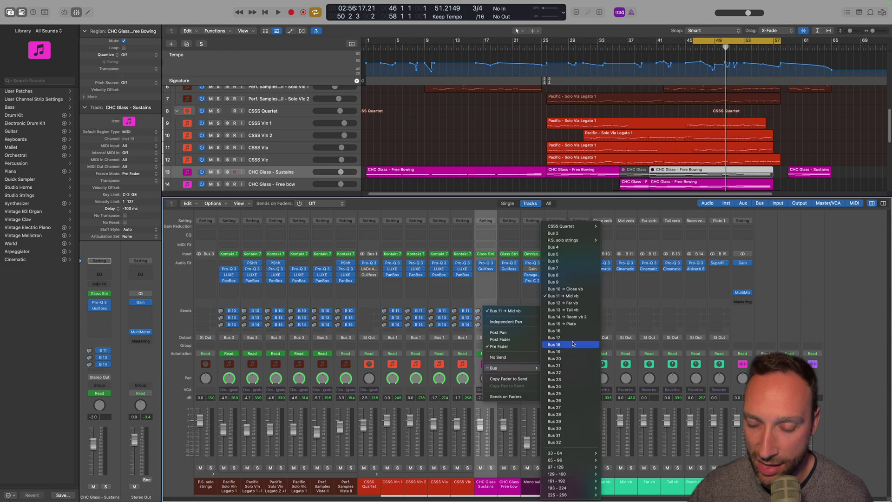
pyautogui.click(581, 303)
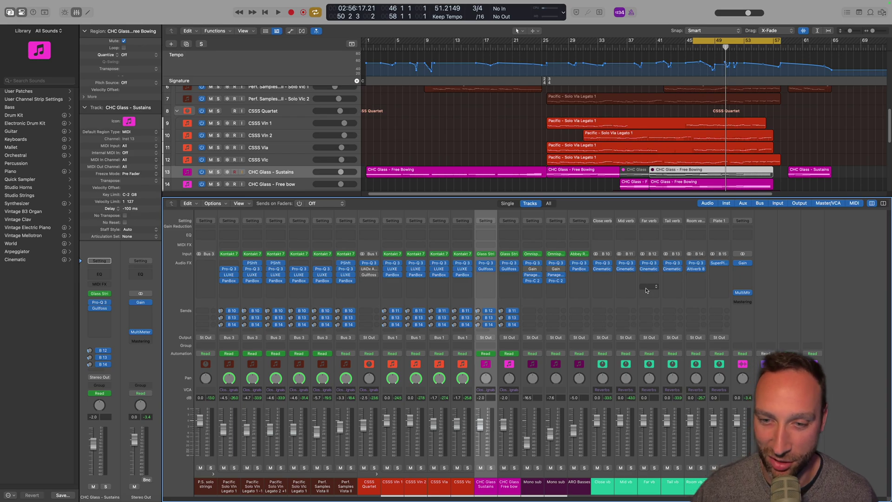
pyautogui.click(522, 312)
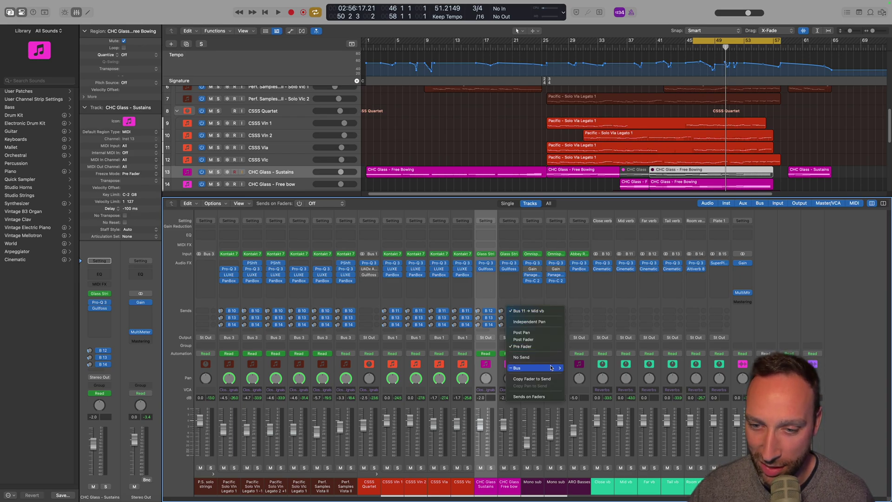
pyautogui.moveTo(552, 368)
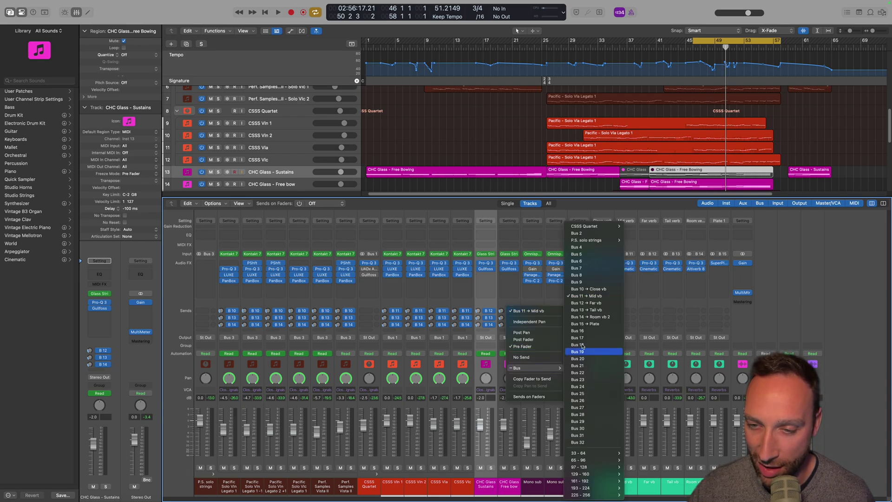
pyautogui.click(609, 304)
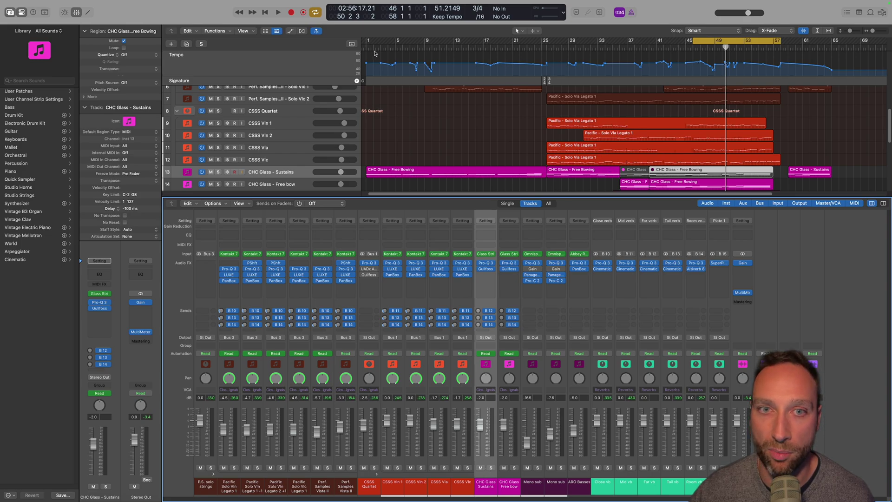
# Set the cycle range to run from bar 1 to bar 10.
pyautogui.click(707, 43)
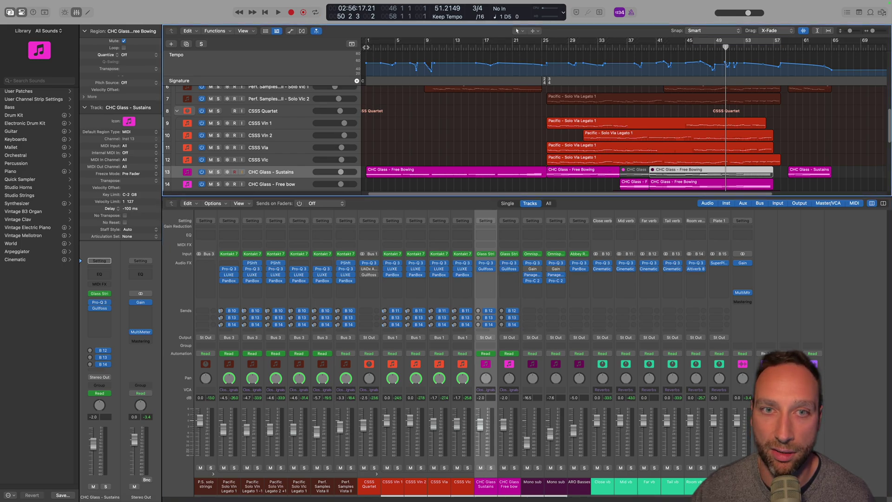
pyautogui.moveTo(368, 42); pyautogui.dragTo(431, 42)
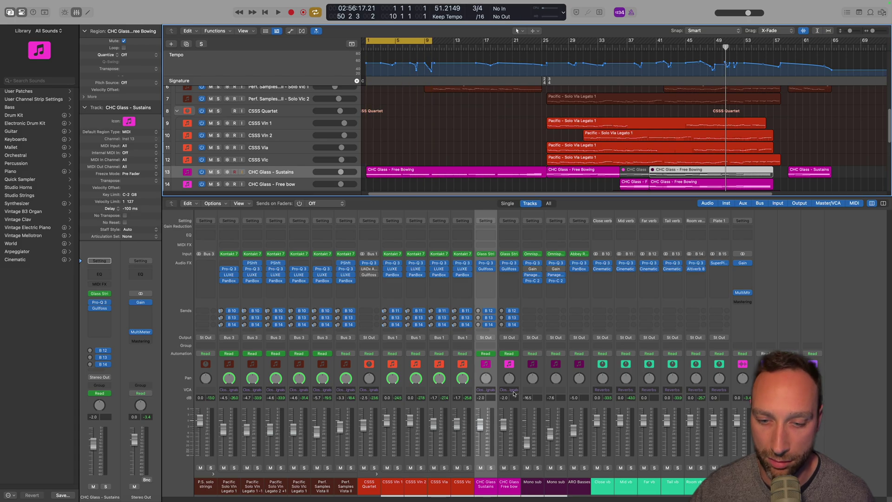
# Open Glass Strings, audition from the start and set the CHC Glass Sustains sends to about -15 (Bus 12), -12 (Bus 13) and -13 dB (Bus 14).
pyautogui.click(480, 255)
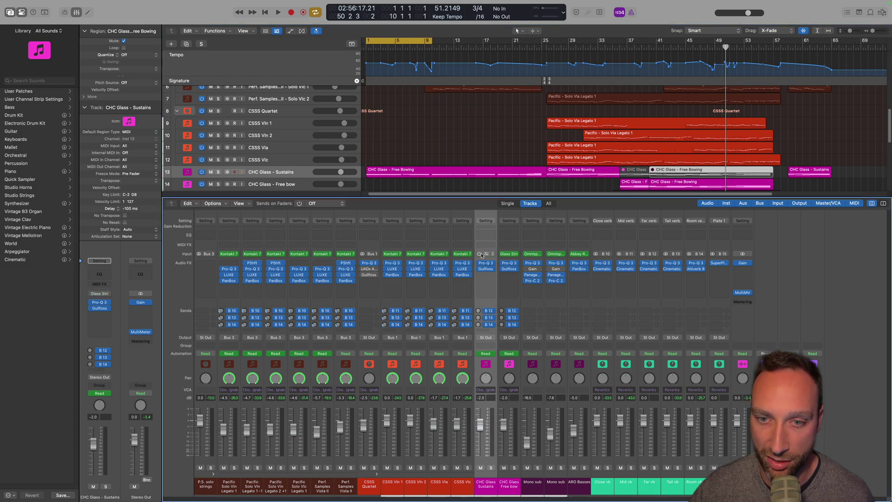
pyautogui.click(484, 254)
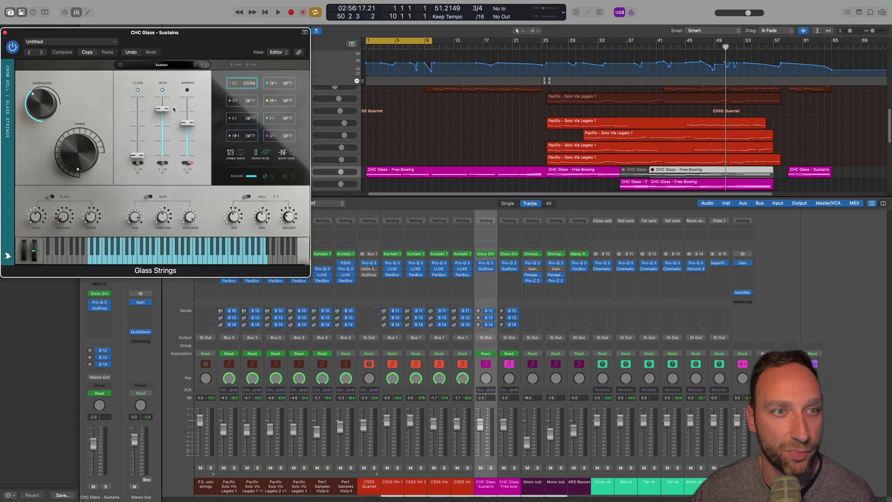
pyautogui.press('space')
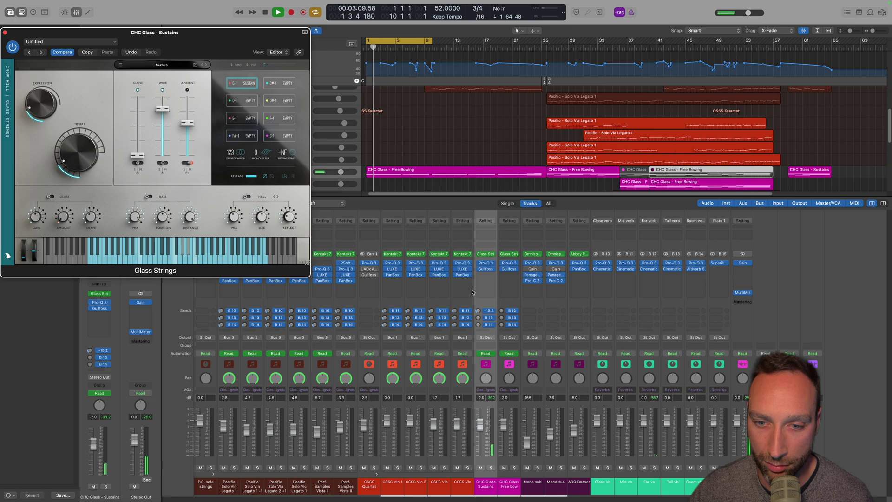
pyautogui.press('Return')
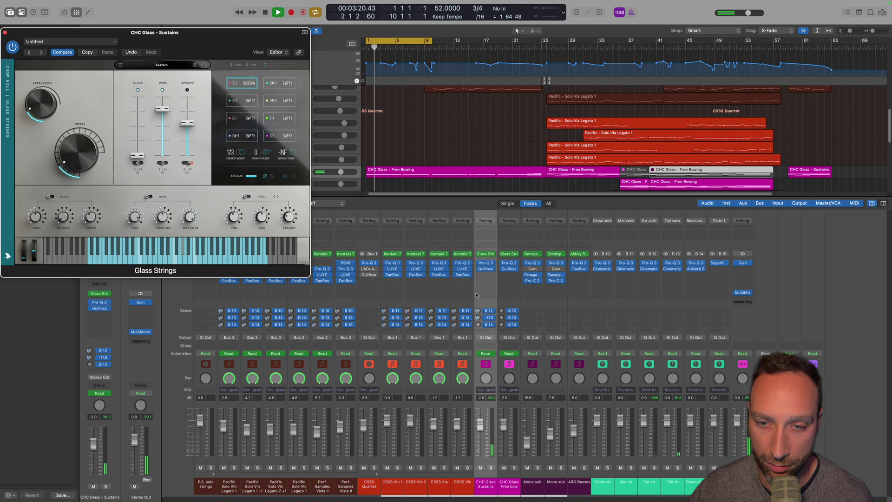
pyautogui.press('space')
pyautogui.press('Return')
pyautogui.press('space')
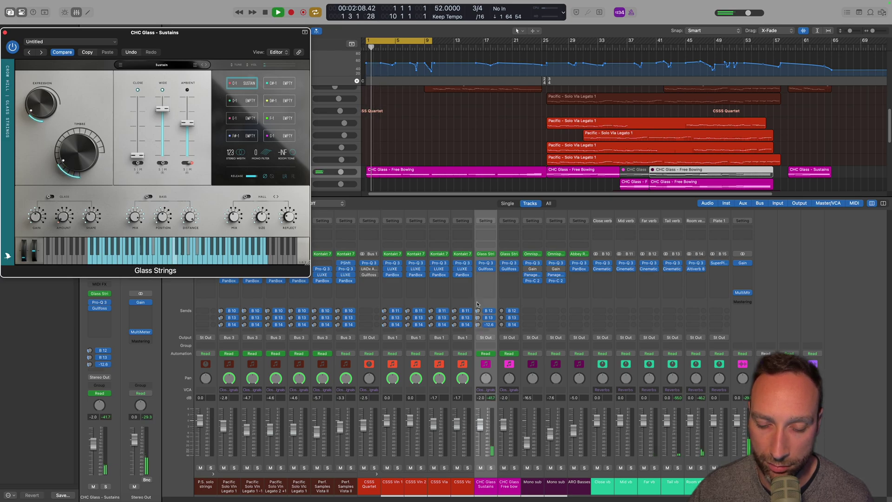
pyautogui.press('space')
# Turn off the cycle range, play from about bar 10 and set the Bus 13 send of CHC Glass Sustains to about -17 dB.
pyautogui.click(431, 45)
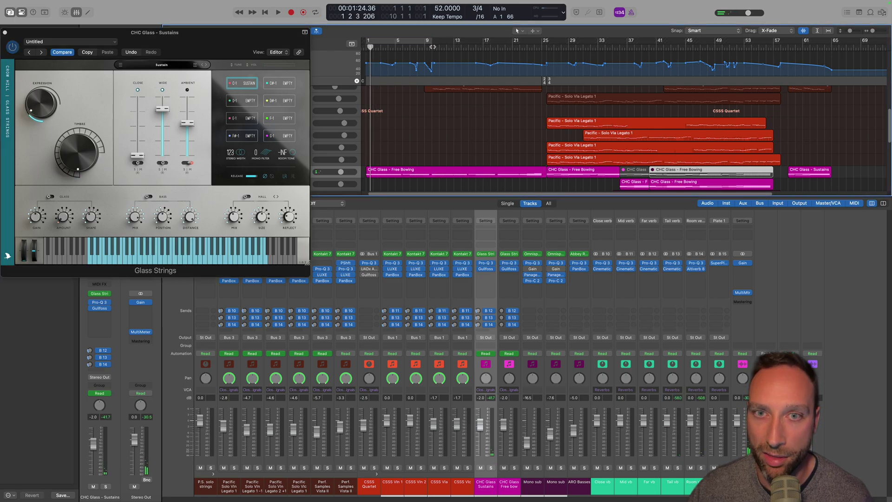
pyautogui.click(431, 45)
pyautogui.press('space')
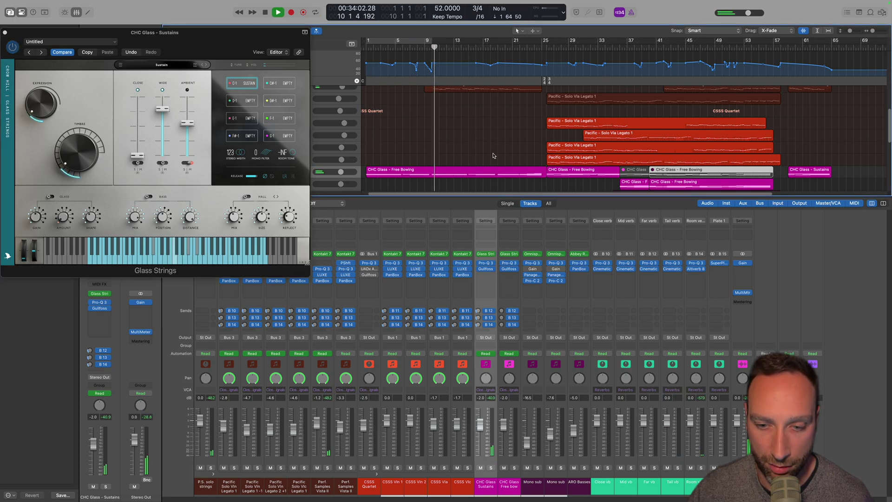
pyautogui.moveTo(54, 36); pyautogui.dragTo(81, 51)
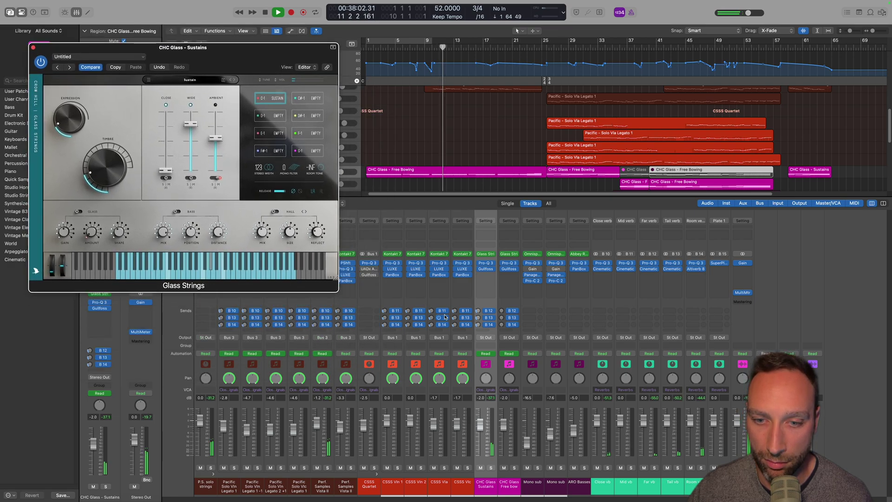
pyautogui.moveTo(478, 320)
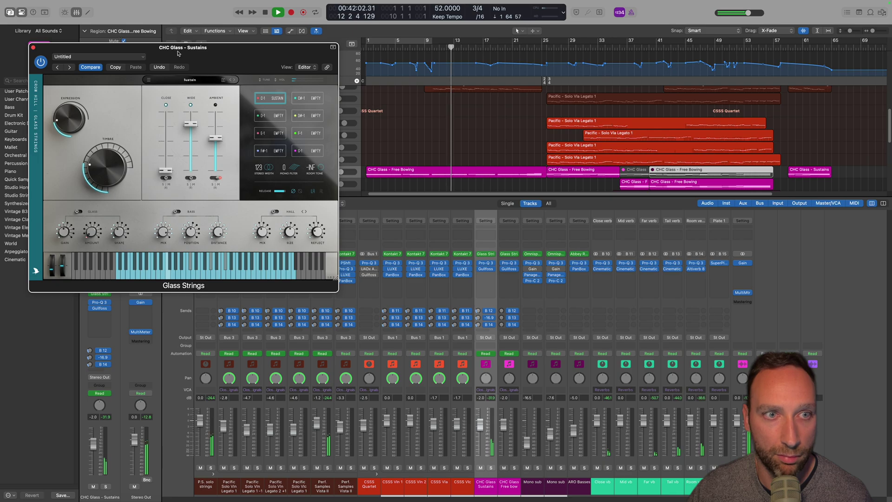
# Open the Perf. Samples Solo Vlc 1 region's notes for editing and raise the start of its Expression curve.
pyautogui.moveTo(184, 47); pyautogui.dragTo(258, 210)
pyautogui.scroll(1, 435, 126)
pyautogui.click(445, 102)
pyautogui.press('space')
pyautogui.doubleClick(445, 102)
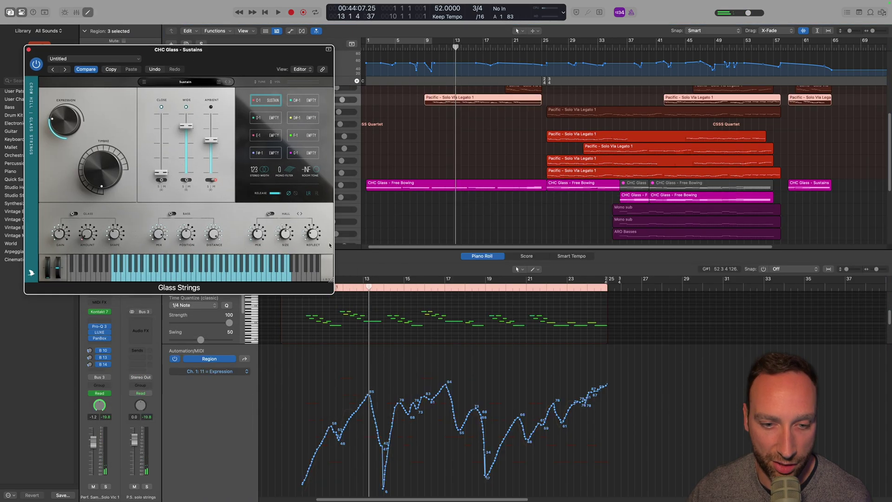
pyautogui.moveTo(327, 437); pyautogui.dragTo(304, 457)
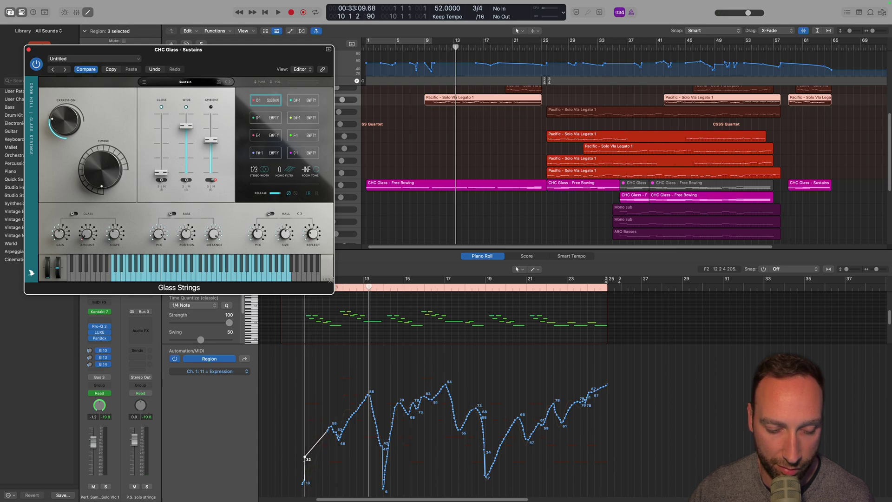
# Raise the start of the same region's Modulation curve and audition the passage from about bar 10.
pyautogui.click(232, 371)
pyautogui.press('Escape')
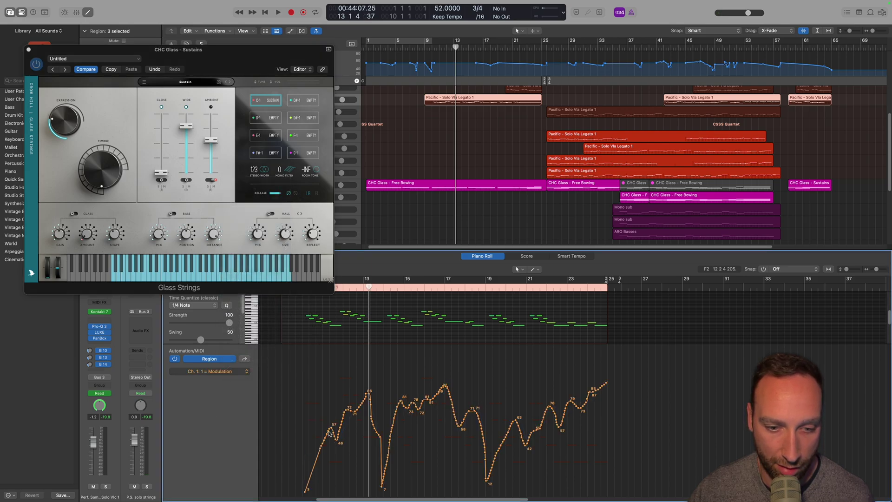
pyautogui.moveTo(331, 425)
pyautogui.mouseDown()
pyautogui.moveTo(307, 448)
pyautogui.moveTo(305, 490)
pyautogui.moveTo(305, 451)
pyautogui.mouseUp()
pyautogui.click(430, 50)
pyautogui.press('space')
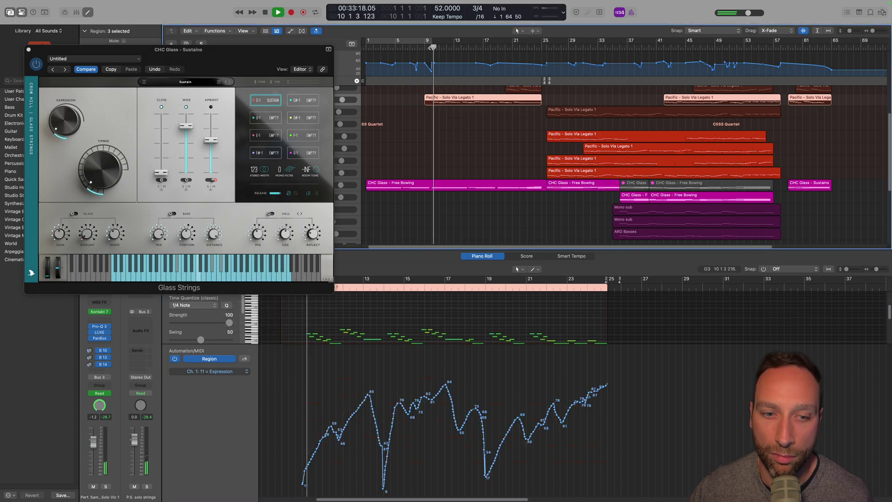
pyautogui.click(211, 371)
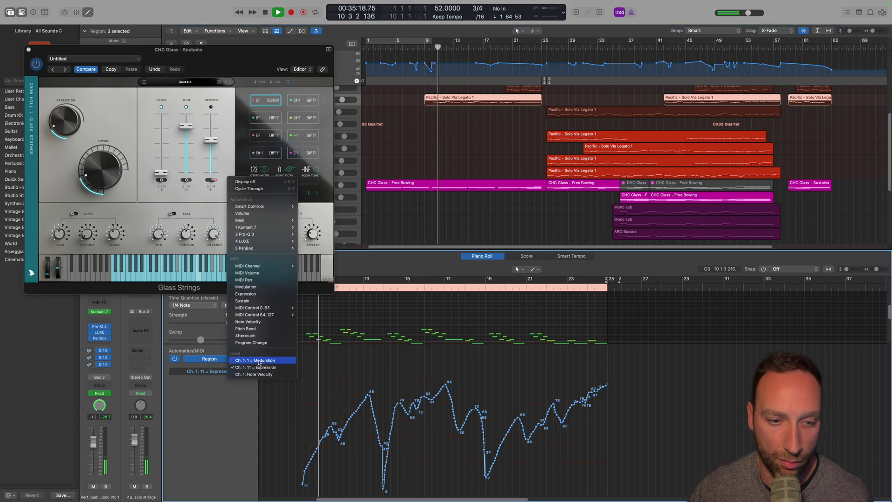
pyautogui.click(259, 360)
pyautogui.moveTo(314, 460); pyautogui.dragTo(303, 465)
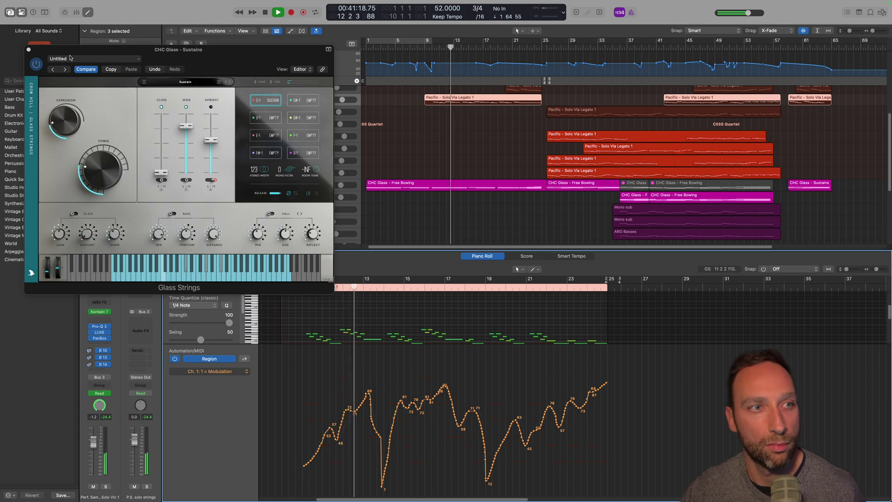
# Close the Glass Strings window, bring the mixer back and check the volume automation of Perf. Samples Solo Vlc 1.
pyautogui.click(28, 49)
pyautogui.press('x')
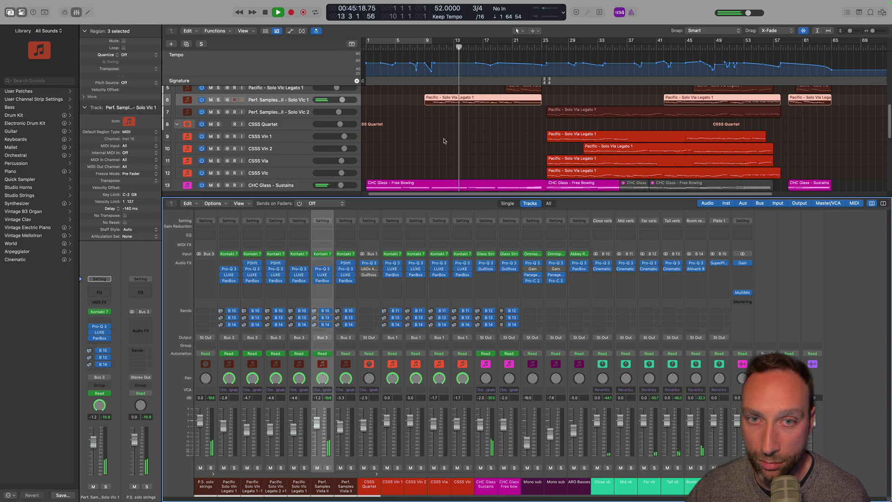
pyautogui.press('a')
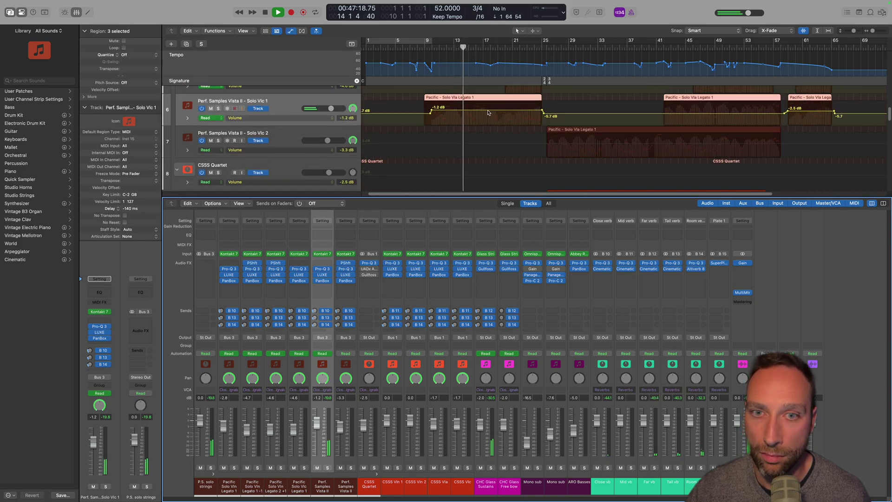
pyautogui.press('a')
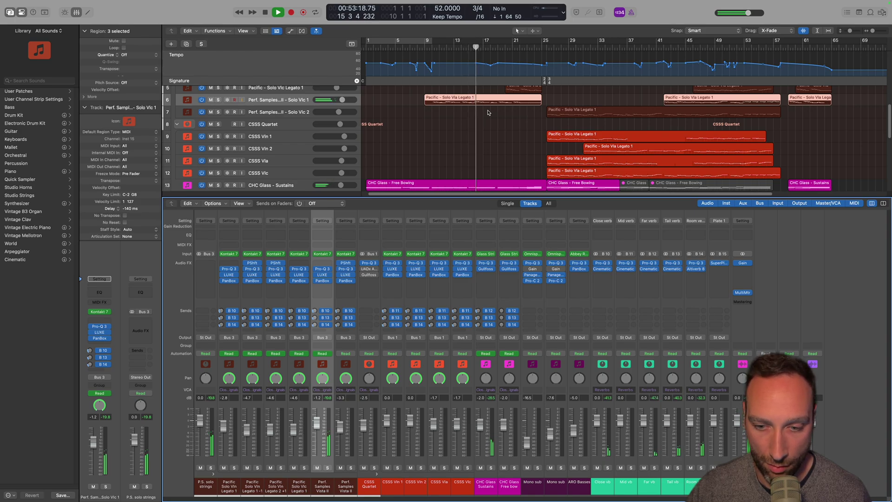
# Audition the mix from the start of the first Solo Vlc 1 region and from bar 26, checking the levels of the string tracks.
pyautogui.press('space')
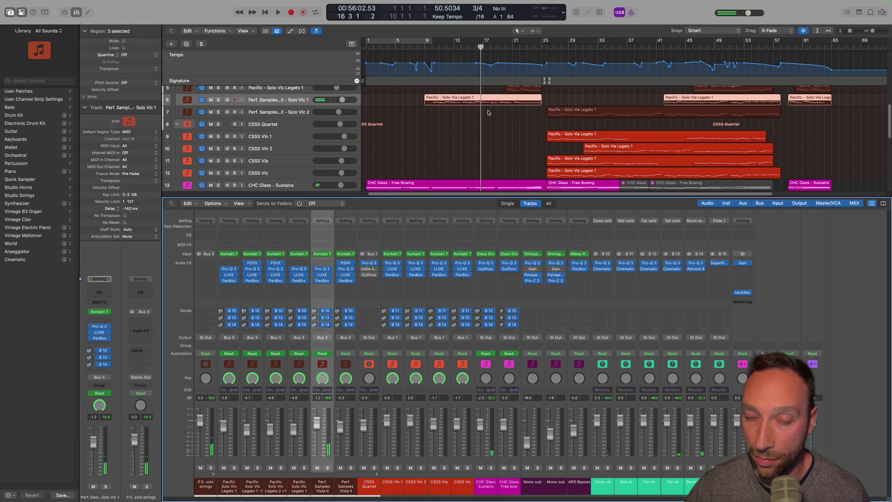
pyautogui.click(427, 49)
pyautogui.press('space')
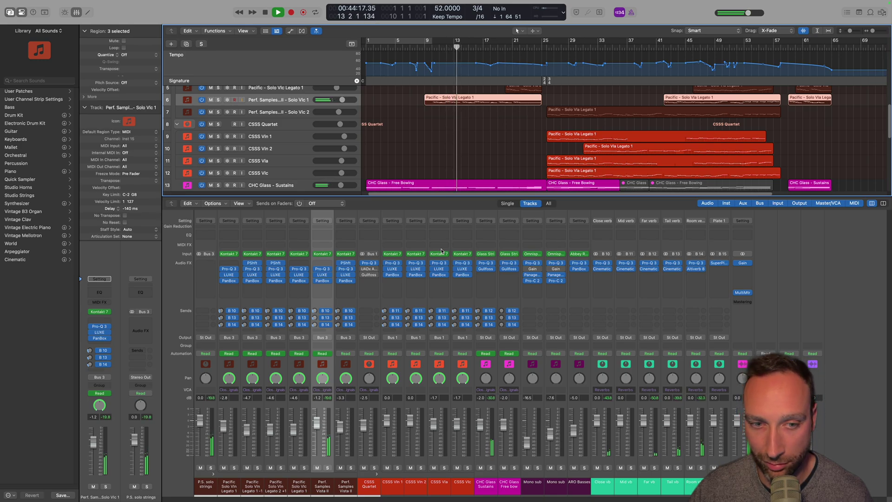
pyautogui.press('space')
pyautogui.click(546, 48)
pyautogui.press('space')
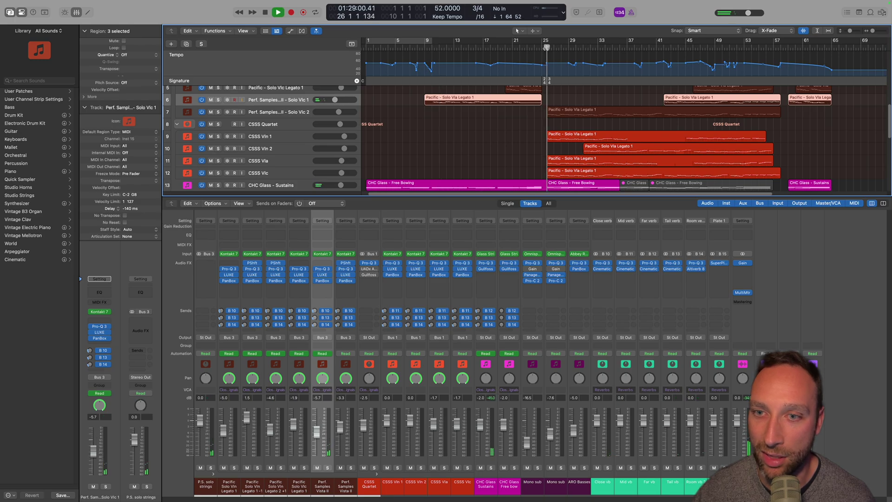
pyautogui.hscroll(2, 595, 106)
pyautogui.hscroll(2, 595, 106)
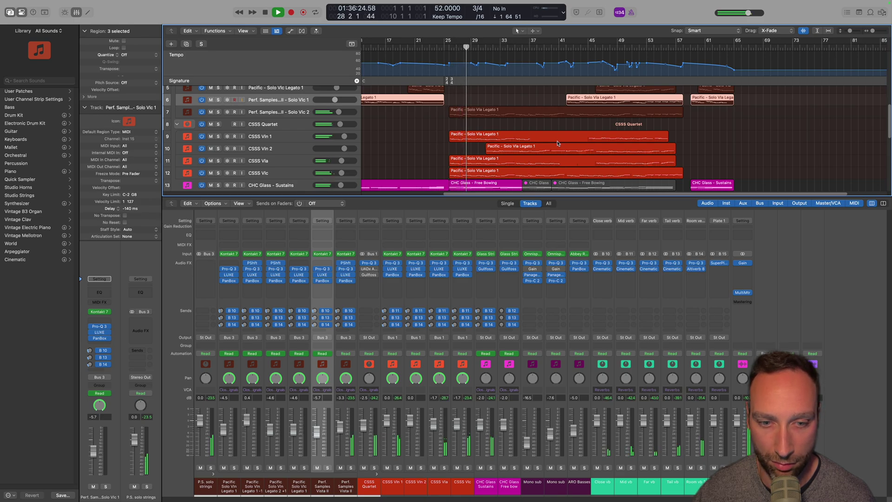
pyautogui.scroll(-1, 558, 143)
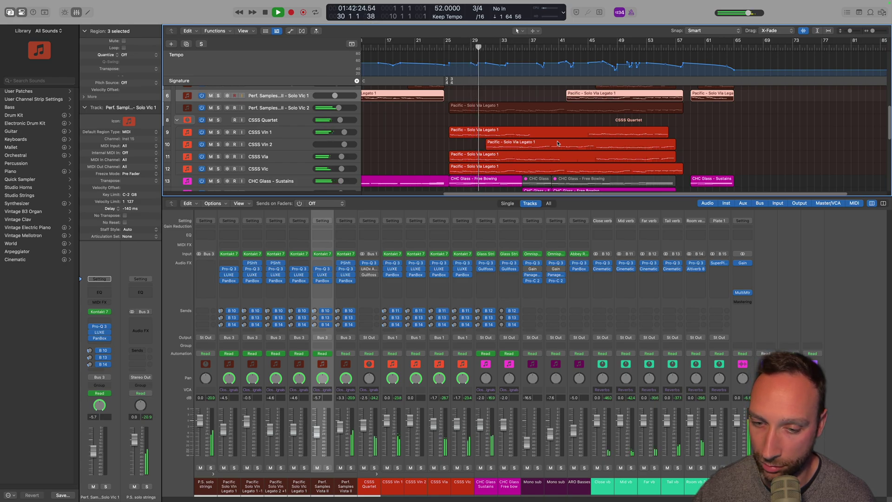
pyautogui.scroll(-5, 558, 143)
pyautogui.scroll(3, 558, 143)
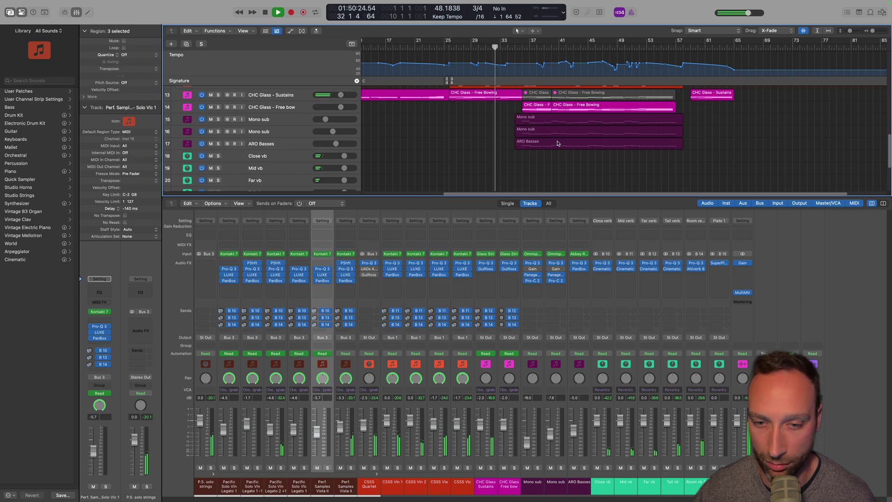
pyautogui.scroll(5, 557, 144)
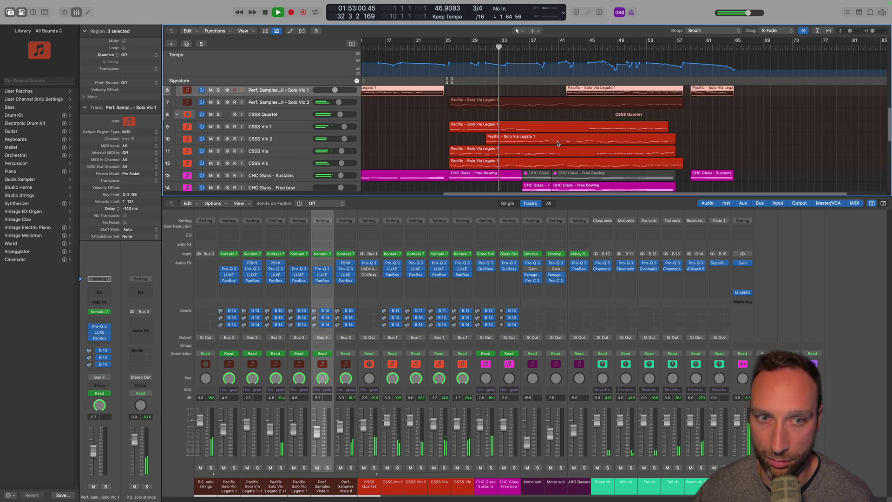
# Lower the volume of CSSS Vla and CSSS Vlc together to -2.3 dB during playback, check the track automation and stop.
pyautogui.click(289, 150)
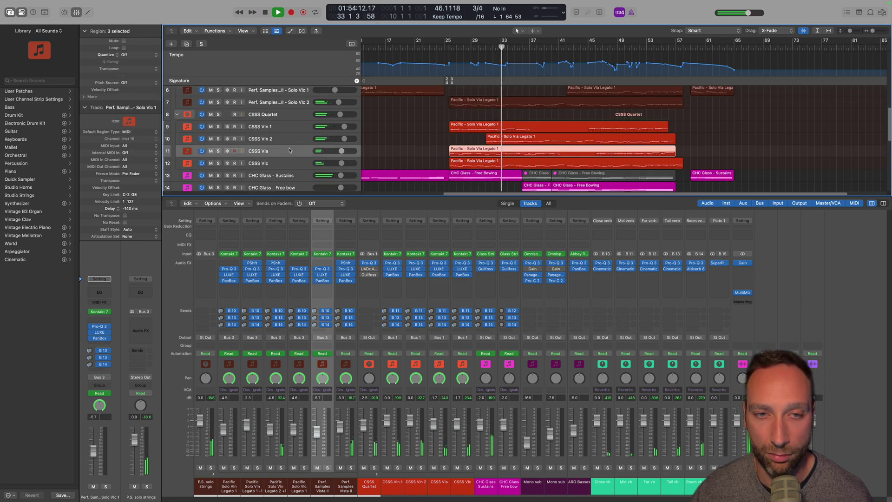
pyautogui.keyDown('shift'); pyautogui.click(308, 163); pyautogui.keyUp('shift')
pyautogui.press('a')
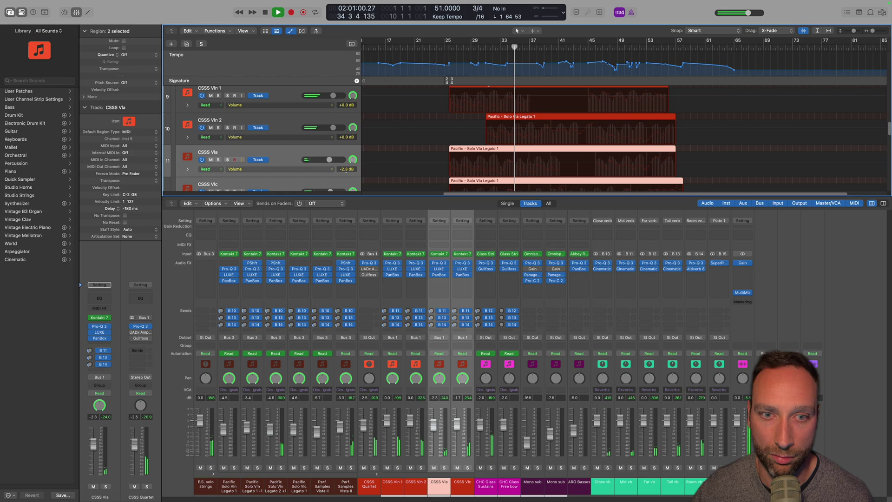
pyautogui.scroll(-2, 372, 171)
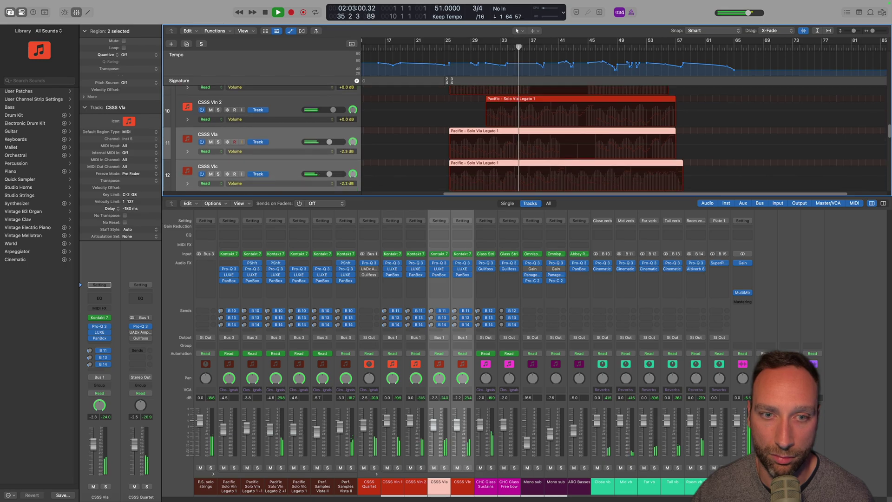
pyautogui.scroll(5, 398, 168)
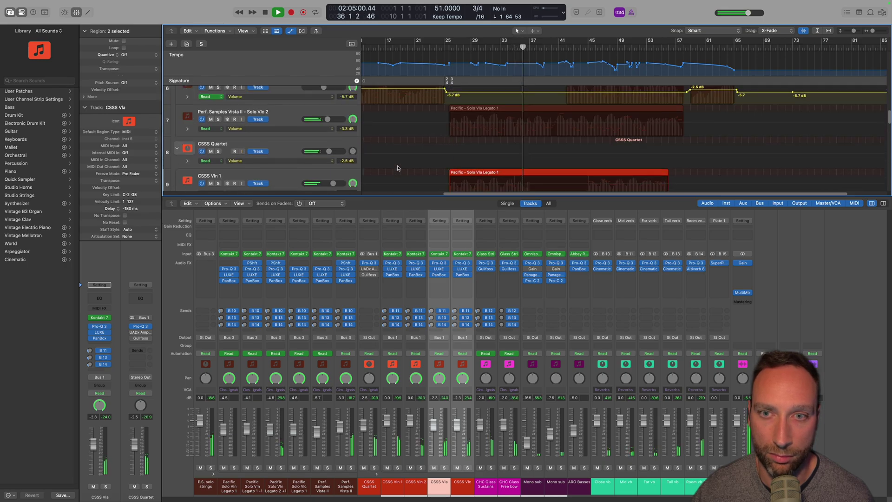
pyautogui.scroll(-8, 397, 168)
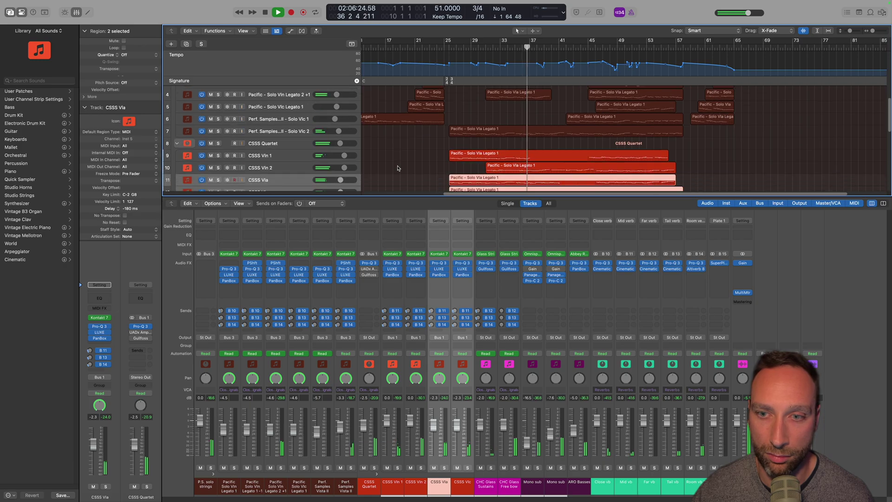
pyautogui.press('space')
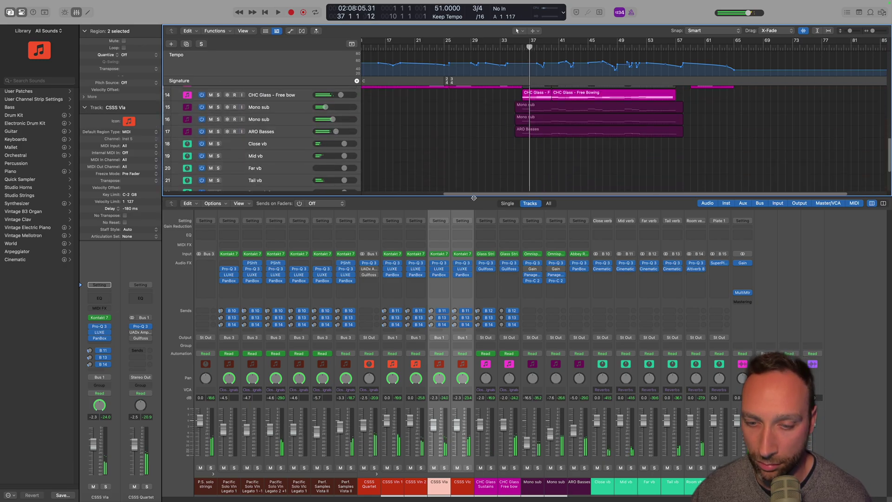
# Paste only the copied sends onto both Mono sub channel strips and the ARO Basses channel strip.
pyautogui.click(581, 361)
pyautogui.keyDown('shift'); pyautogui.click(542, 371); pyautogui.keyUp('shift')
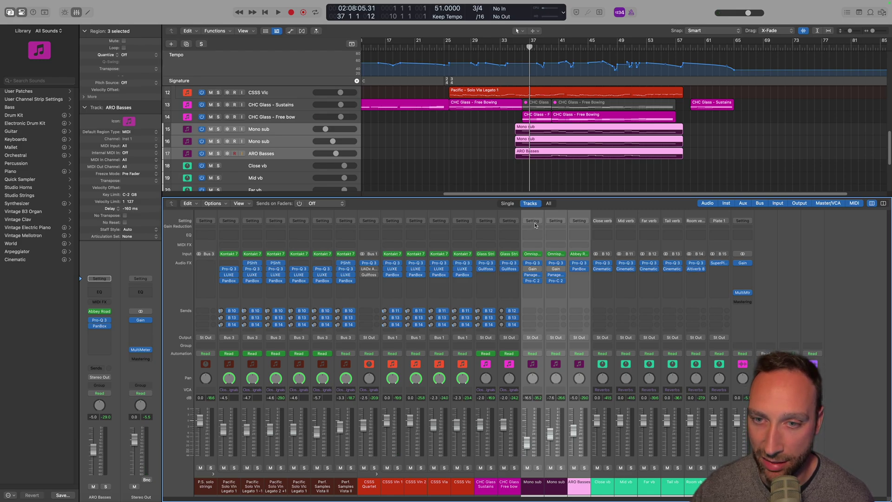
pyautogui.click(535, 222)
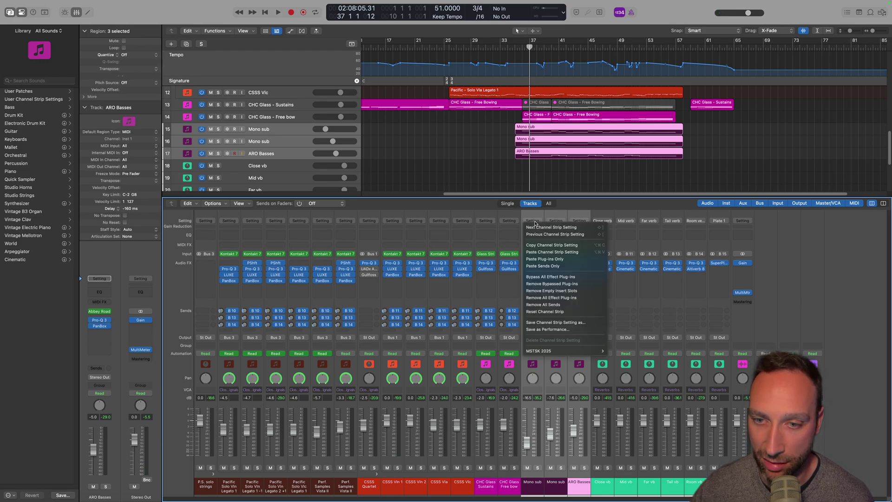
pyautogui.click(557, 267)
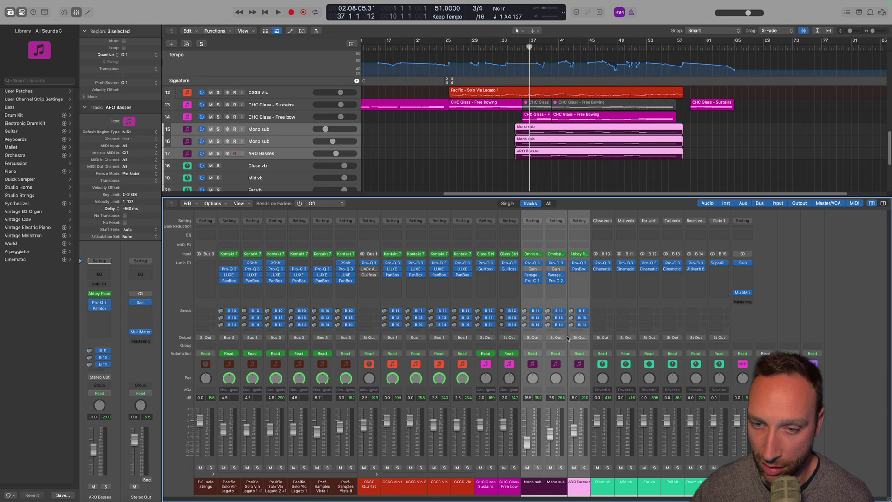
# Reroute the Bus 11 send of both Mono sub tracks and ARO Basses to Bus 12, the Far vb reverb.
pyautogui.click(538, 312)
pyautogui.moveTo(558, 368)
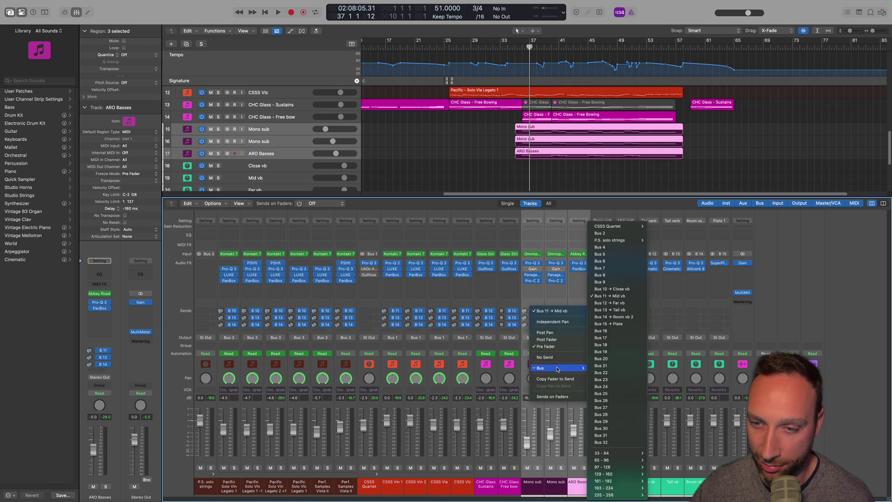
pyautogui.click(630, 303)
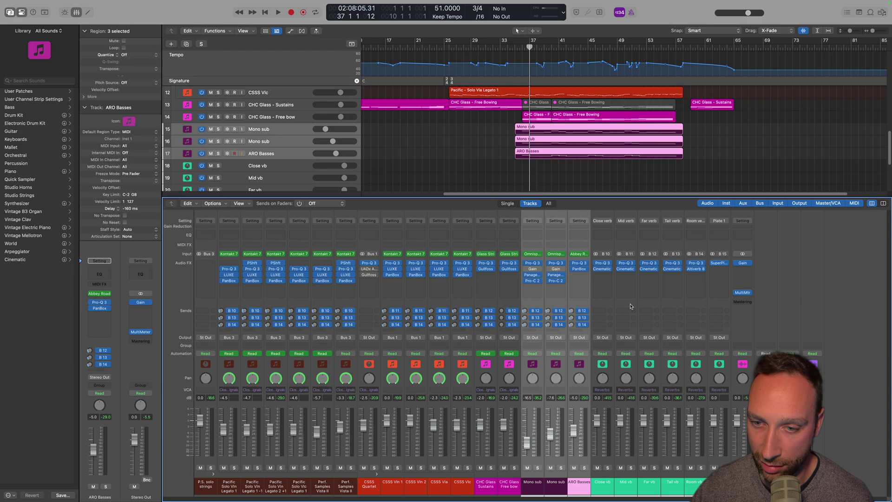
# Raise the Bus 12, 13 and 14 sends of CHC Glass - Free bow while looping it soloed over bars 36 to 45.
pyautogui.click(506, 307)
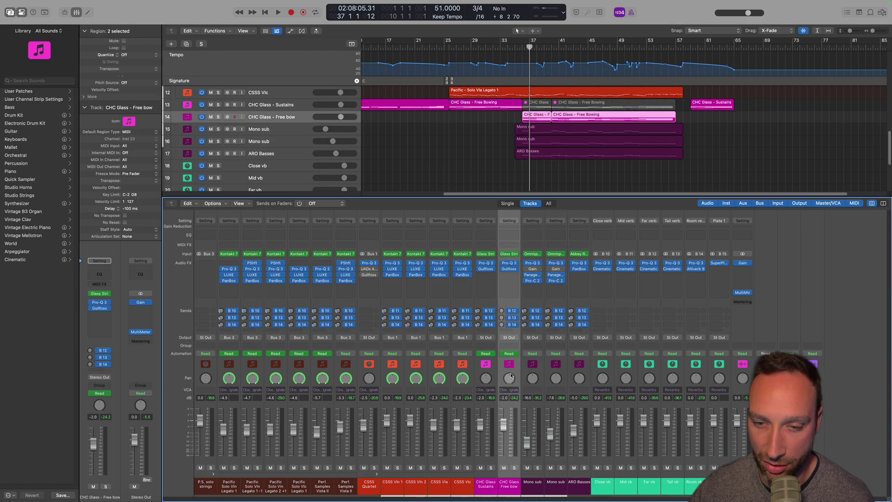
pyautogui.press(',')
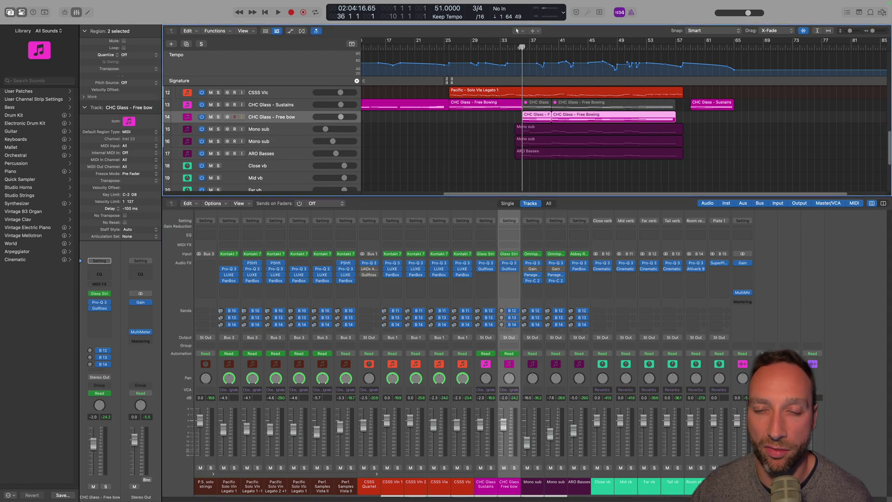
pyautogui.click(217, 118)
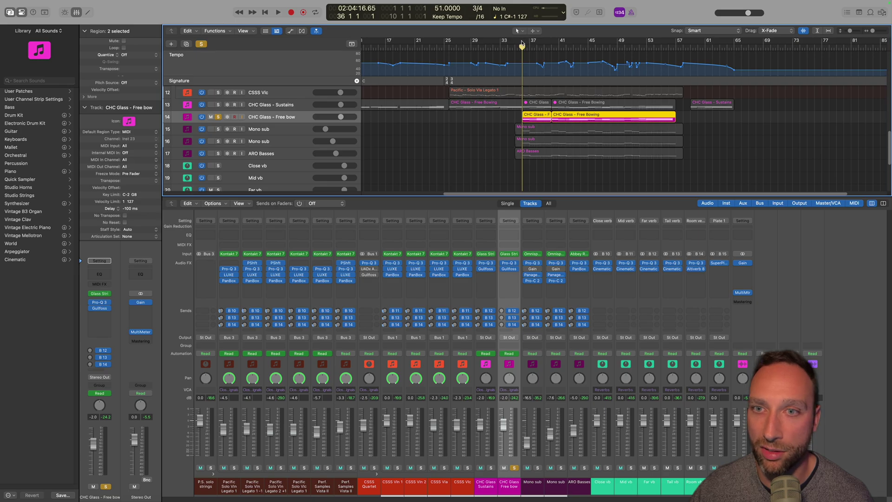
pyautogui.moveTo(521, 44); pyautogui.dragTo(581, 45)
pyautogui.press('space')
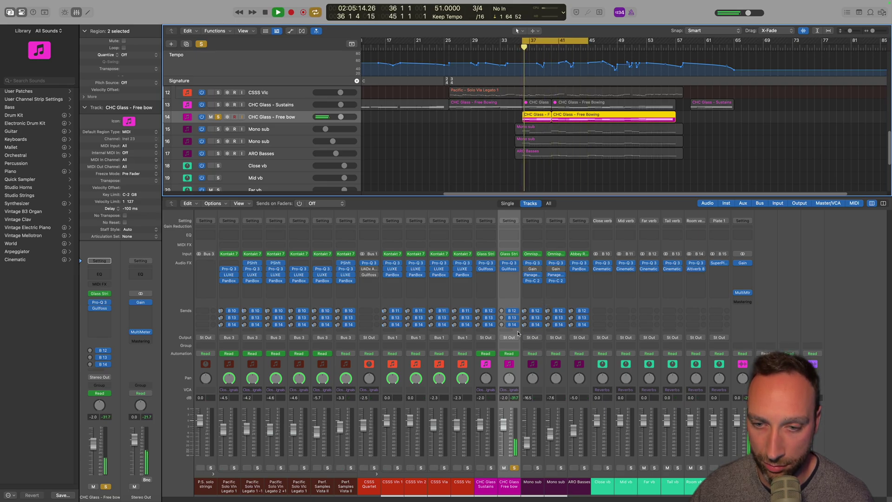
pyautogui.moveTo(502, 312); pyautogui.dragTo(501, 327)
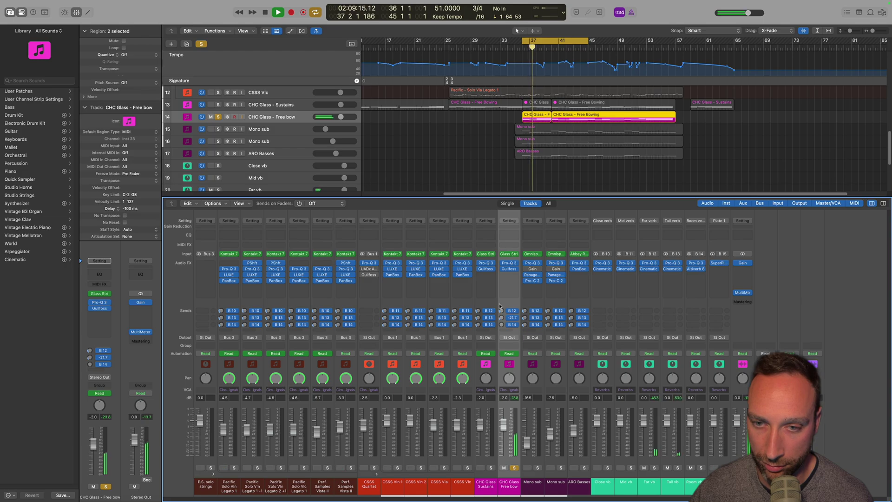
pyautogui.press('s')
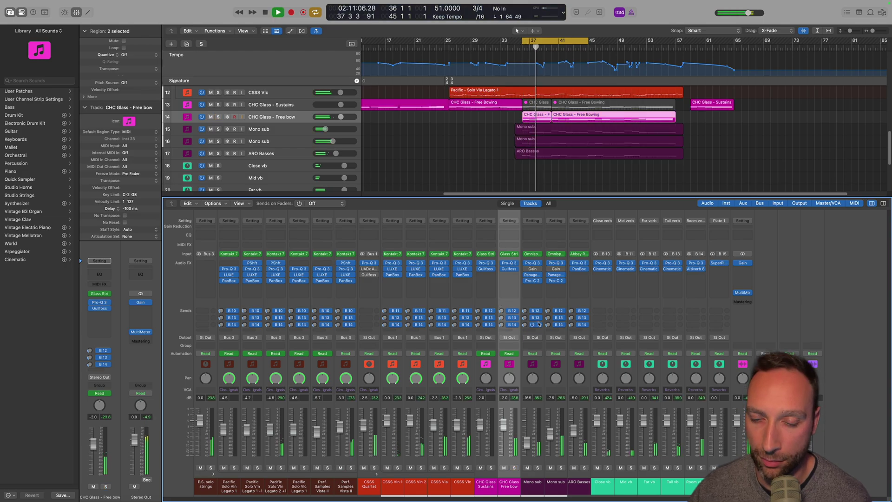
# Solo the low tracks for a check, unsolo them and lower the Mono subs to about -22.8 and -14.4 dB and ARO Basses to about -8 dB.
pyautogui.click(579, 269)
pyautogui.click(532, 275)
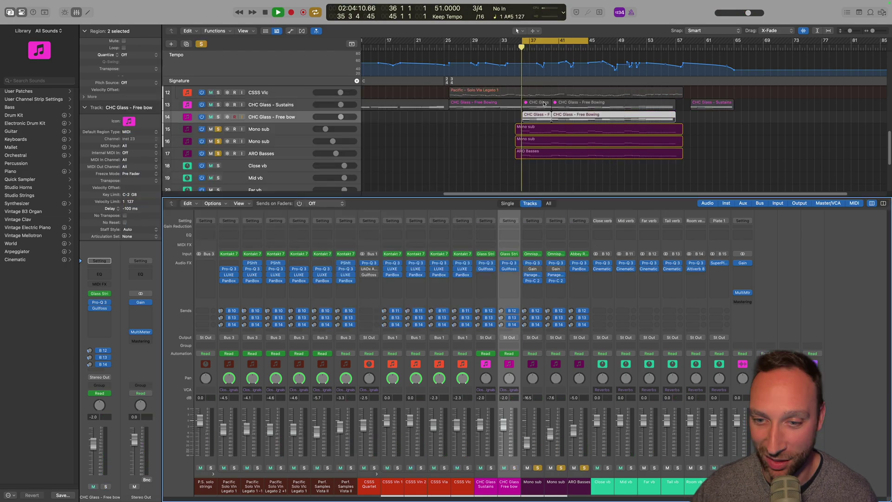
pyautogui.moveTo(544, 122); pyautogui.dragTo(557, 158)
pyautogui.press('s')
pyautogui.moveTo(574, 430); pyautogui.dragTo(575, 441)
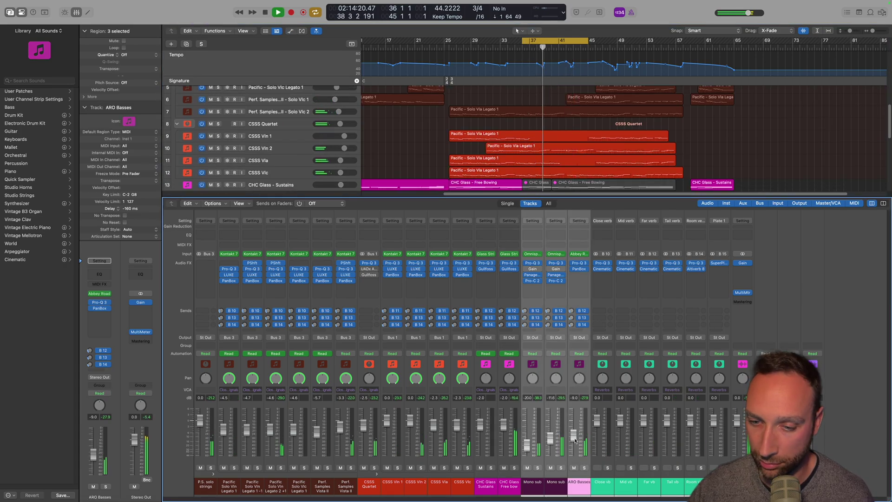
pyautogui.click(575, 440)
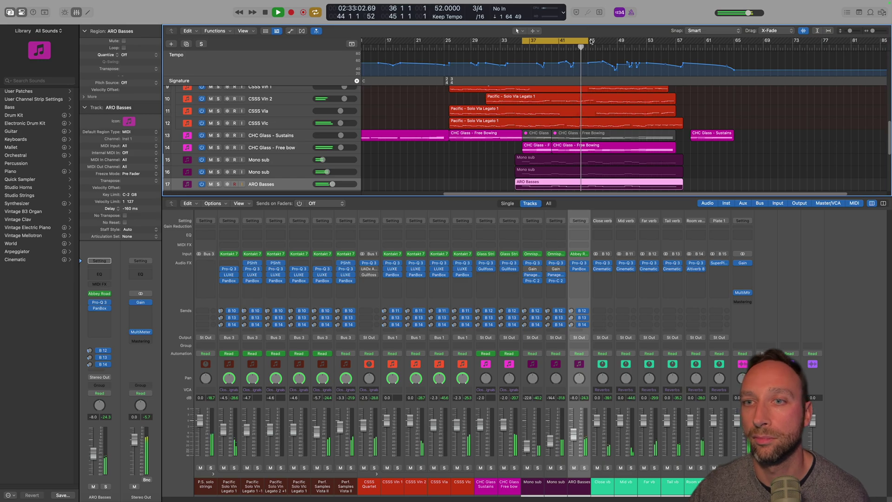
# Extend the cycle range to bar 58, listen through the full mix and stop playback with cycling off.
pyautogui.moveTo(592, 41); pyautogui.dragTo(683, 42)
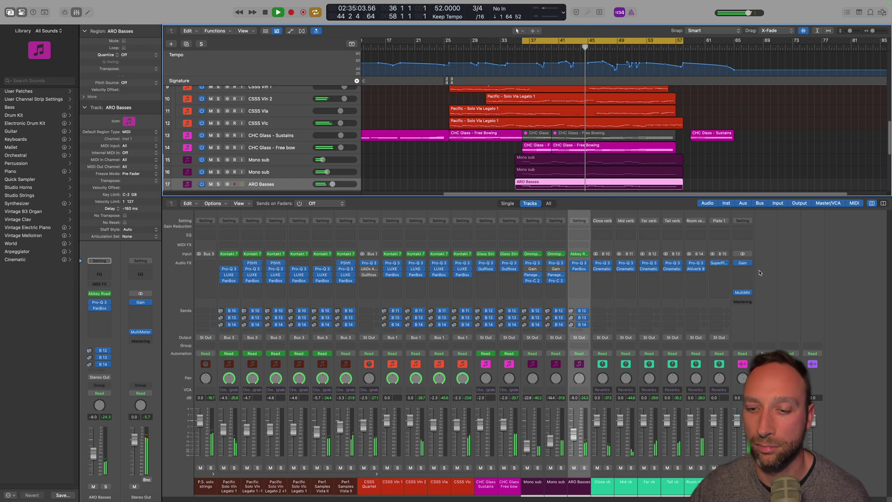
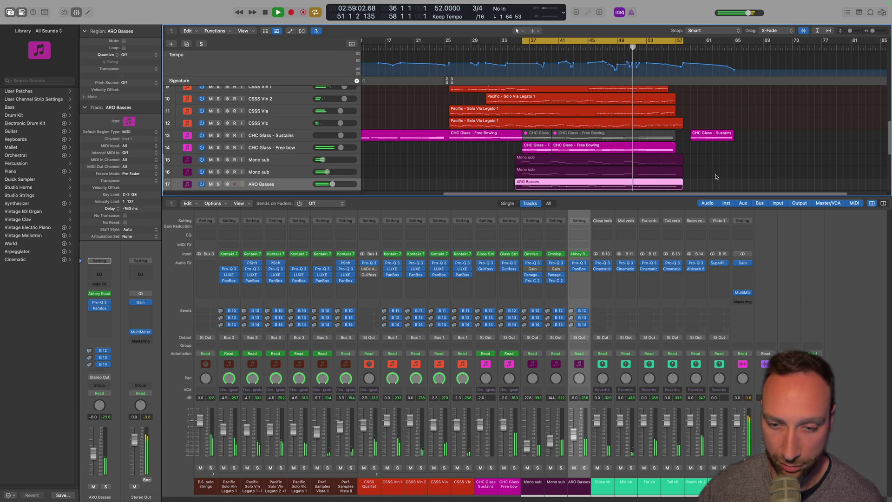
pyautogui.scroll(2, 716, 177)
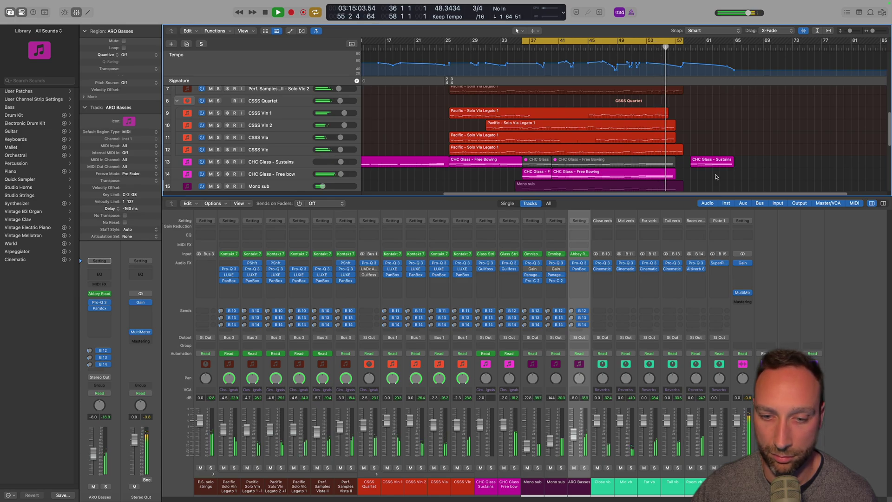
pyautogui.scroll(5, 716, 177)
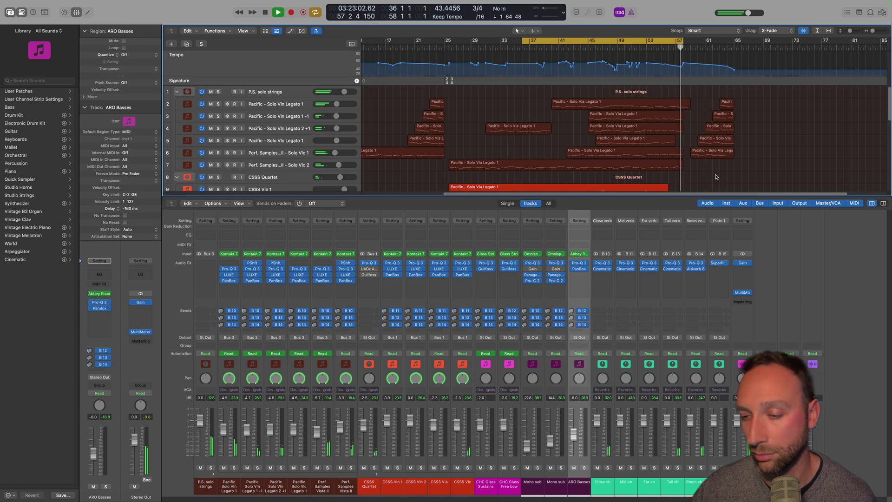
pyautogui.press('space')
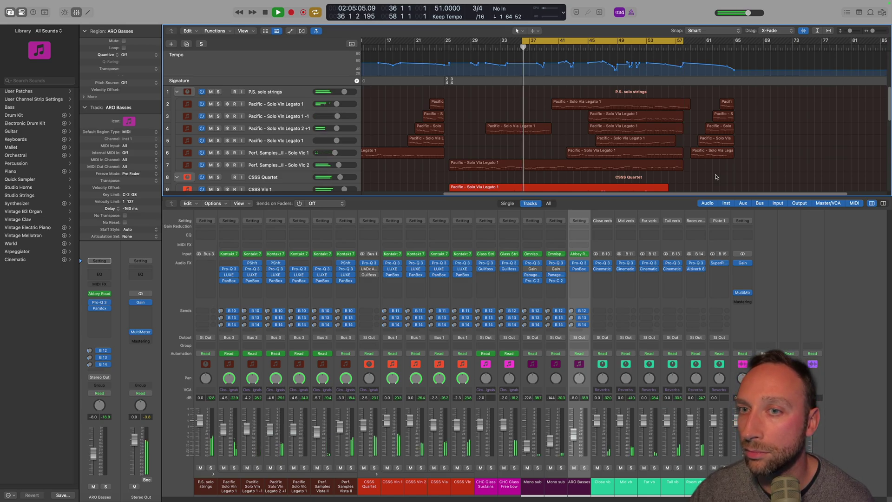
pyautogui.click(663, 43)
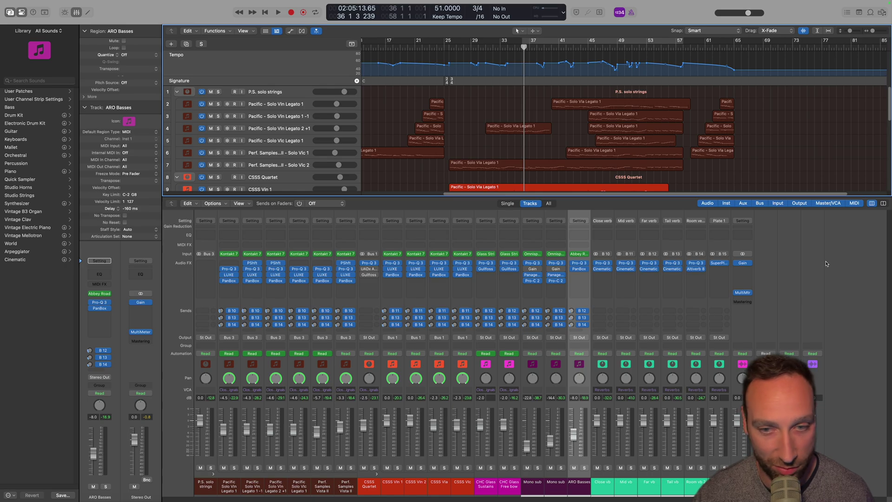
# Insert a stereo Pro-Q 3 equalizer after the Gain plug-in on the Stereo Out channel.
pyautogui.click(750, 270)
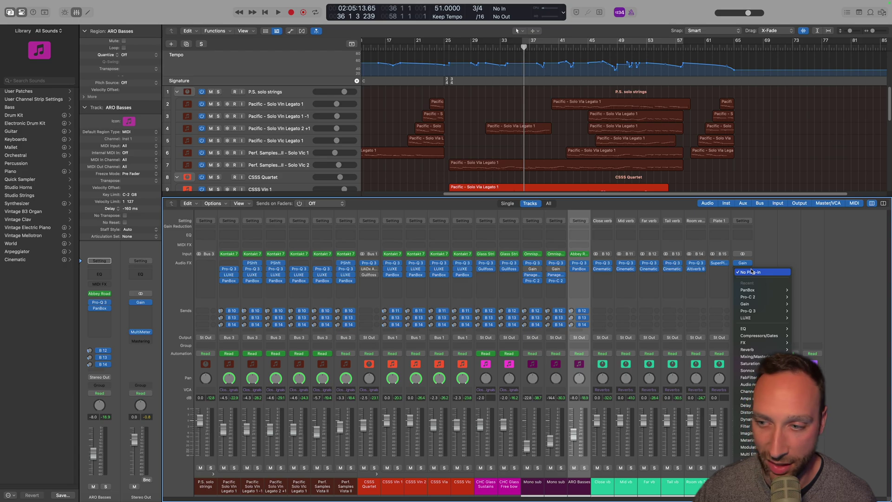
pyautogui.moveTo(748, 329)
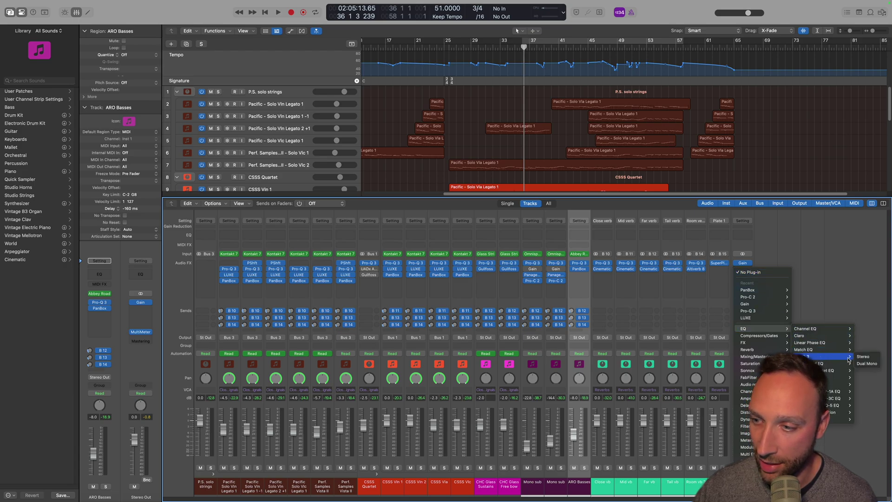
pyautogui.click(862, 356)
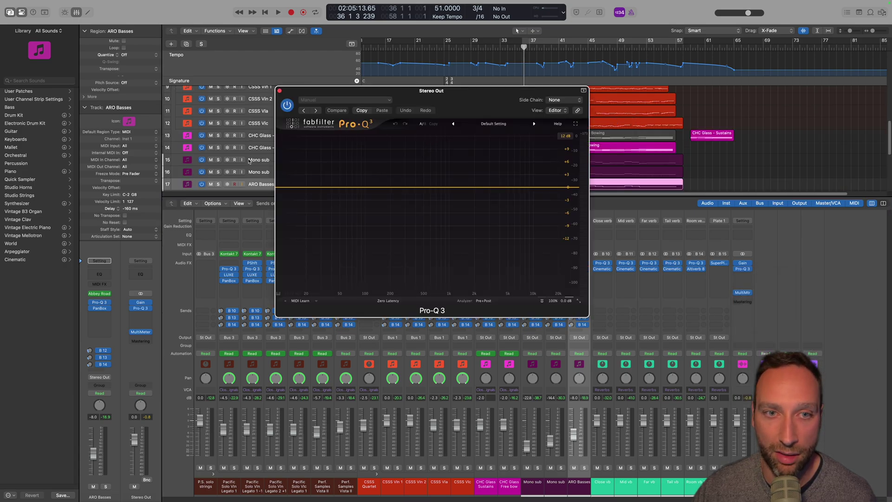
# Loop the mix and add a low cut at about 20.7 Hz with a 24 dB/oct slope to the Stereo Out Pro-Q 3.
pyautogui.click(566, 44)
pyautogui.press('space')
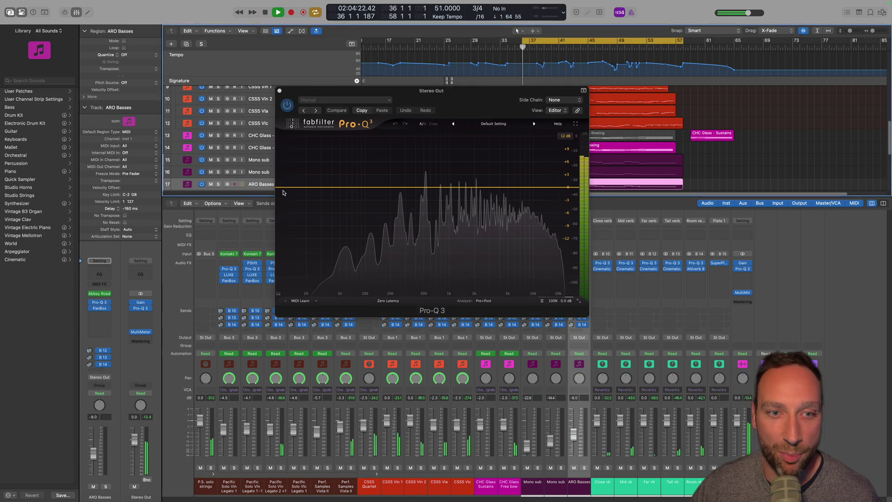
pyautogui.click(283, 189)
pyautogui.moveTo(284, 189); pyautogui.dragTo(307, 186)
pyautogui.click(307, 176)
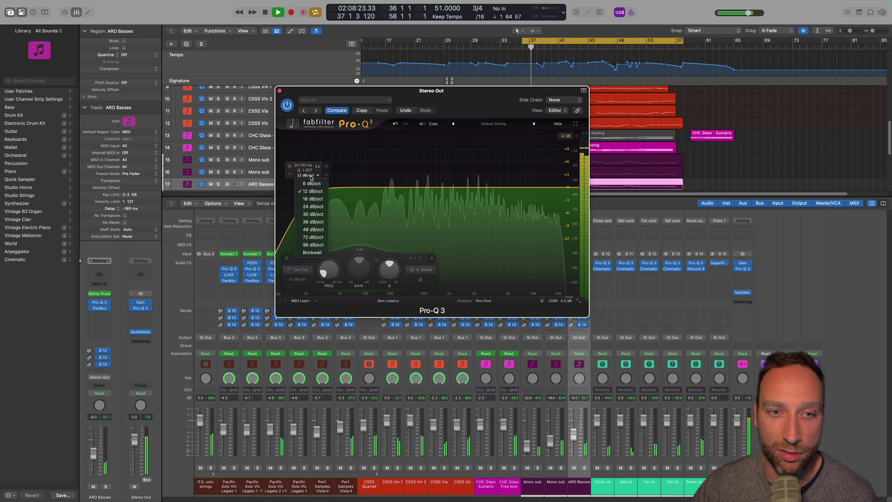
pyautogui.click(313, 206)
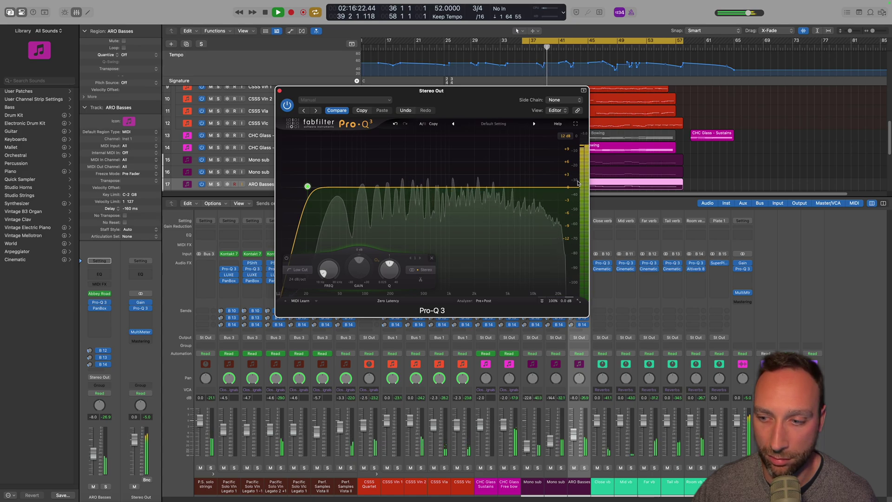
pyautogui.press('space')
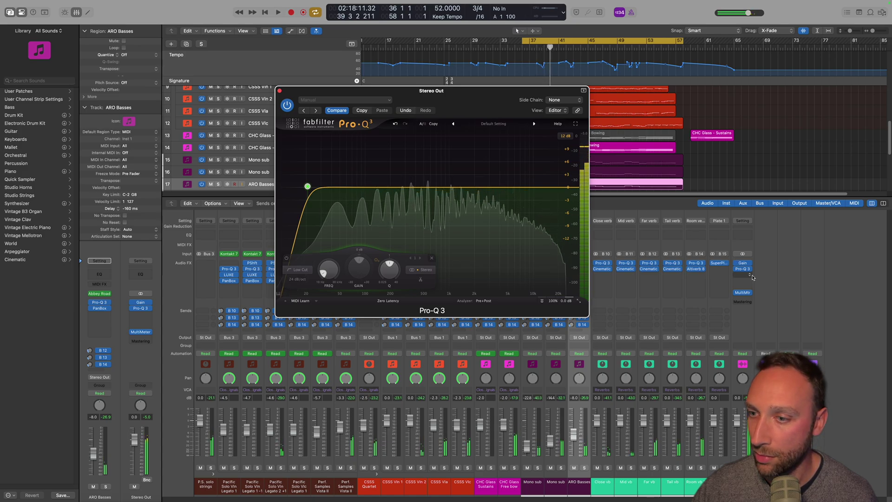
# Insert the stereo SSLComp (s) buss compressor after Pro-Q 3 on the Stereo Out channel.
pyautogui.click(742, 275)
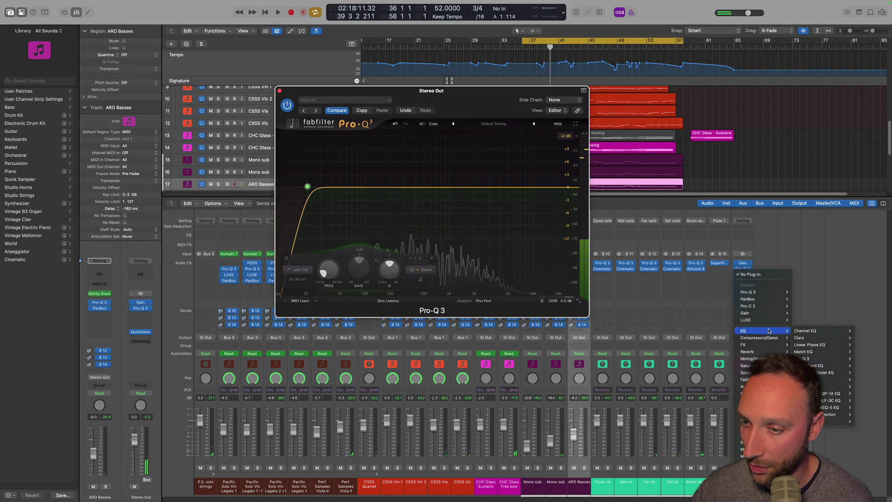
pyautogui.moveTo(786, 337)
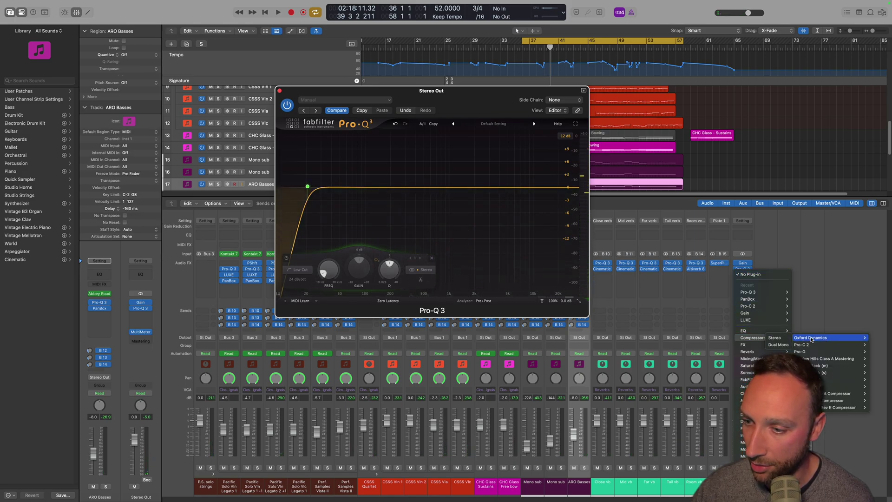
pyautogui.moveTo(836, 386)
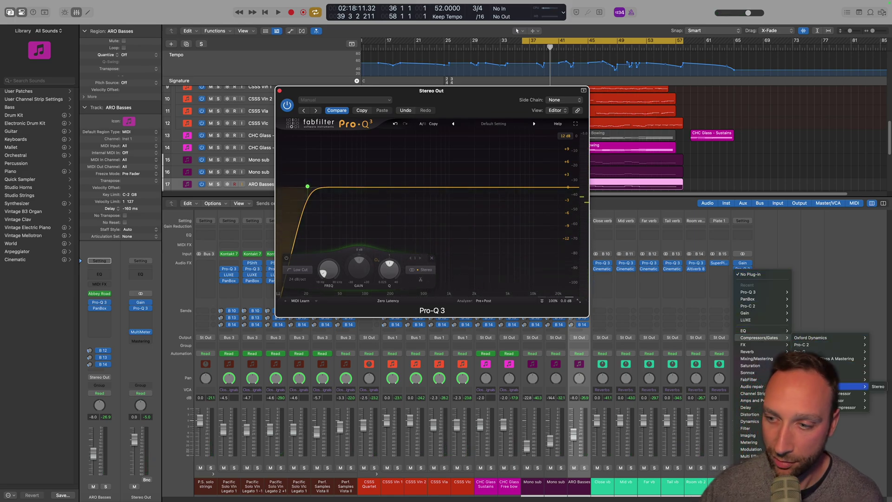
pyautogui.click(881, 385)
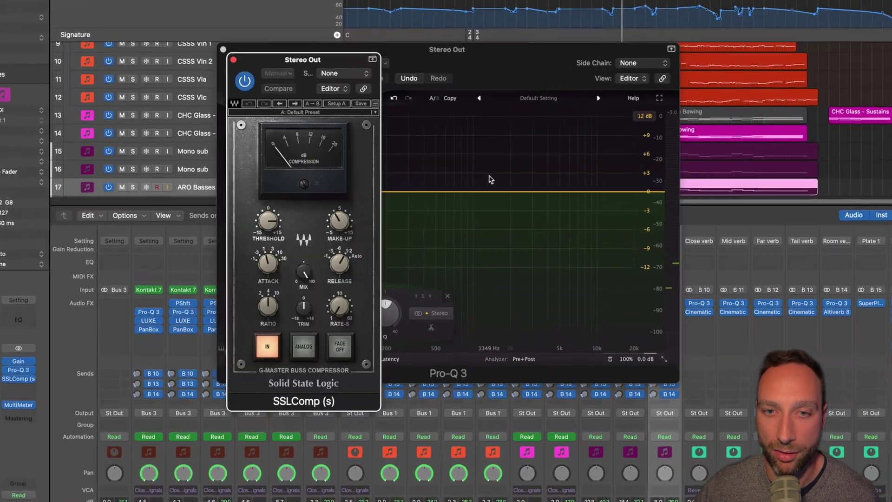
# Lower the SSLComp make-up gain to about 0 dB, then play the mix with the equalizer window moved aside to check compression.
pyautogui.moveTo(338, 224)
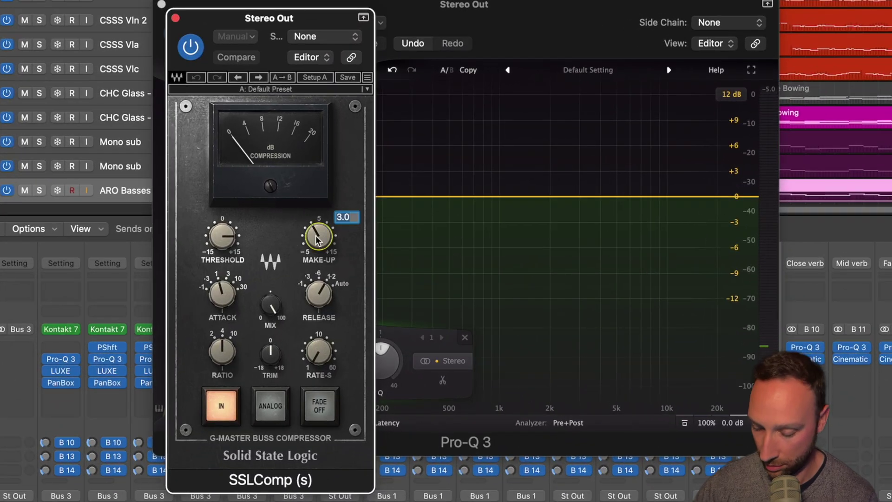
pyautogui.moveTo(316, 239); pyautogui.dragTo(319, 241)
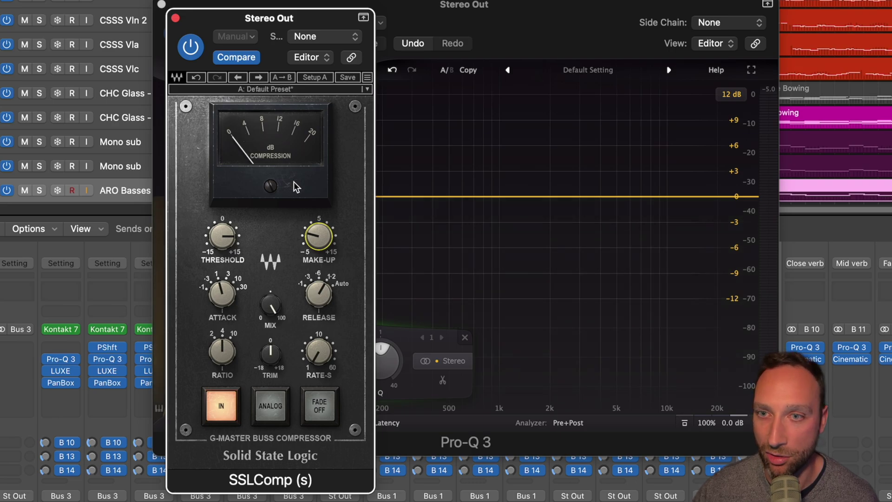
pyautogui.moveTo(615, 13); pyautogui.dragTo(220, 400)
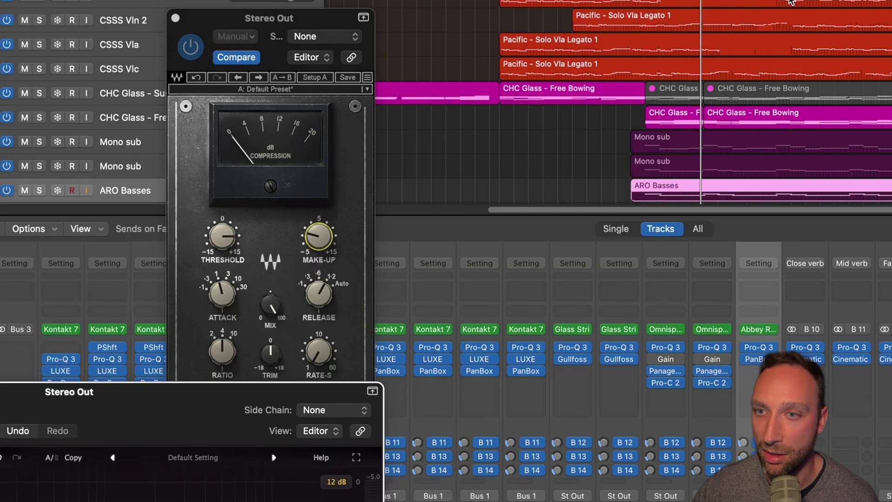
pyautogui.scroll(-4, 841, 81)
pyautogui.press('space')
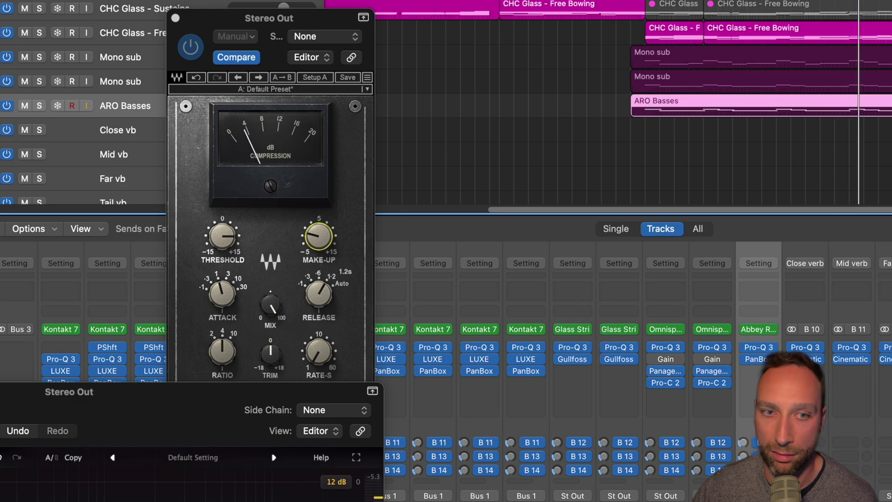
# Set the SSLComp threshold to 8.0 and its attack to 30.
pyautogui.moveTo(223, 238)
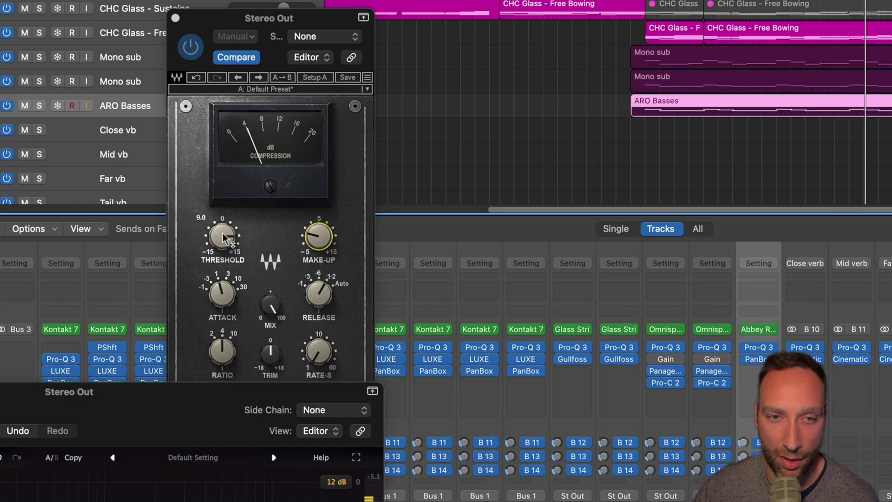
pyautogui.moveTo(224, 238); pyautogui.dragTo(222, 251)
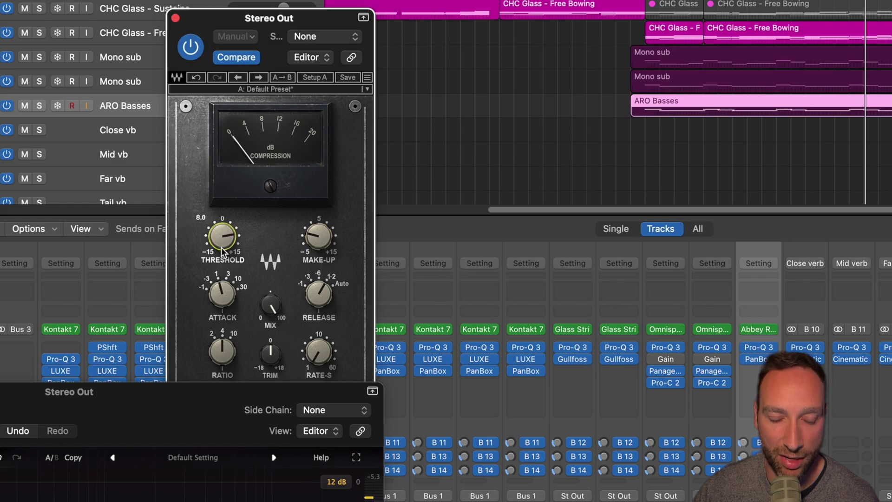
pyautogui.moveTo(222, 295); pyautogui.dragTo(200, 56)
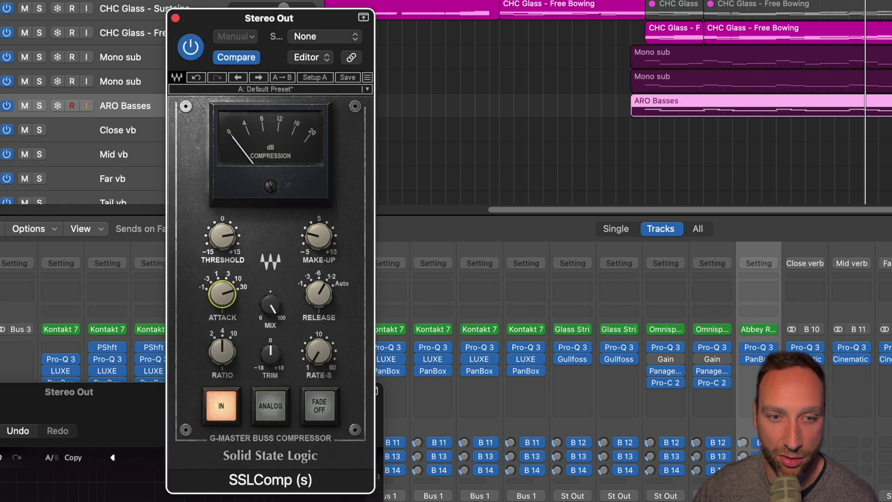
# Set the SSLComp release to .1, the ratio to 2 and the threshold to 6.0.
pyautogui.moveTo(328, 295); pyautogui.dragTo(328, 320)
pyautogui.moveTo(222, 352); pyautogui.dragTo(197, 464)
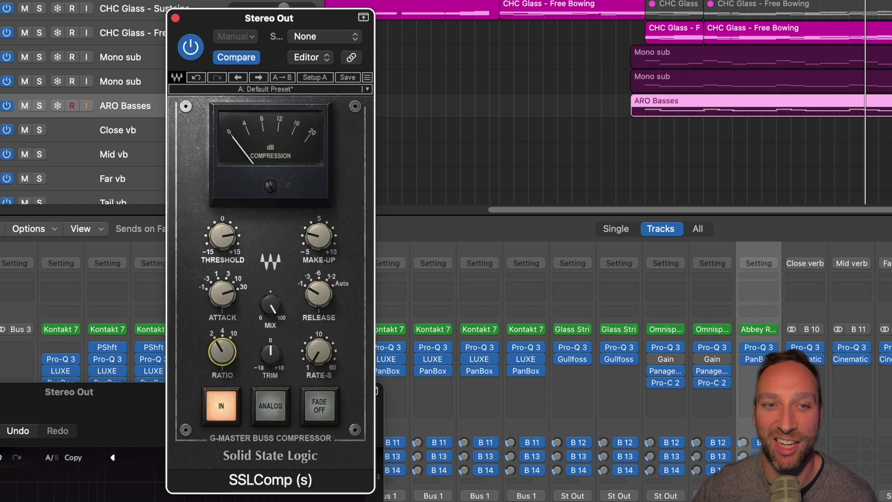
pyautogui.moveTo(226, 239); pyautogui.dragTo(196, 294)
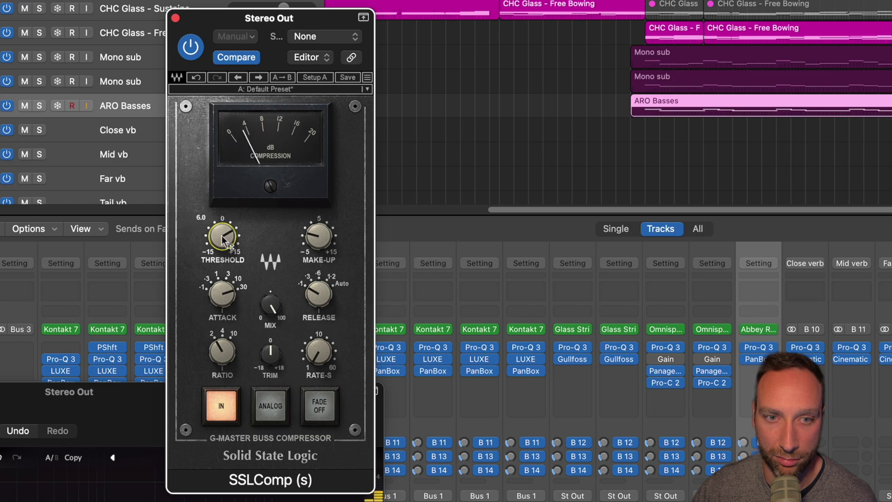
pyautogui.moveTo(223, 239); pyautogui.dragTo(223, 242)
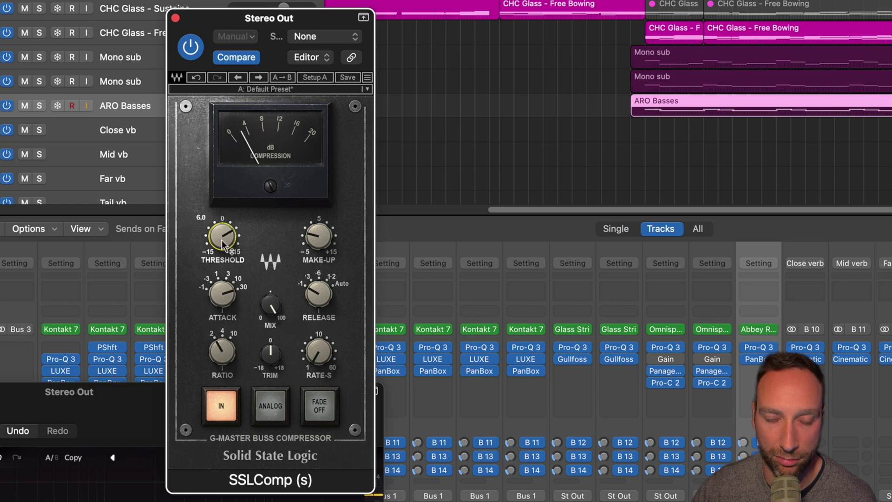
# Set the SSLComp make-up gain to 3 and compare the mix with the compressor bypassed and engaged.
pyautogui.click(321, 244)
pyautogui.write('3')
pyautogui.press('Return')
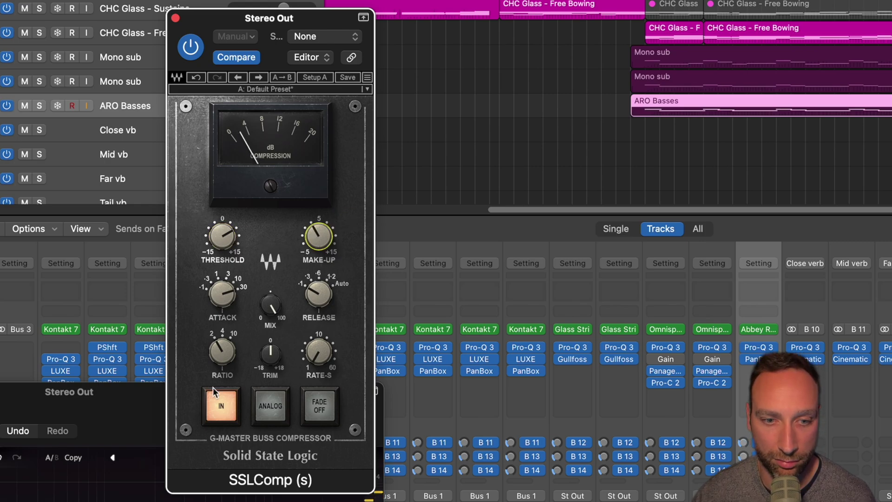
pyautogui.click(222, 413)
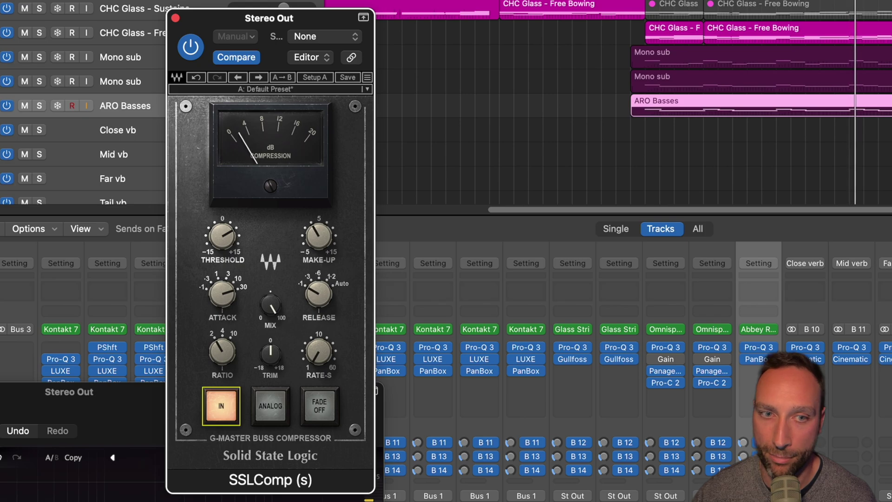
pyautogui.click(222, 243)
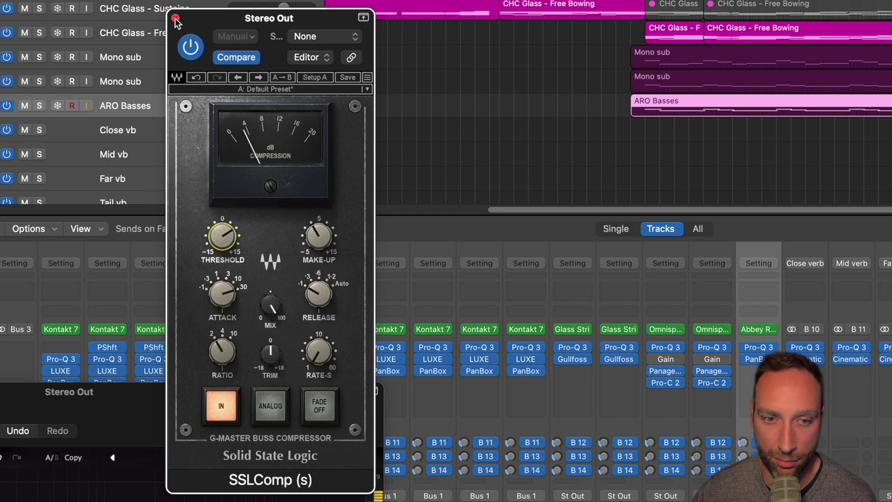
pyautogui.click(225, 405)
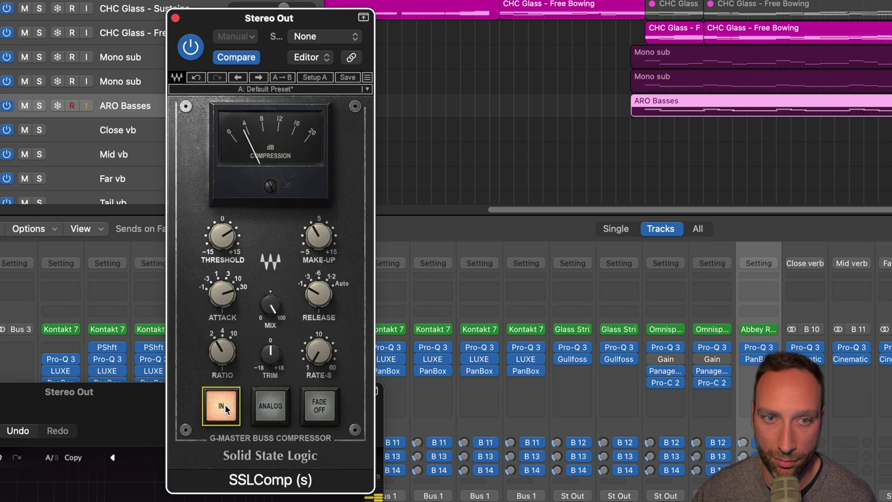
pyautogui.click(175, 18)
# Reopen the Stereo Out Pro-Q 3 and raise its low cut to about 27 Hz.
pyautogui.scroll(5, 680, 131)
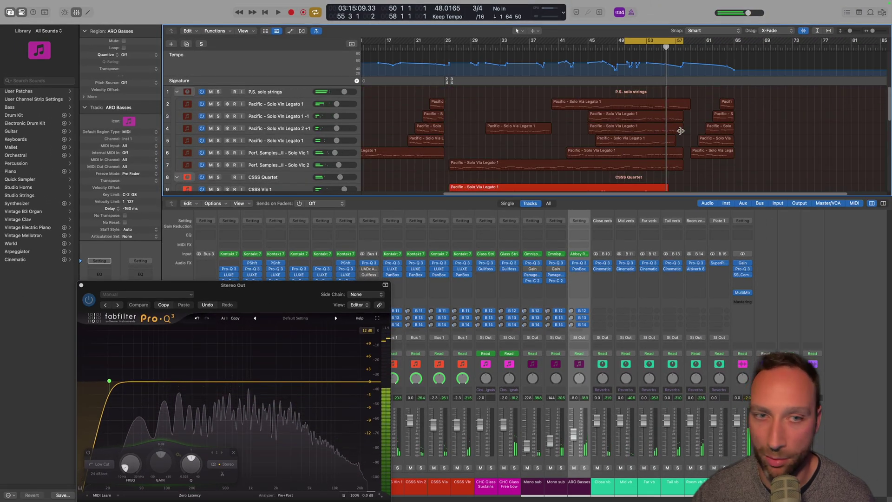
pyautogui.scroll(-3, 681, 131)
pyautogui.scroll(-5, 681, 133)
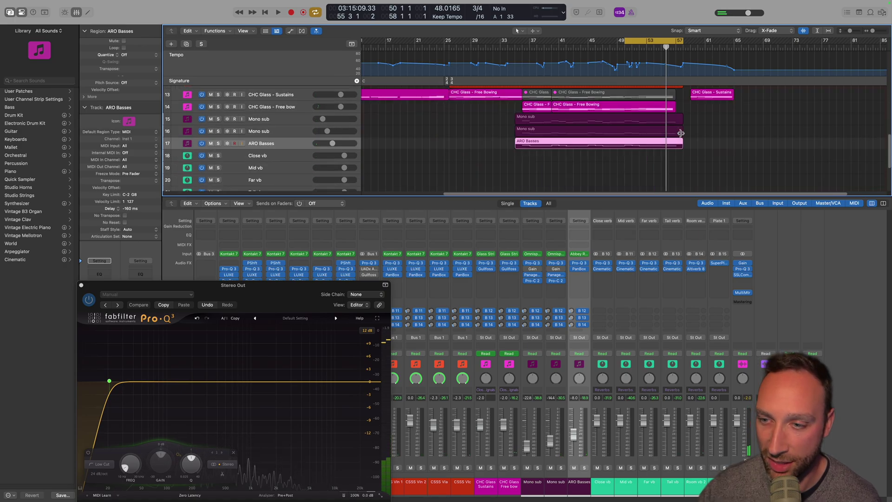
pyautogui.click(742, 269)
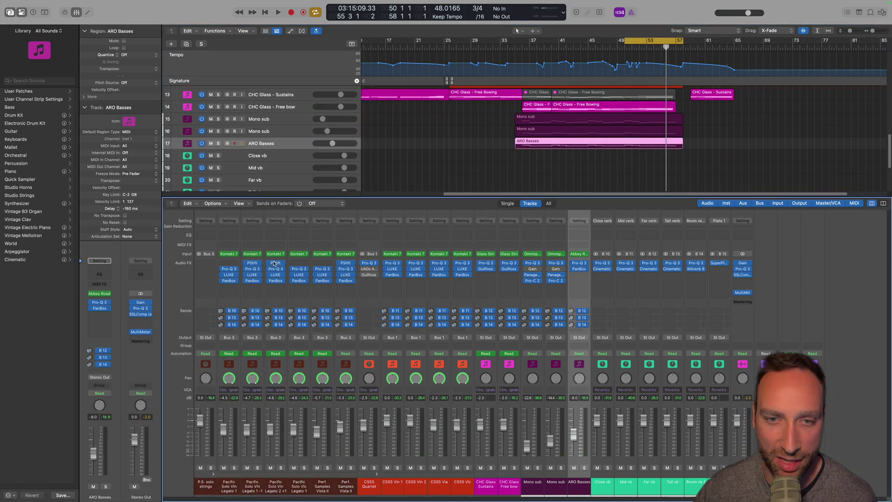
pyautogui.click(742, 269)
pyautogui.moveTo(283, 280); pyautogui.dragTo(334, 89)
pyautogui.moveTo(159, 188); pyautogui.dragTo(170, 189)
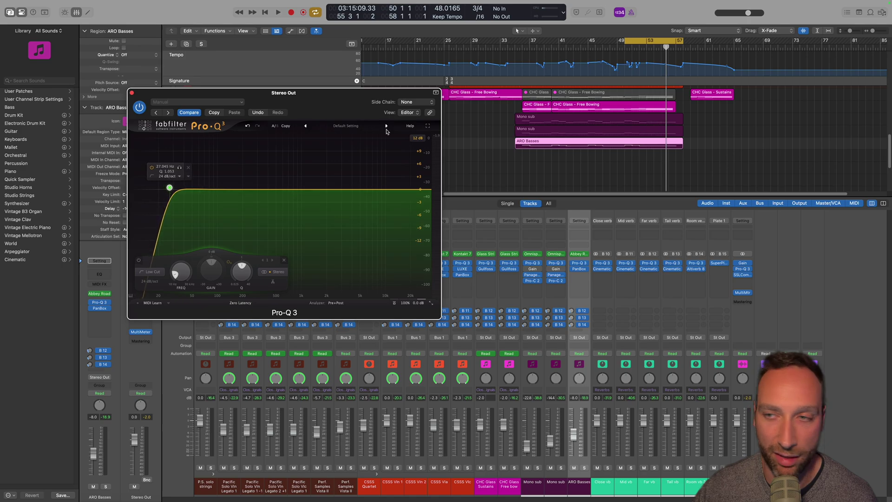
# Play the mix with the Pro-Q 3 low-cut band soloed to hear what it removes.
pyautogui.press('space')
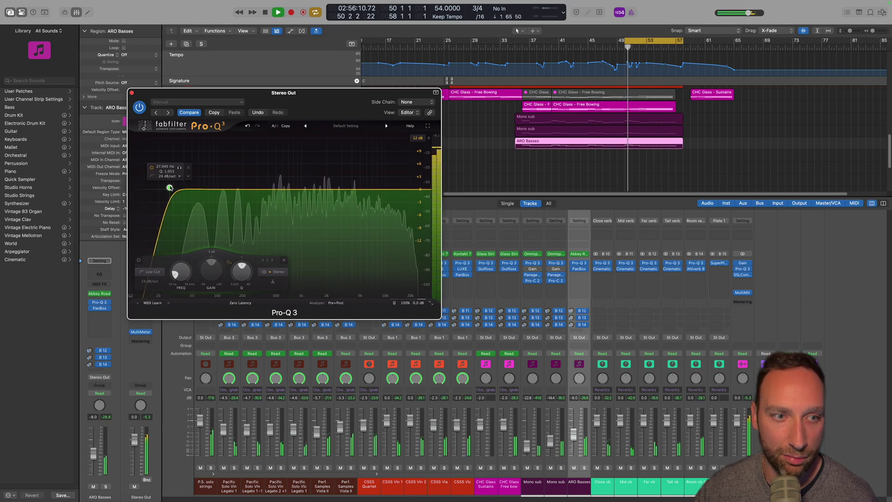
pyautogui.click(179, 168)
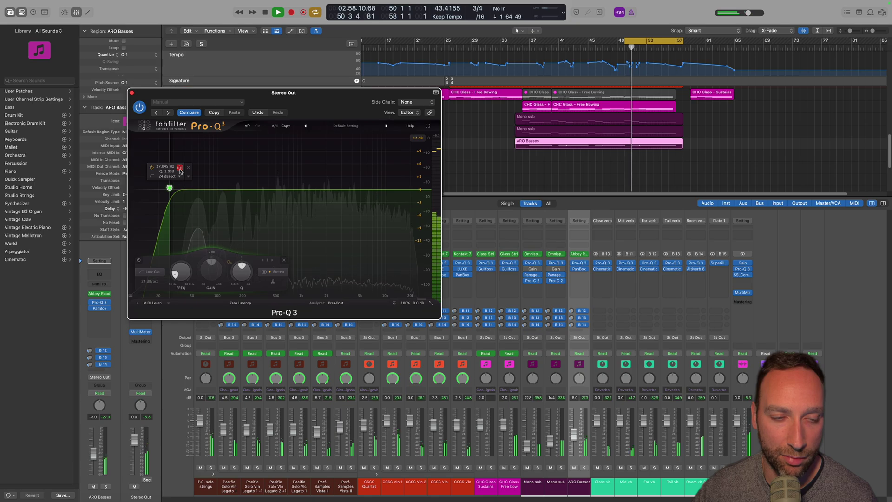
pyautogui.press('space')
pyautogui.press('super+w')
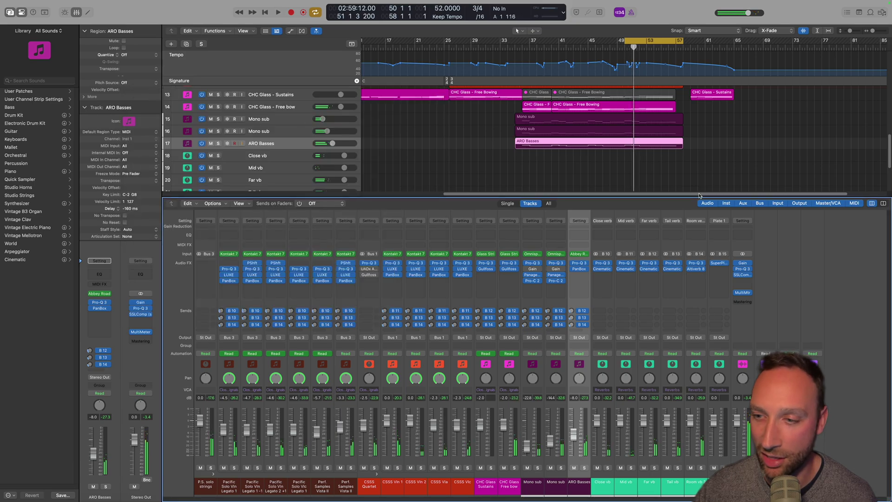
# Insert the Oxford Inflator after SSLComp on the Stereo Out channel.
pyautogui.click(743, 275)
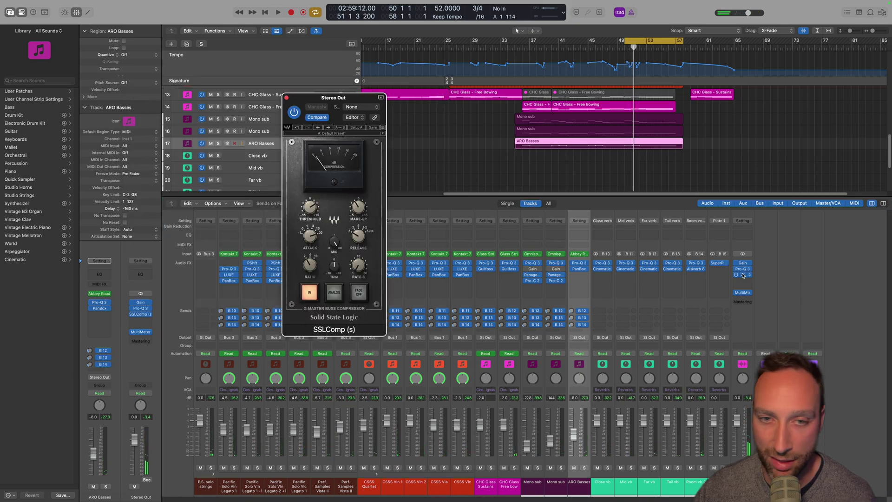
pyautogui.click(286, 97)
pyautogui.click(749, 281)
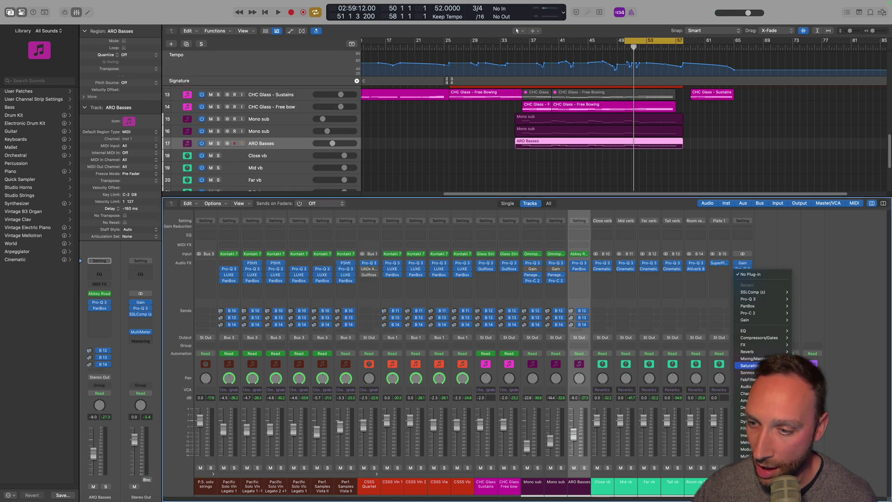
pyautogui.moveTo(753, 358)
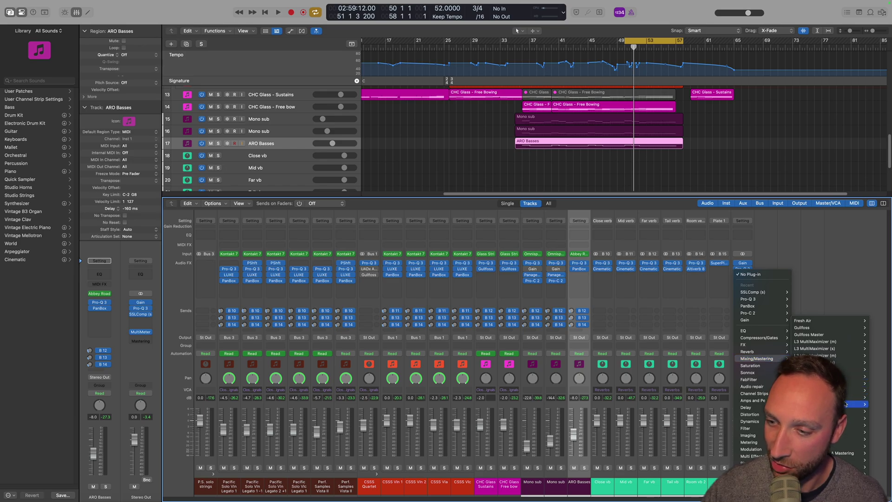
pyautogui.click(822, 404)
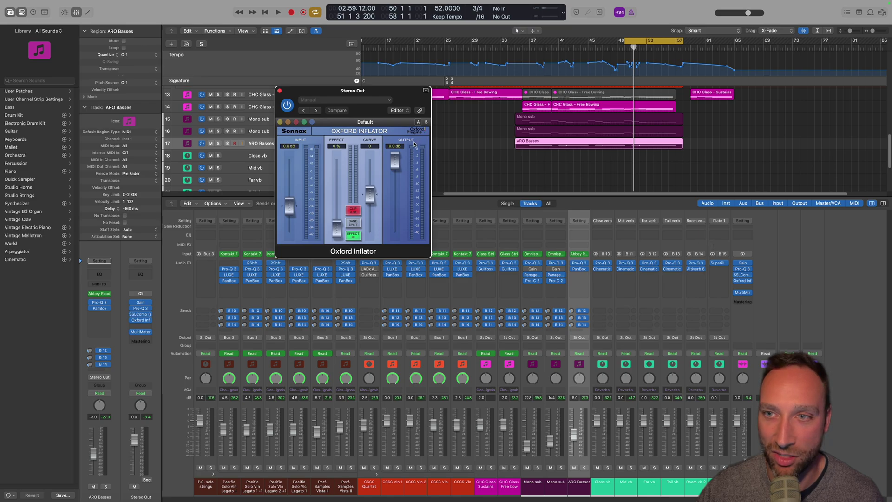
# While the mix plays, set the Oxford Inflator curve to 24.8 and its effect to 16.0 %.
pyautogui.press('space')
pyautogui.moveTo(370, 194); pyautogui.dragTo(370, 180)
pyautogui.moveTo(336, 229); pyautogui.dragTo(337, 216)
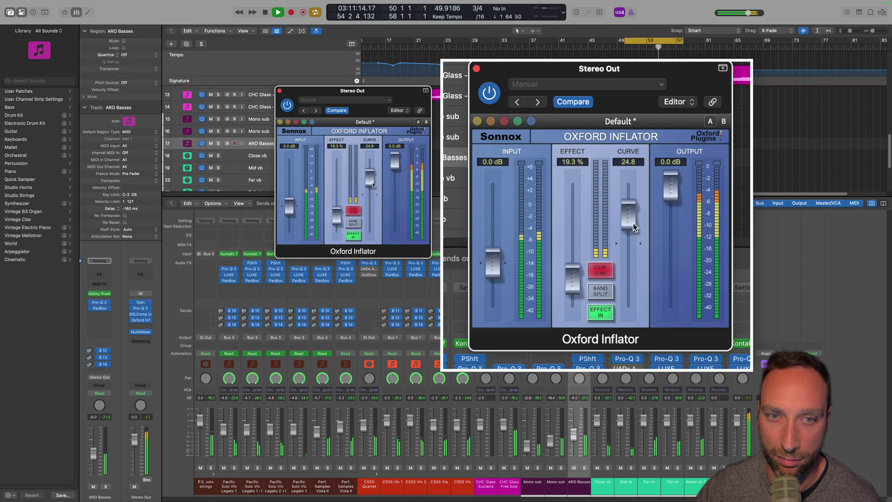
pyautogui.moveTo(572, 285); pyautogui.dragTo(573, 289)
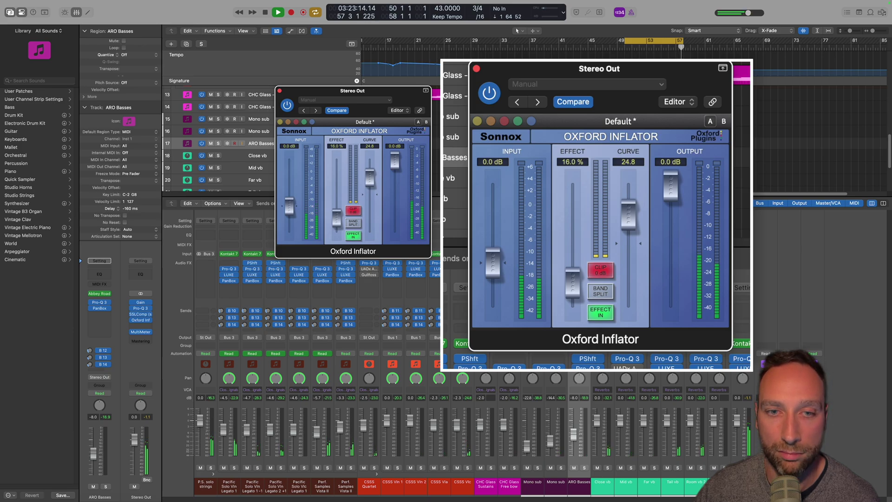
pyautogui.press('space')
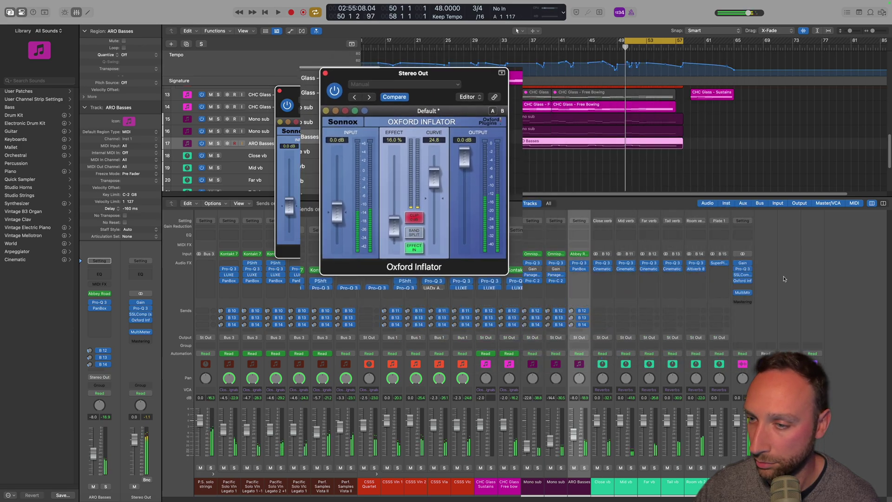
# Insert the UADx Manley Massive Passive EQ between Pro-Q 3 and SSLComp on the Stereo Out channel.
pyautogui.click(749, 287)
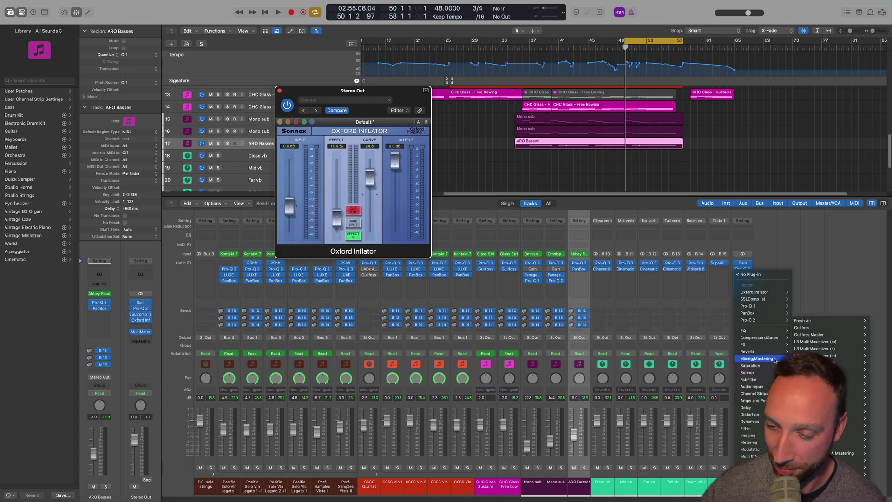
pyautogui.click(752, 273)
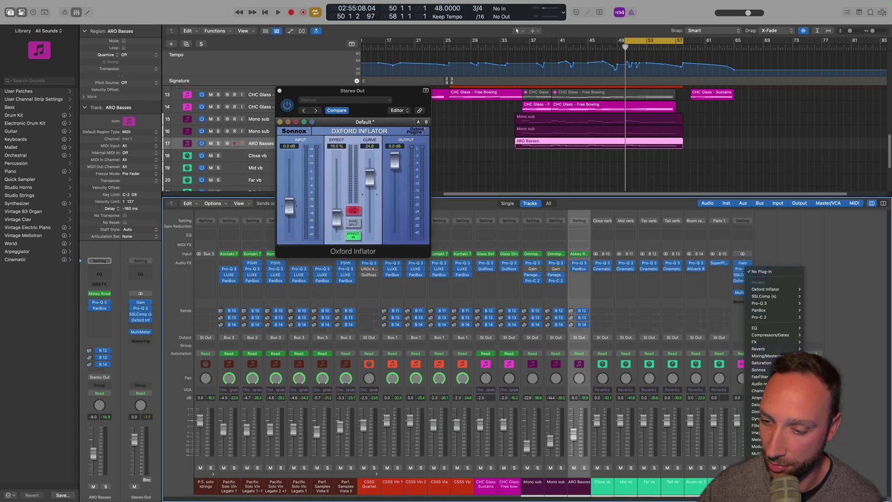
pyautogui.click(753, 272)
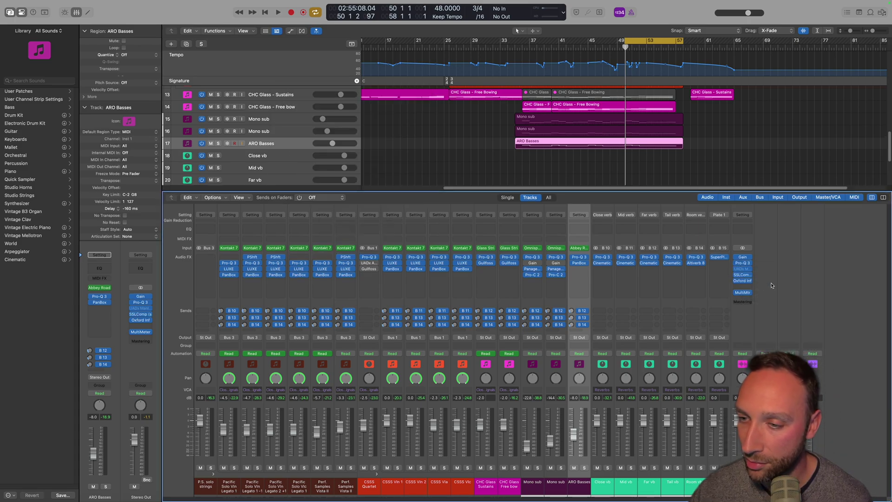
pyautogui.click(747, 271)
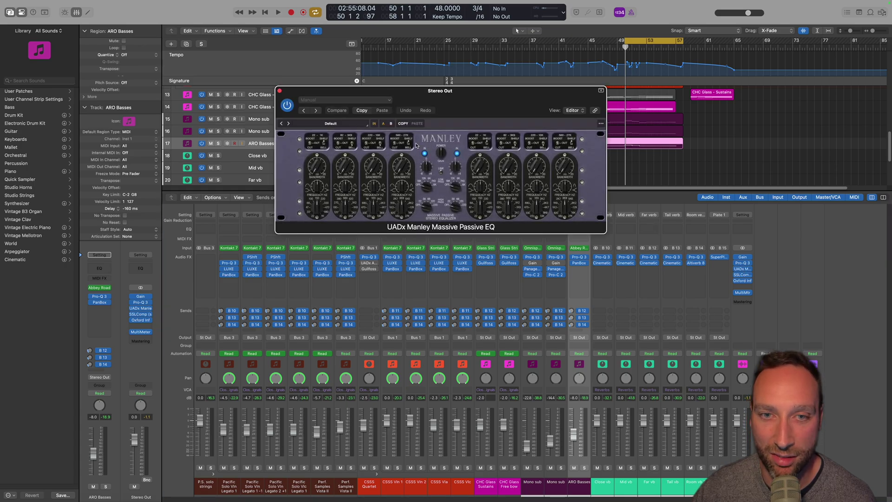
# Set the Massive Passive's 560–27K shelf band to boost at 12K and raise its gain.
pyautogui.moveTo(398, 203); pyautogui.dragTo(399, 198)
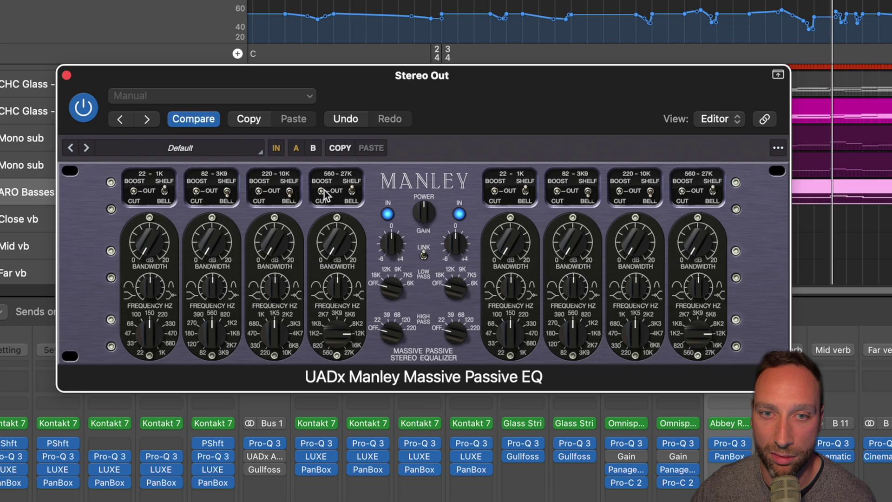
pyautogui.moveTo(325, 195); pyautogui.dragTo(325, 147)
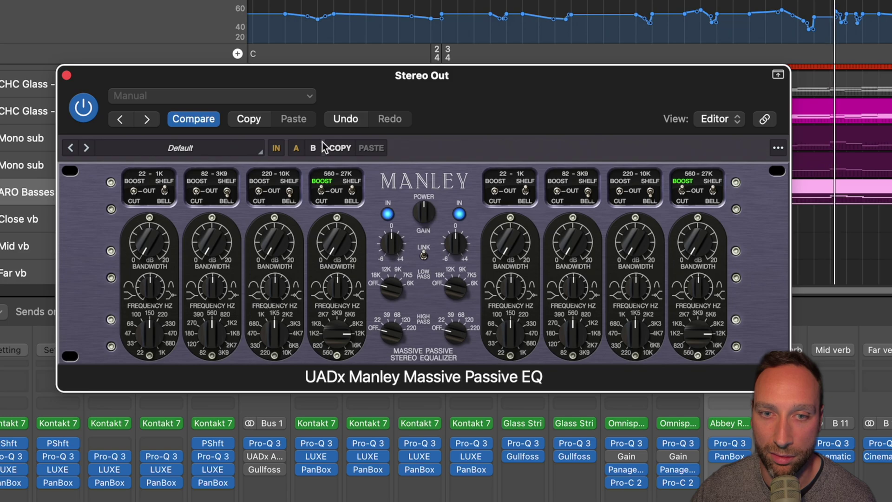
pyautogui.moveTo(338, 244); pyautogui.dragTo(274, 208)
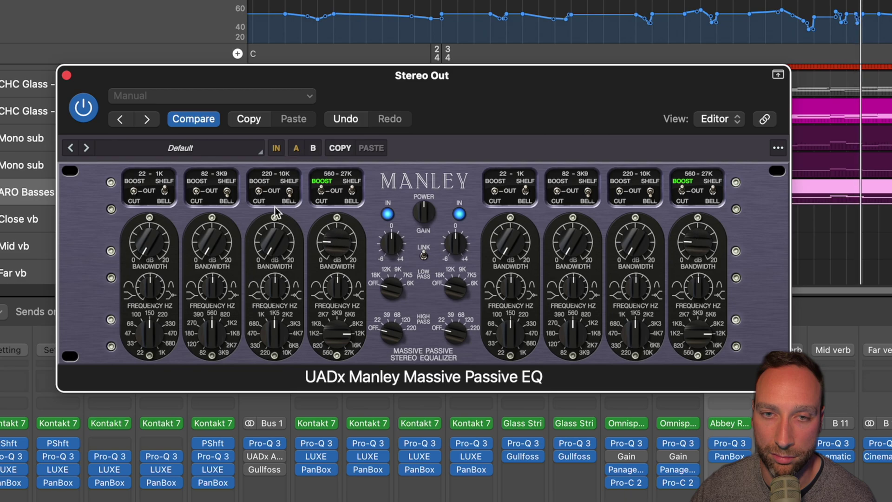
# Compare the mix with the Massive Passive off and on, then lower the 560–27K band's bandwidth and raise its gain and frequency.
pyautogui.click(420, 214)
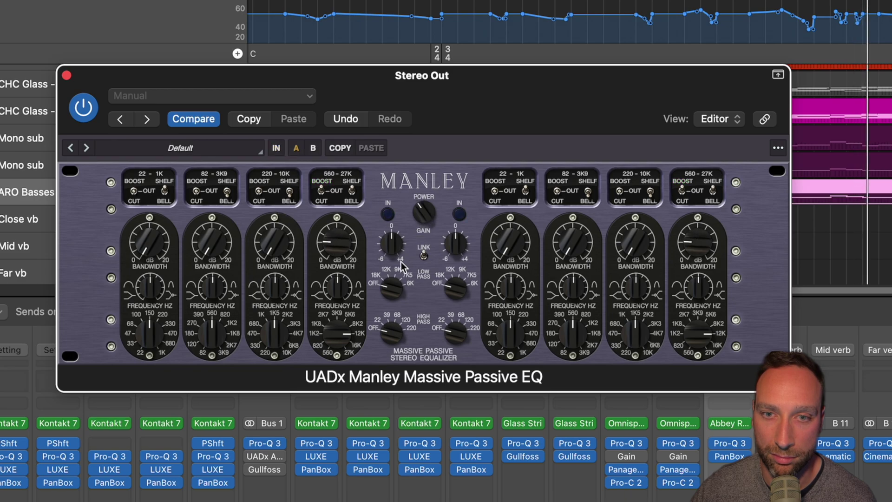
pyautogui.click(409, 214)
pyautogui.moveTo(329, 285); pyautogui.dragTo(322, 311)
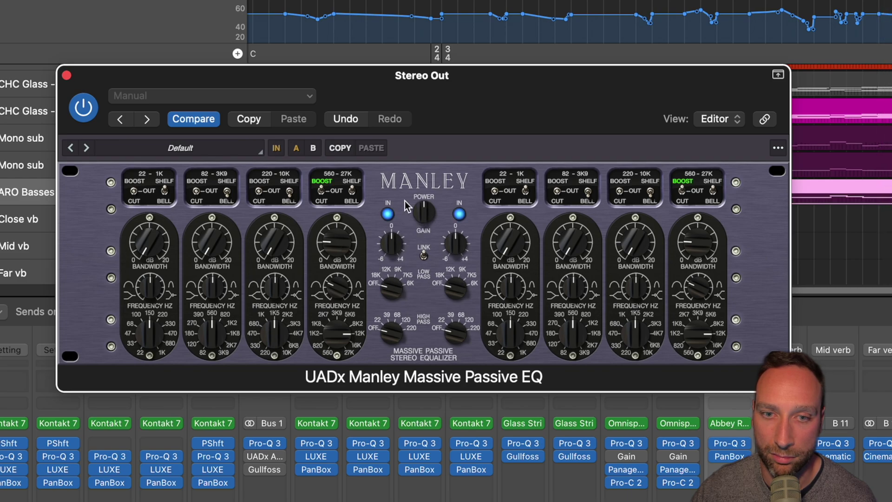
pyautogui.moveTo(347, 245)
pyautogui.mouseDown()
pyautogui.moveTo(361, 132)
pyautogui.moveTo(349, 236)
pyautogui.mouseUp()
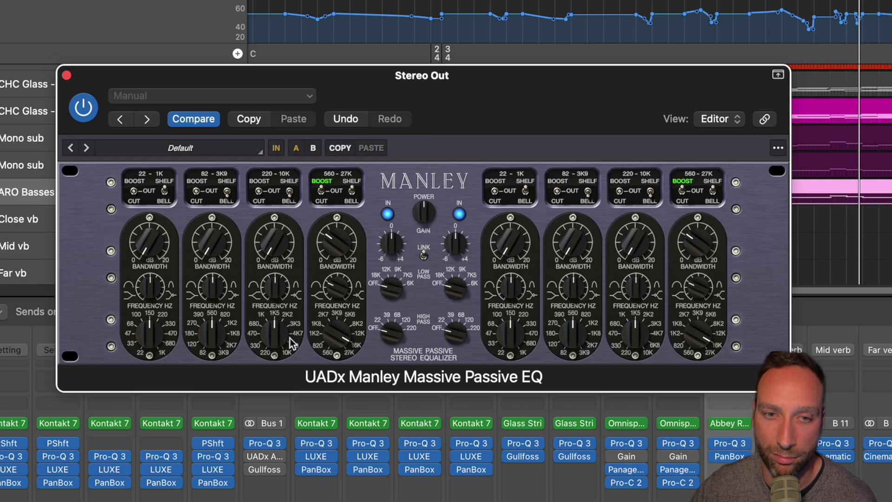
# Sweep the Massive Passive's 220–10K band as a boost at a lower frequency, then switch it to a gentle cut with higher bandwidth.
pyautogui.moveTo(295, 353); pyautogui.dragTo(269, 251)
pyautogui.moveTo(261, 203); pyautogui.dragTo(262, 181)
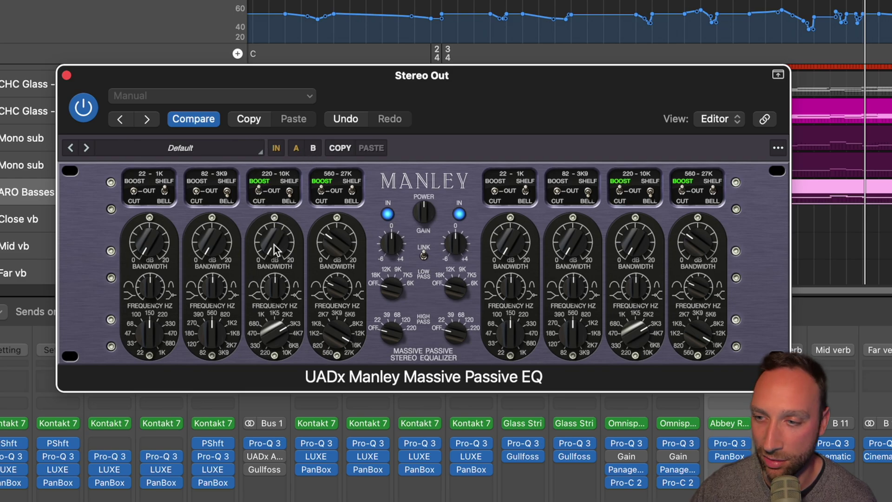
pyautogui.moveTo(274, 249); pyautogui.dragTo(277, 145)
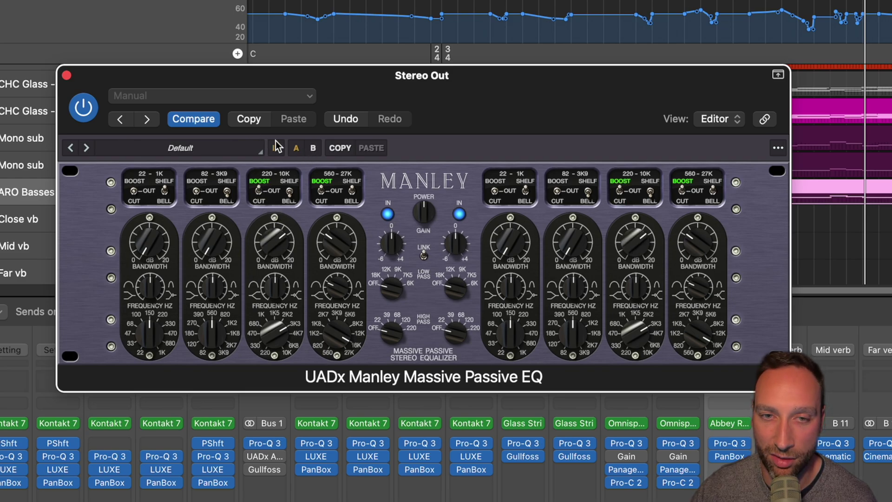
pyautogui.click(275, 142)
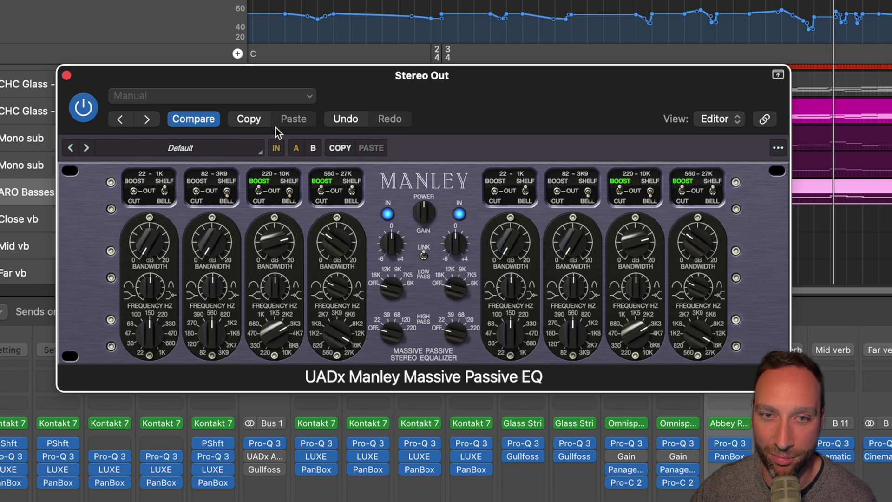
pyautogui.click(261, 192)
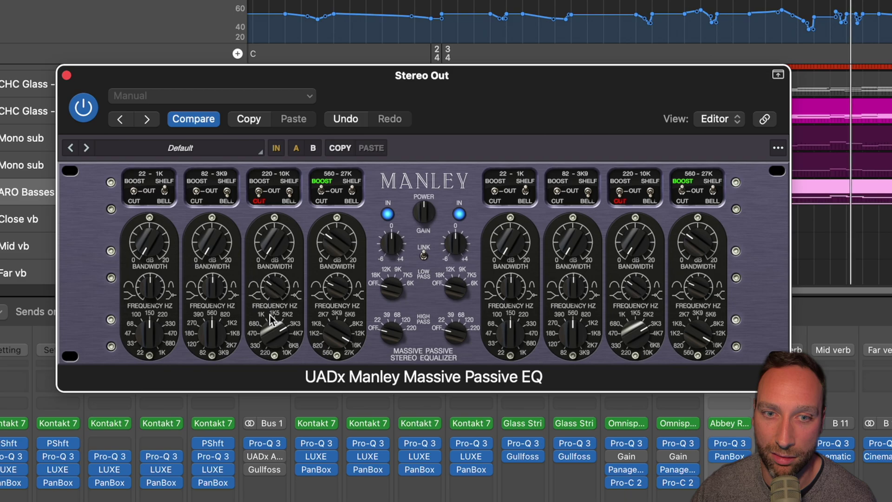
pyautogui.moveTo(273, 254); pyautogui.dragTo(270, 220)
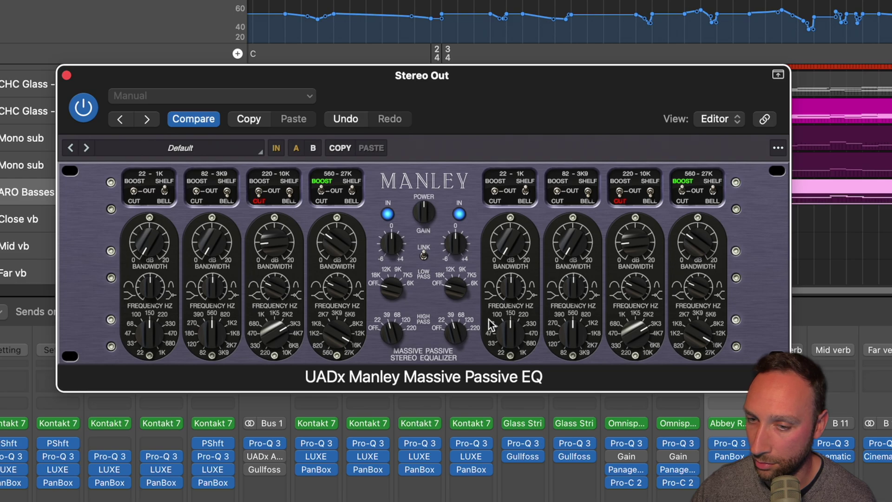
# Compare the mix with the Massive Passive powered off and on, then close its window.
pyautogui.click(276, 148)
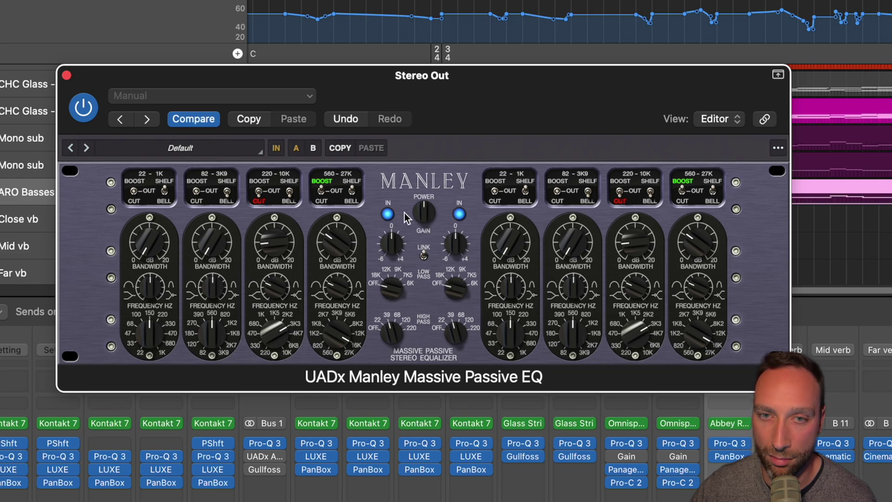
pyautogui.click(387, 214)
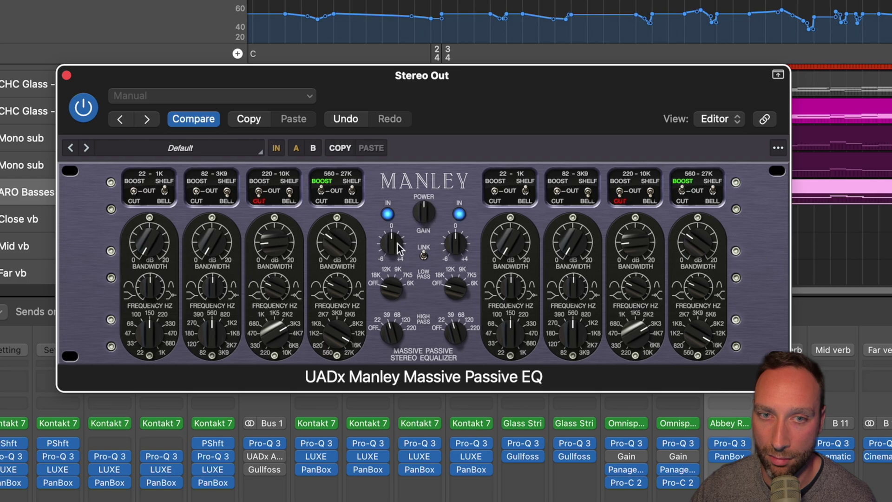
pyautogui.click(432, 210)
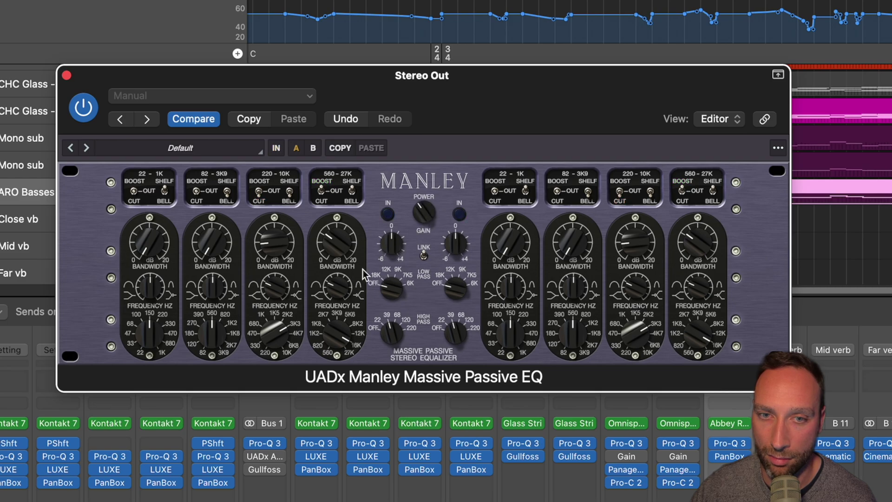
pyautogui.click(434, 211)
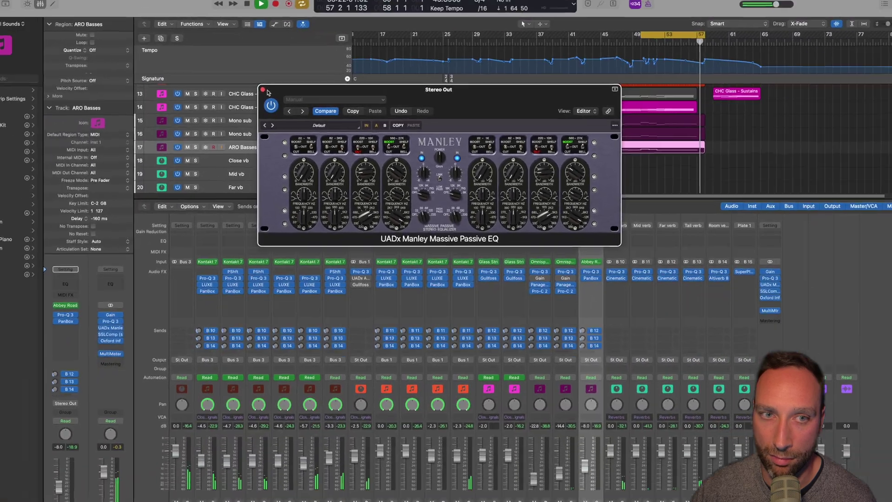
pyautogui.click(66, 75)
# Insert the UADx Ampex ATR-102 Master Tape after the Oxford Inflator on the Stereo Out and load the Vintage Analog Warmth preset.
pyautogui.click(751, 289)
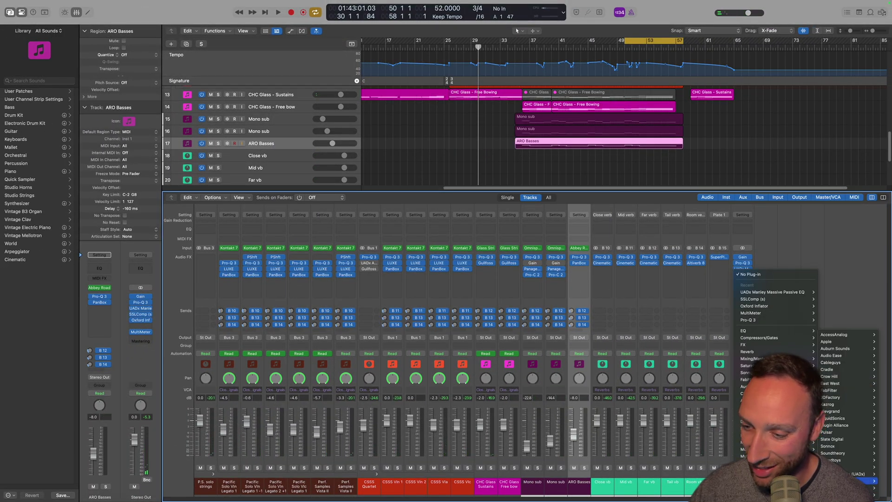
pyautogui.moveTo(860, 474)
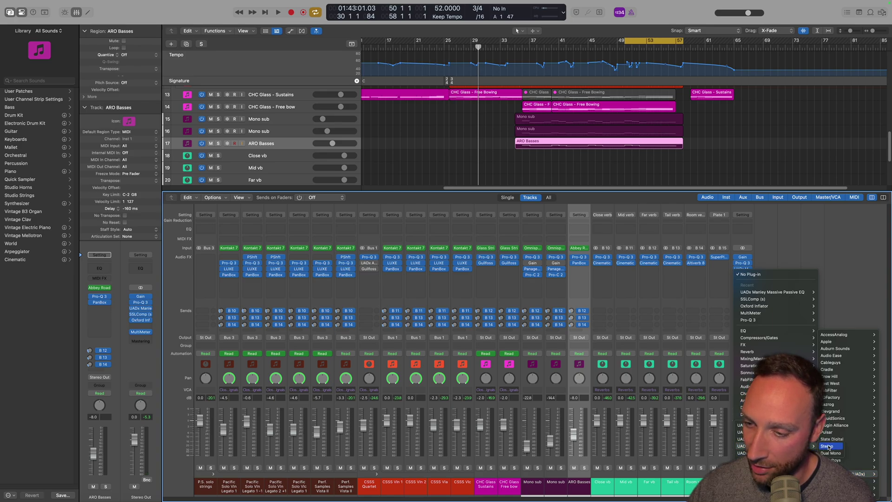
pyautogui.click(828, 447)
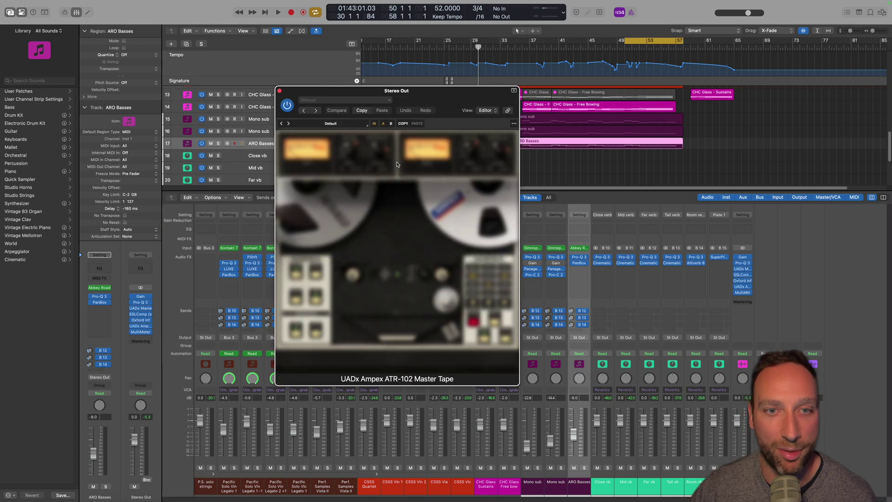
pyautogui.click(346, 124)
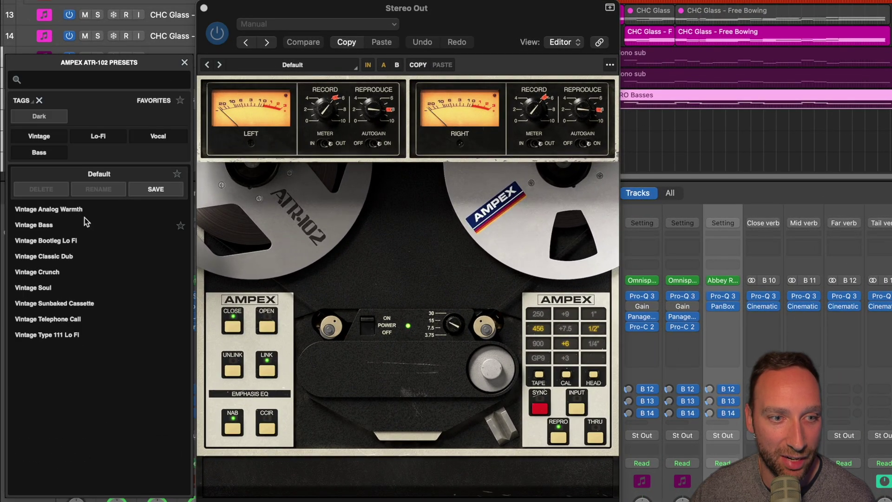
pyautogui.click(88, 211)
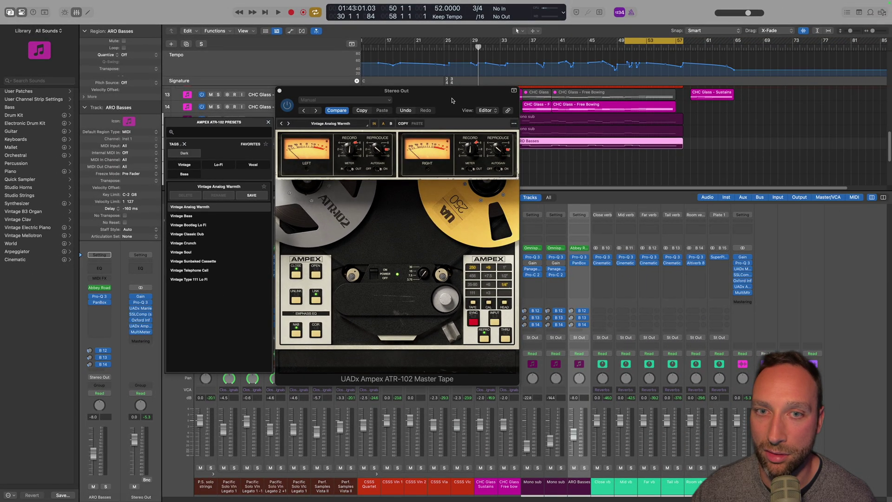
pyautogui.moveTo(454, 95); pyautogui.dragTo(430, 197)
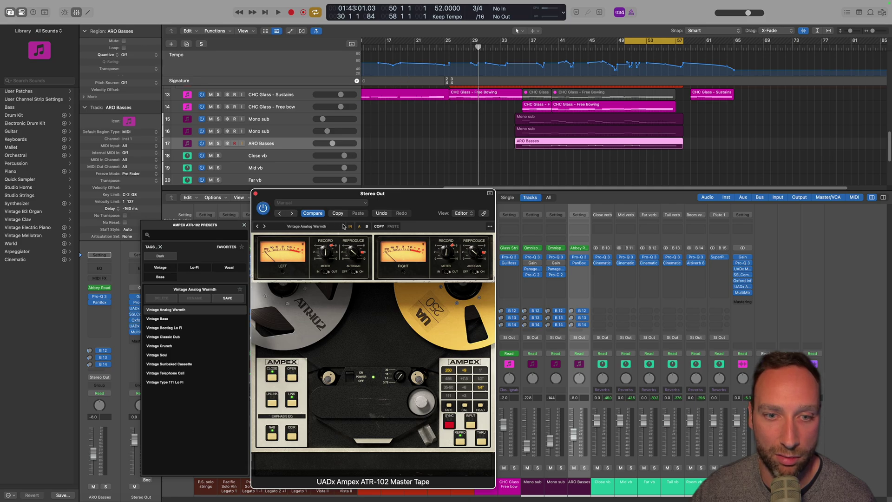
# Play the mix from bar 25 with the ATR-102 tape bypassed and engaged to compare, then close the plug-in.
pyautogui.click(443, 64)
pyautogui.click(449, 47)
pyautogui.press('space')
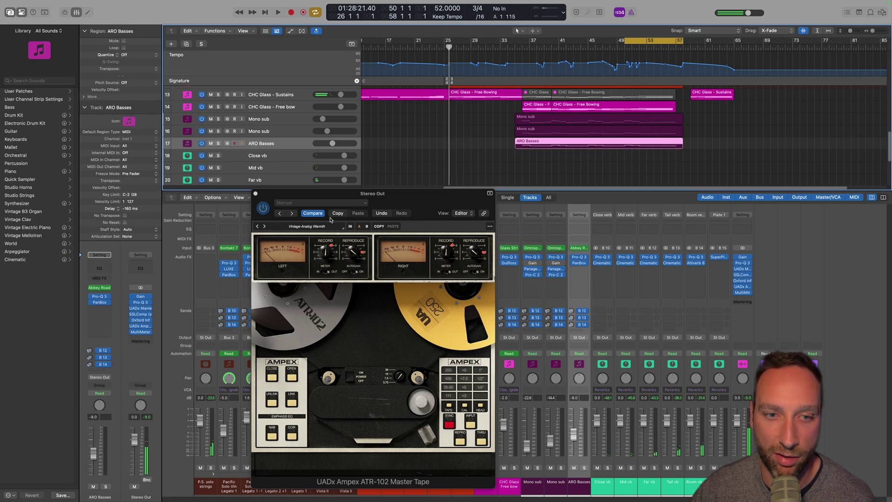
pyautogui.click(351, 227)
pyautogui.click(446, 50)
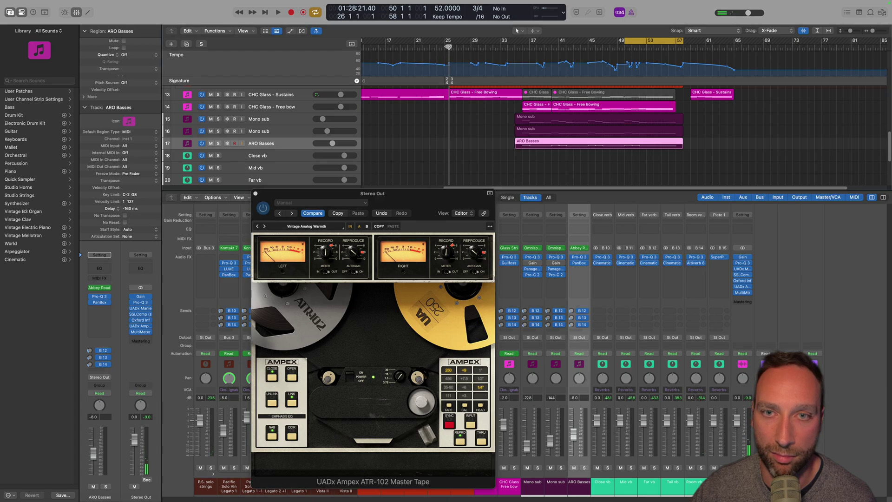
pyautogui.press('space')
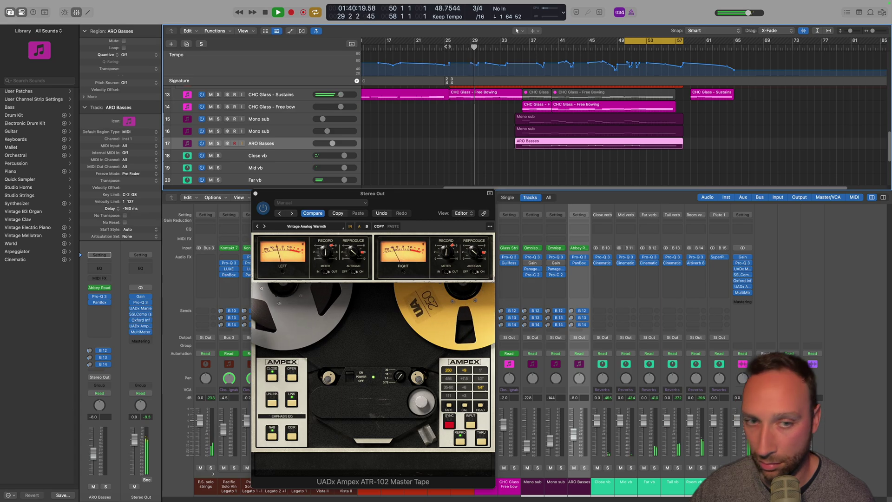
pyautogui.click(256, 193)
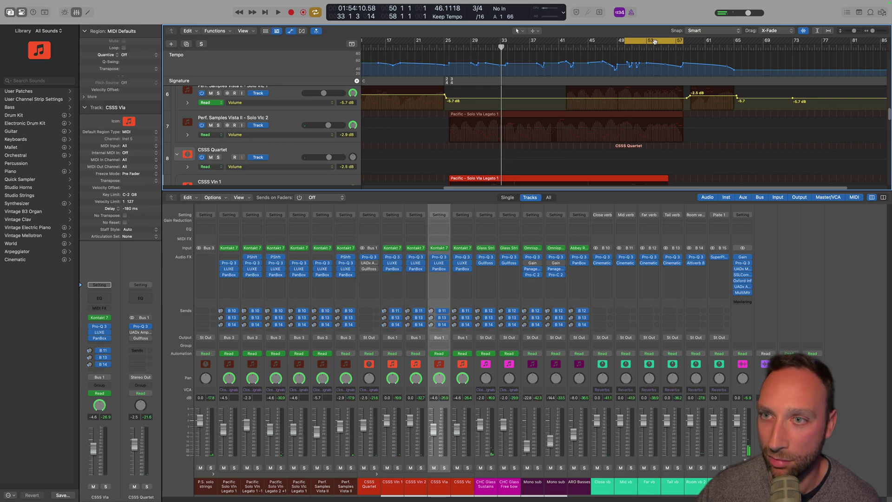
# Hide the track automation and the mixer, and return the playhead to the start of the project.
pyautogui.press('a')
pyautogui.scroll(3, 637, 95)
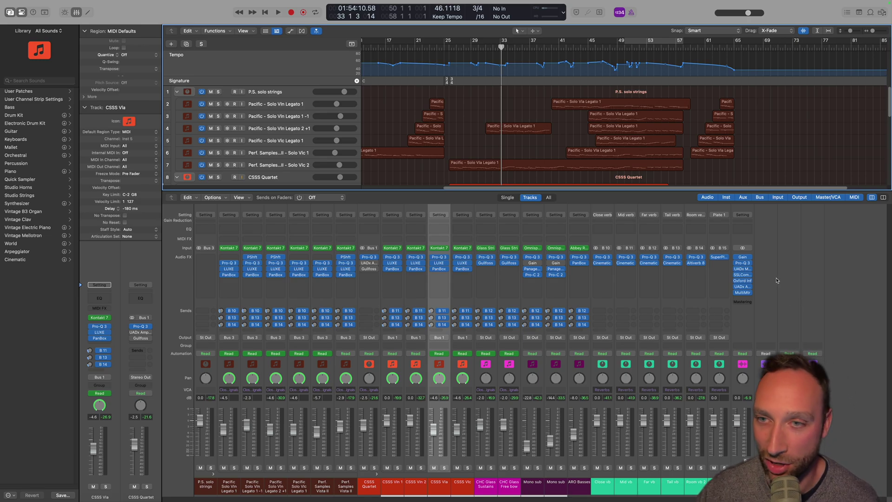
pyautogui.hscroll(-5, 622, 160)
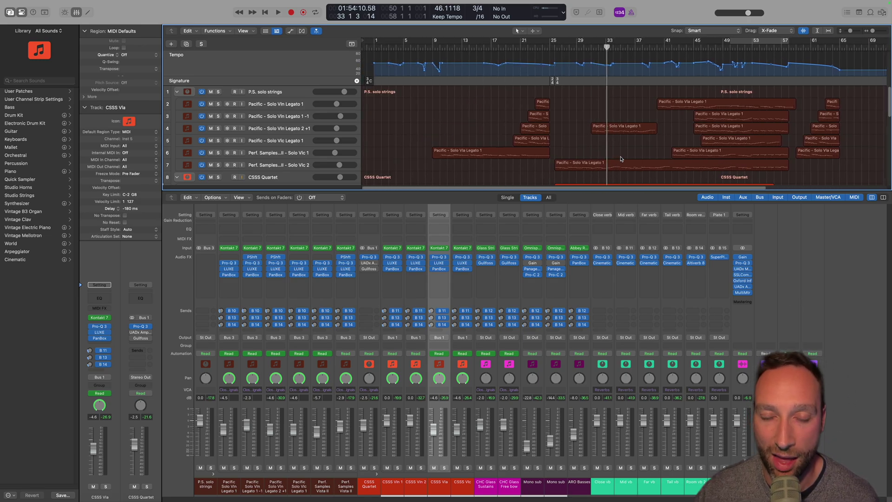
pyautogui.press('x')
pyautogui.press('Return')
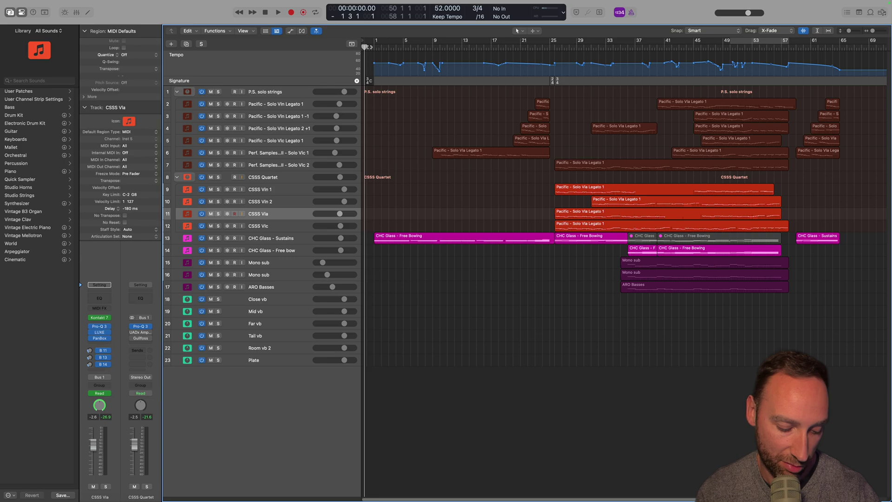
# Play the piece from the beginning and examine the tempo curve in the opening bars up close.
pyautogui.press('space')
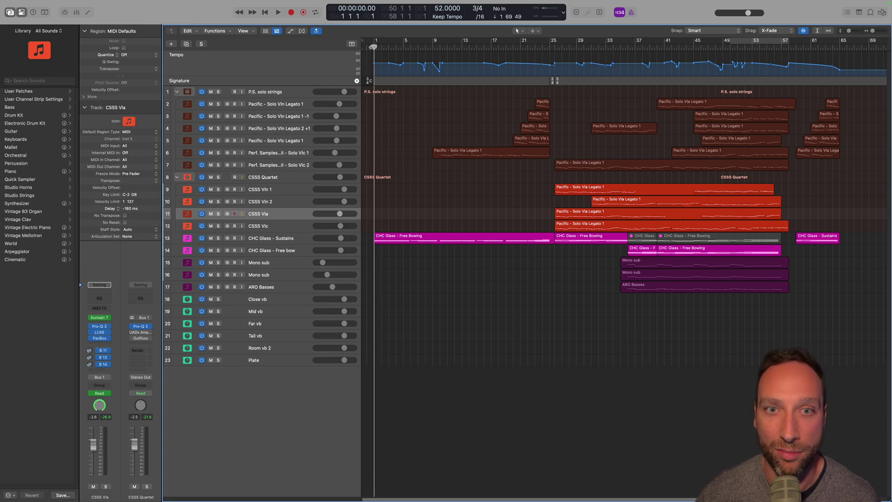
pyautogui.press('space')
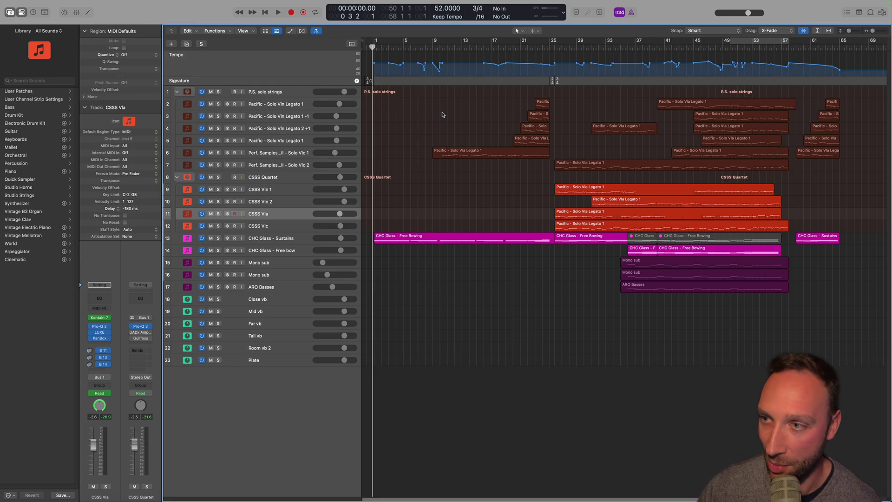
pyautogui.press('space')
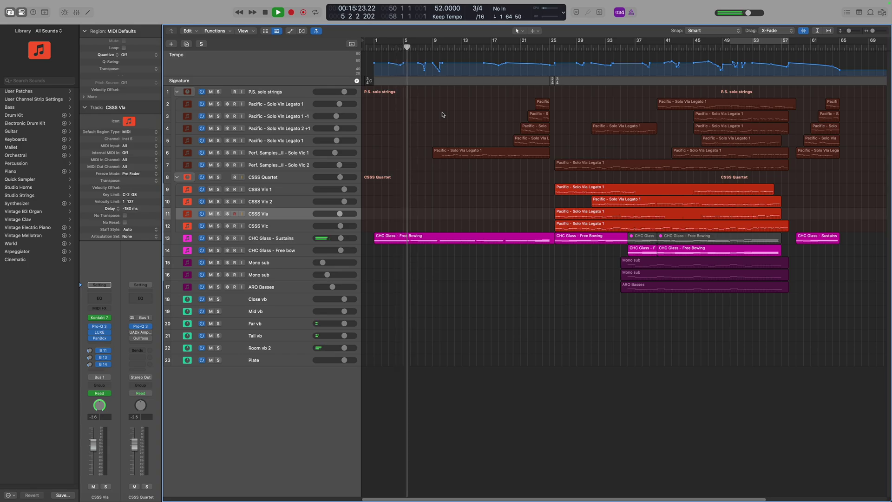
pyautogui.moveTo(889, 17)
pyautogui.scroll(10, 524, 107)
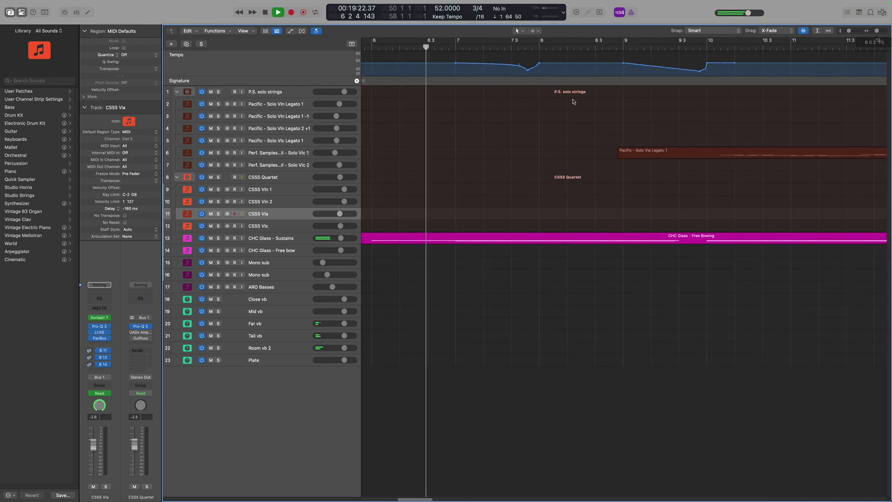
pyautogui.hscroll(-5, 524, 107)
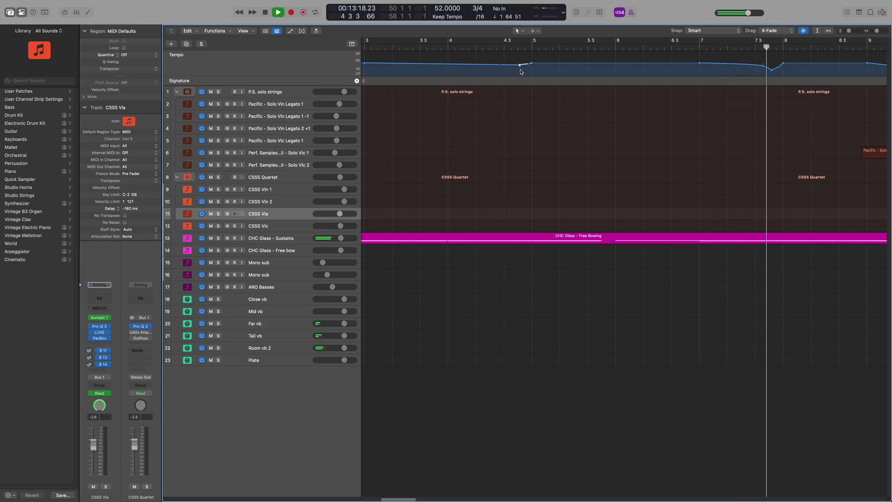
pyautogui.moveTo(877, 31); pyautogui.dragTo(872, 34)
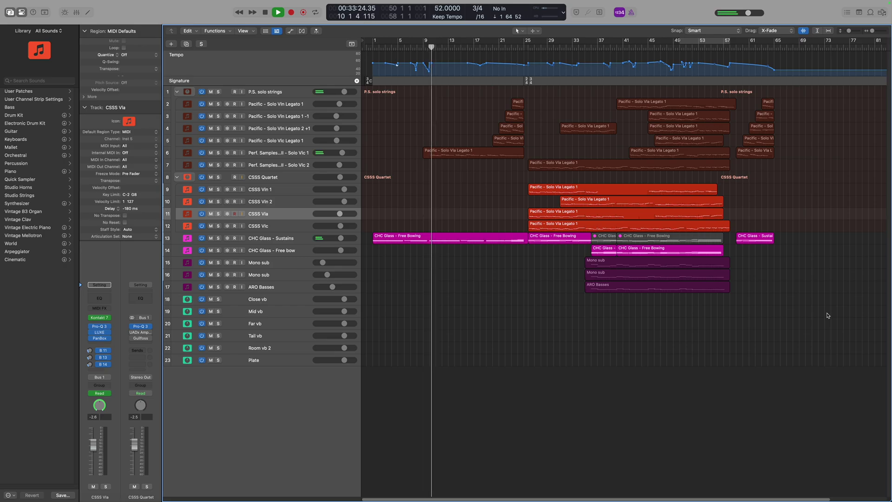
# In the Solo Vlc 1 region starting at bar 9, draw straight opening ramps for modulation from 15 and expression from 16.
pyautogui.doubleClick(432, 153)
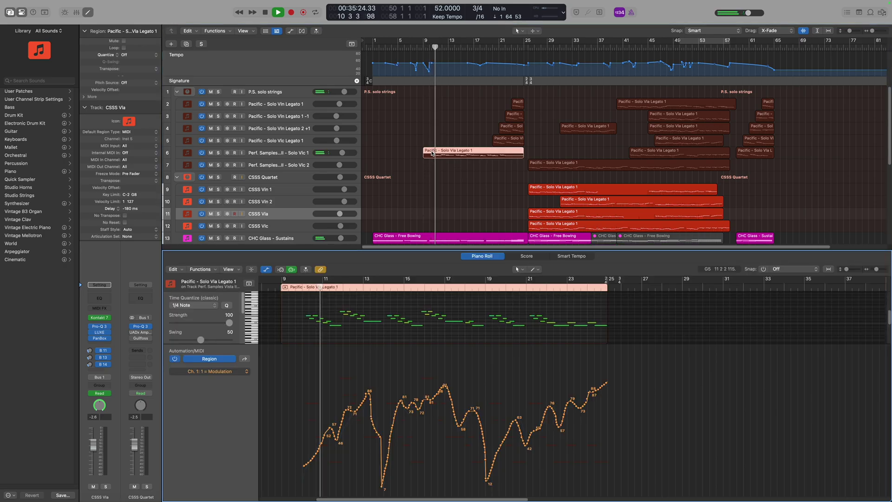
pyautogui.moveTo(325, 433); pyautogui.dragTo(305, 477)
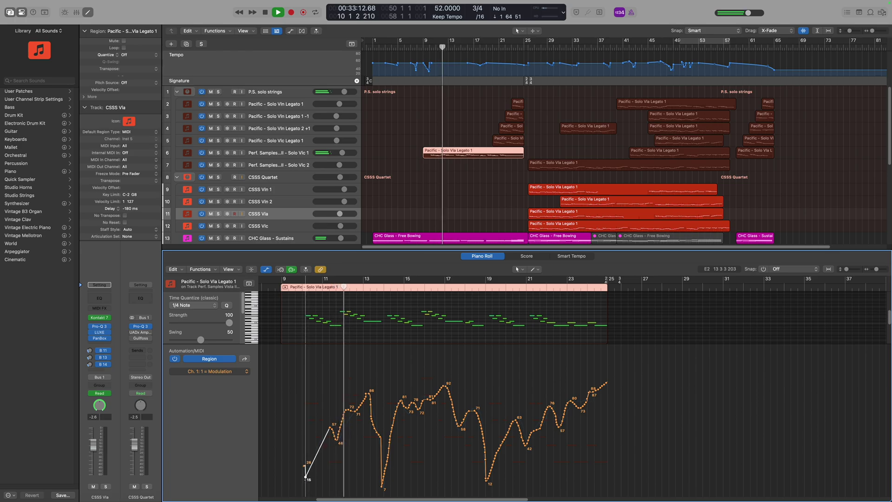
pyautogui.click(210, 373)
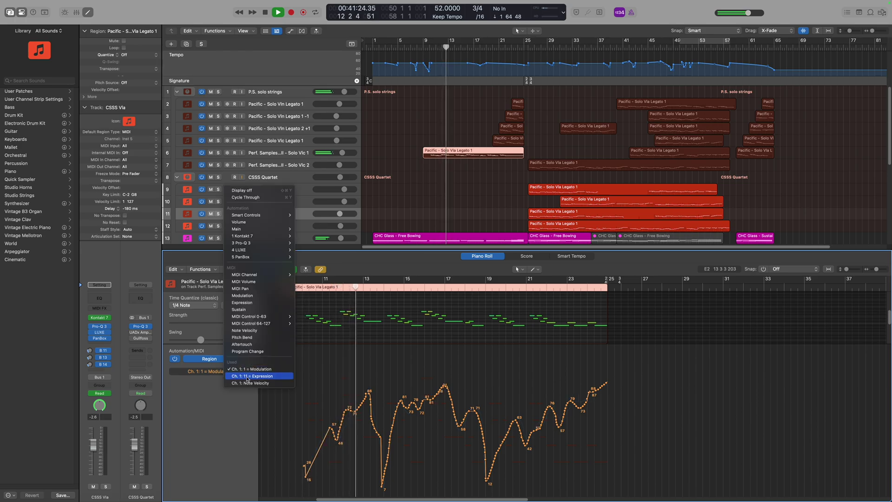
pyautogui.click(246, 381)
pyautogui.moveTo(327, 433); pyautogui.dragTo(306, 480)
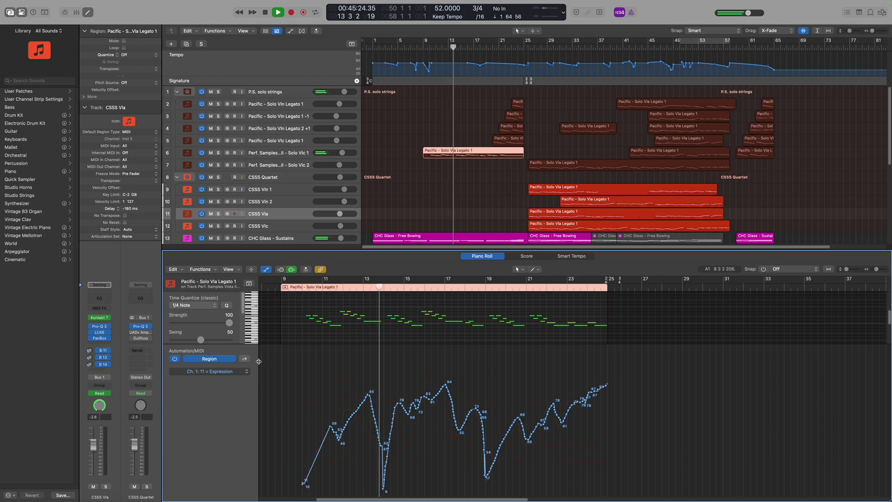
# Show the same region's note velocities and lower the velocity of the second note.
pyautogui.click(245, 373)
pyautogui.click(253, 378)
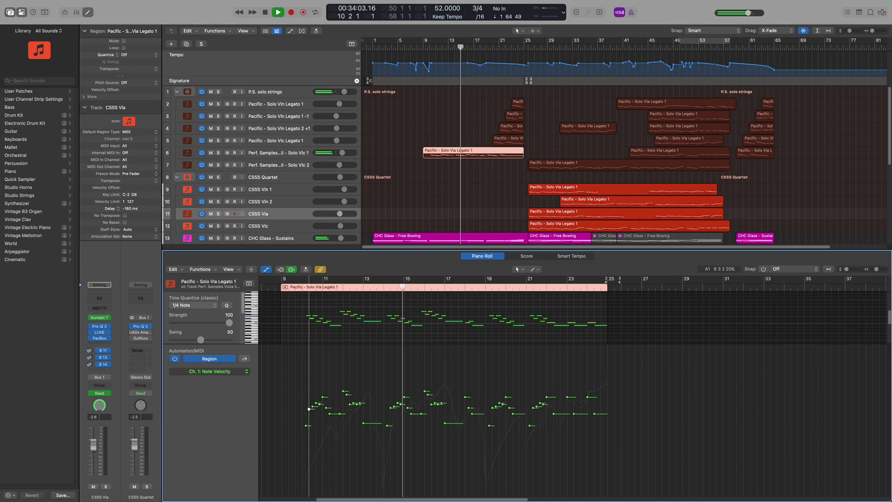
pyautogui.moveTo(309, 408); pyautogui.dragTo(309, 416)
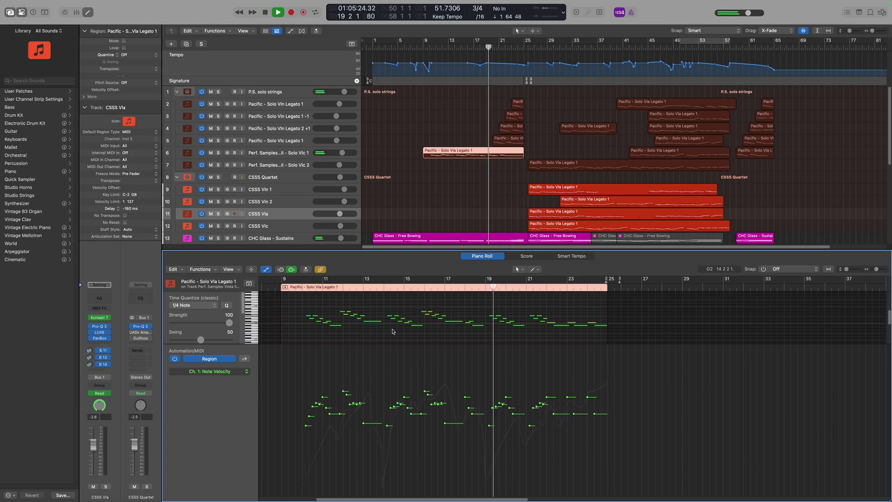
# Select the Perf. Samples Vista II - Solo Vlc 1 track and show its volume automation.
pyautogui.click(293, 152)
pyautogui.press('a')
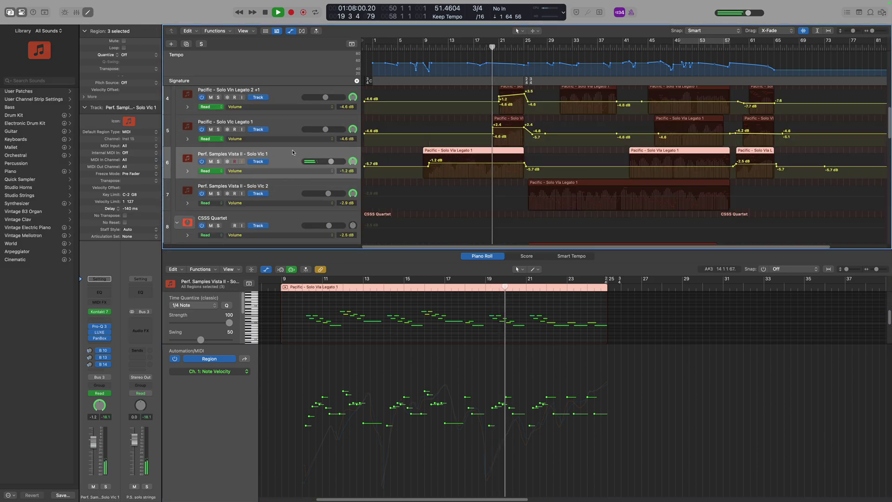
# Lower the volume automation of Perf. Samples Vista II - Solo Vlc 1 over its bar 9 region to -2.0 dB.
pyautogui.click(461, 167)
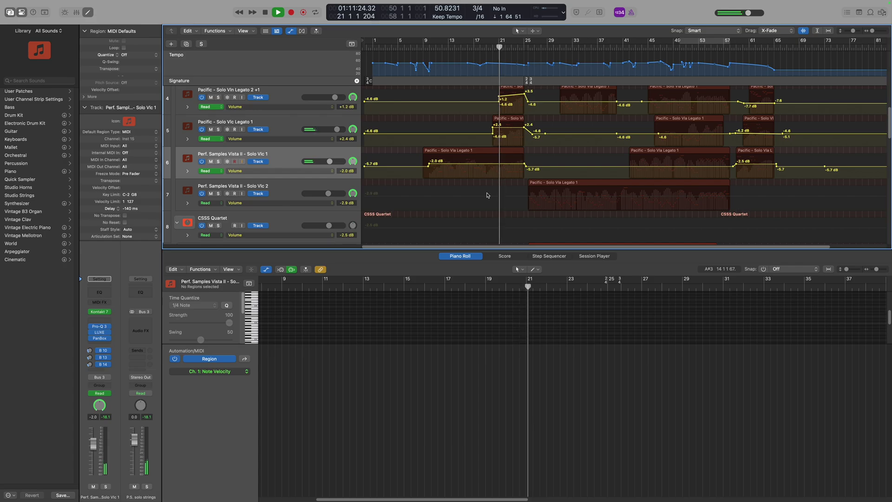
# Lower the volume automation peaks near bar 25 to -1.2 dB on Pacific - Solo Vln Legato 1 and +0.6 dB on Solo Vln Legato 1 -1.
pyautogui.scroll(3, 487, 195)
pyautogui.scroll(2, 488, 195)
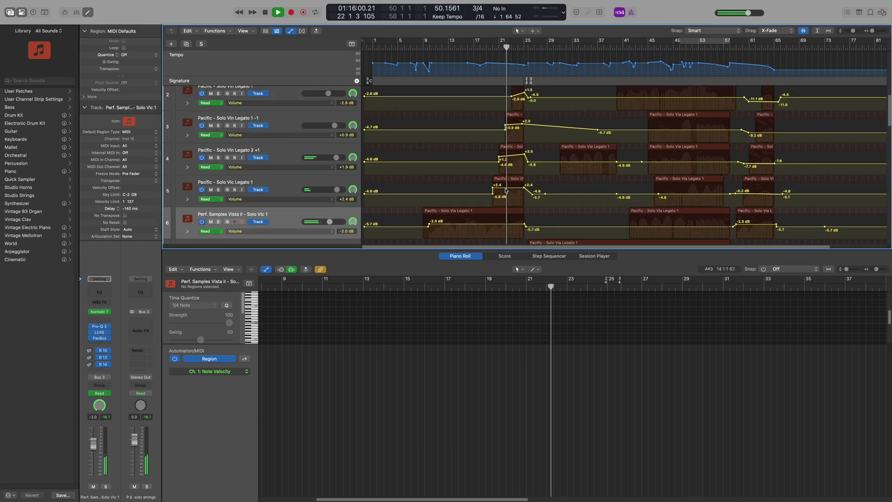
pyautogui.scroll(2, 506, 191)
pyautogui.scroll(1, 506, 190)
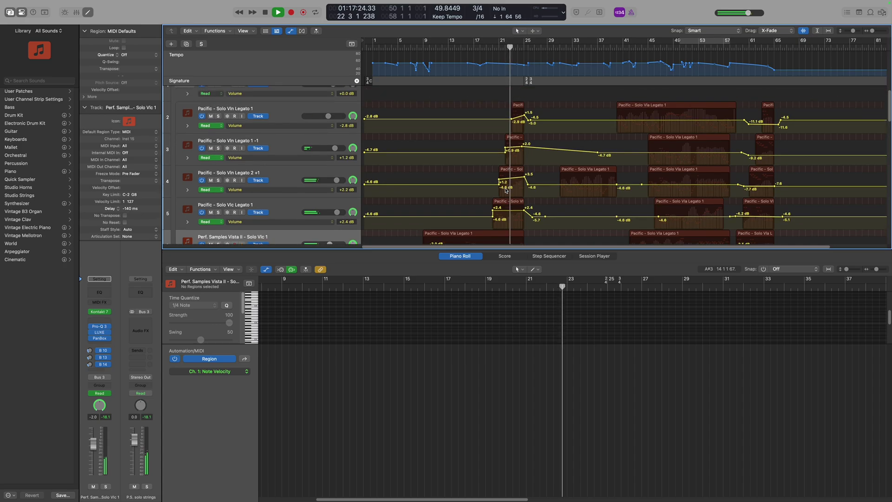
pyautogui.press('a')
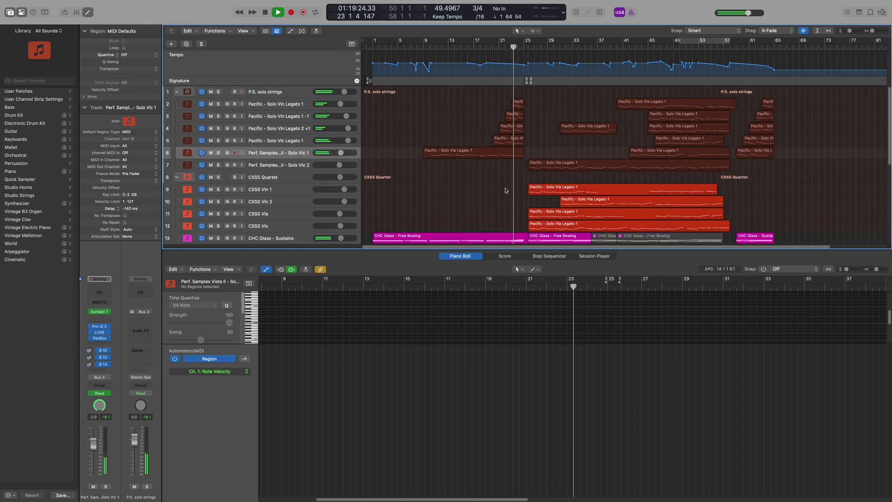
pyautogui.press('a')
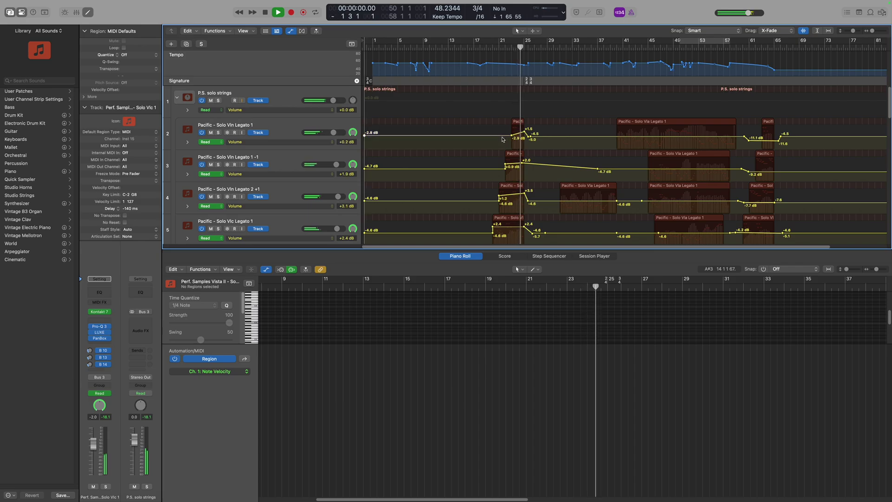
pyautogui.moveTo(509, 138); pyautogui.dragTo(512, 137)
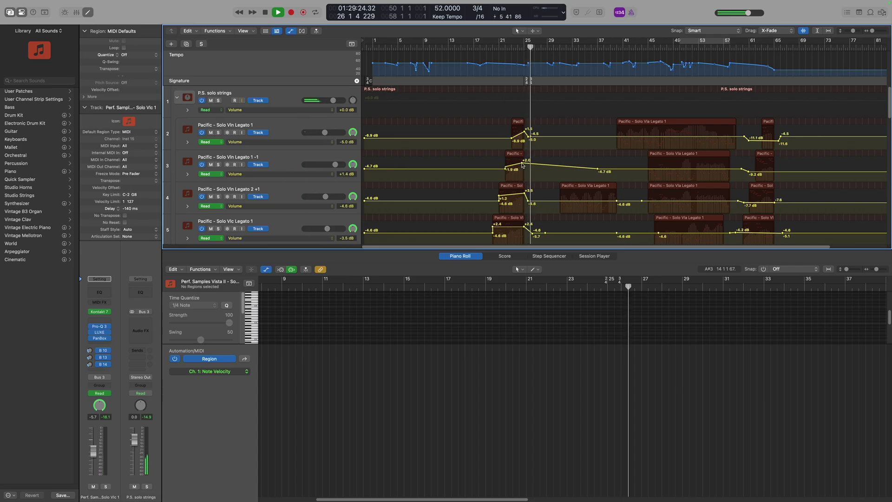
pyautogui.moveTo(523, 165); pyautogui.dragTo(522, 165)
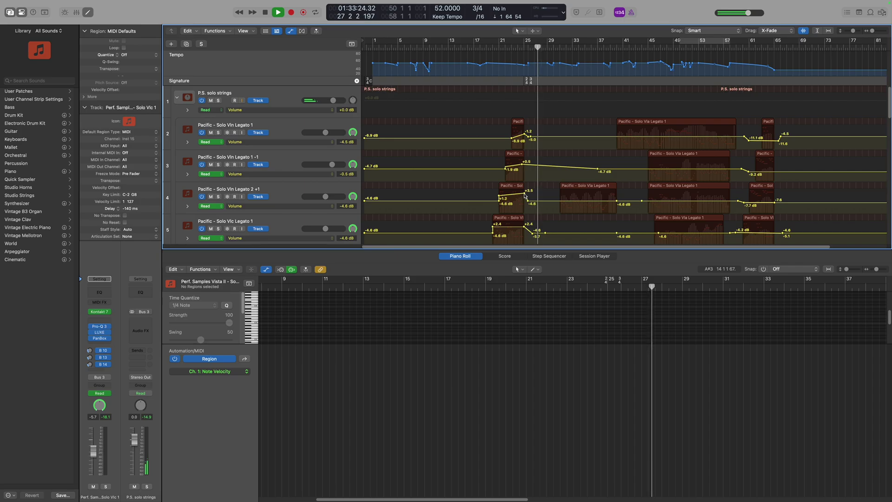
# Play the piece again from bar 25 and examine the volume automation of the CSSS Quartet tracks.
pyautogui.hscroll(3, 538, 194)
pyautogui.scroll(-5, 553, 193)
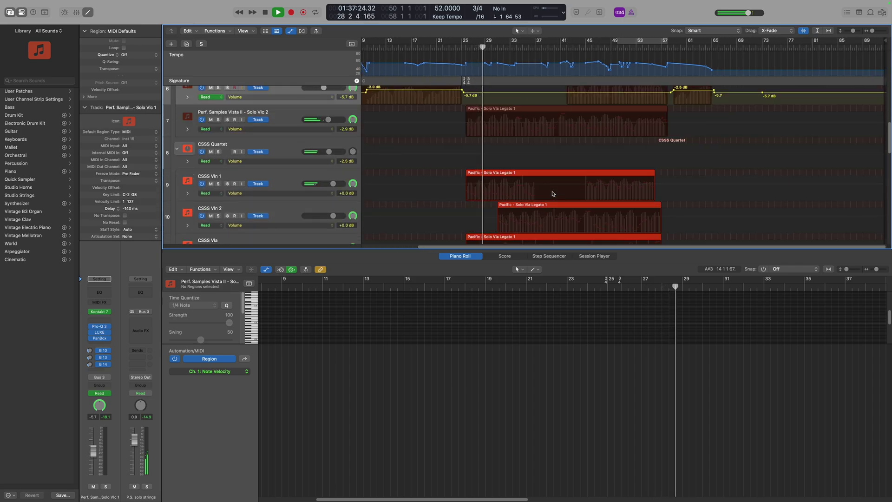
pyautogui.scroll(-2, 553, 193)
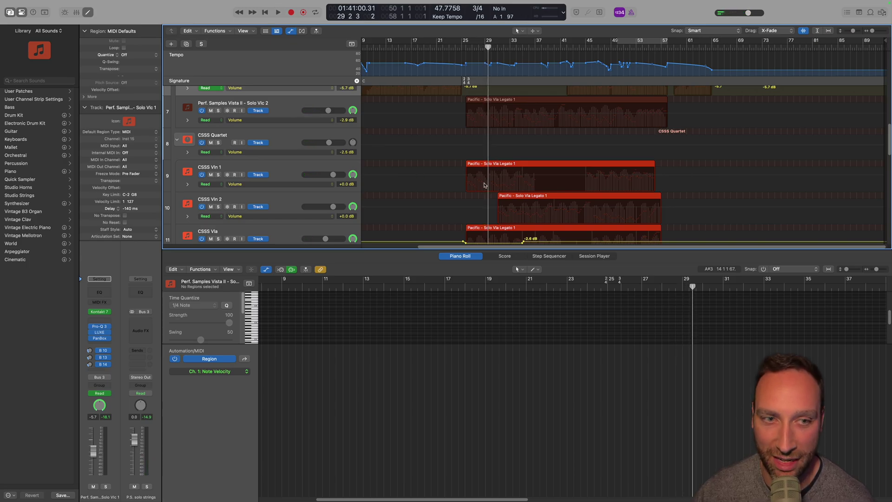
pyautogui.click(465, 49)
pyautogui.press('space')
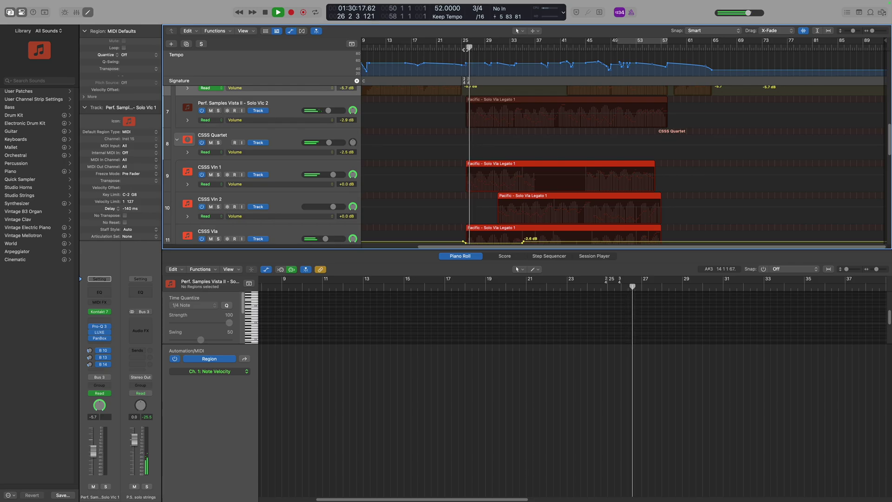
pyautogui.press('super+Up')
pyautogui.press('super+Up')
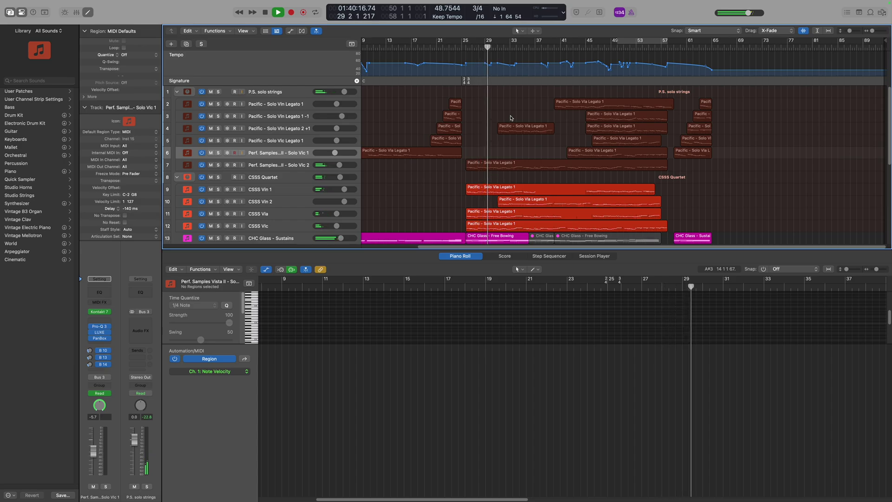
# Raise the volume automation to start at -4.0 dB on CSSS Vla and -3.9 dB on CSSS Vlc, and set Solo Vlc 2 to -2.3 dB.
pyautogui.scroll(-2, 511, 118)
pyautogui.click(292, 203)
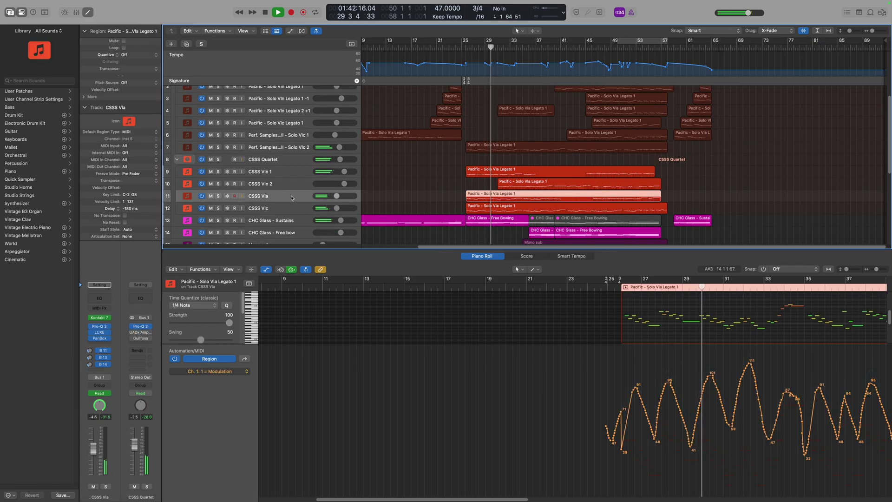
pyautogui.press('a')
pyautogui.moveTo(349, 215); pyautogui.dragTo(351, 216)
pyautogui.scroll(-1, 358, 211)
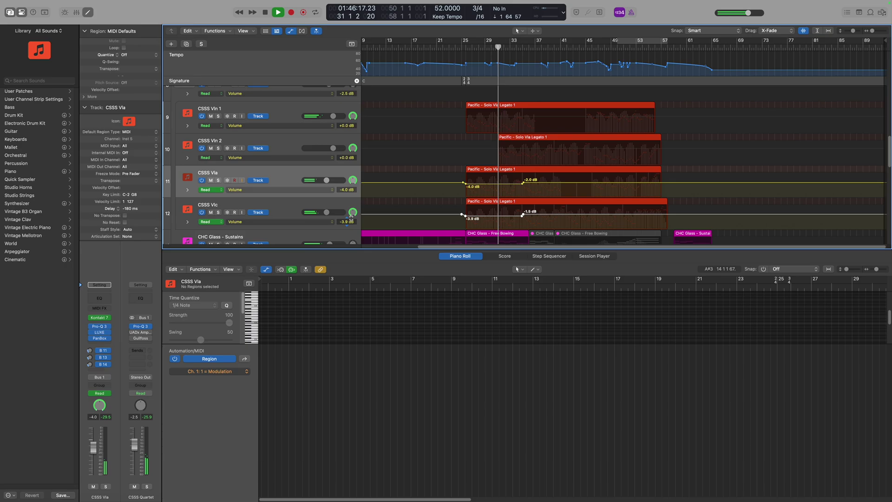
pyautogui.scroll(4, 383, 190)
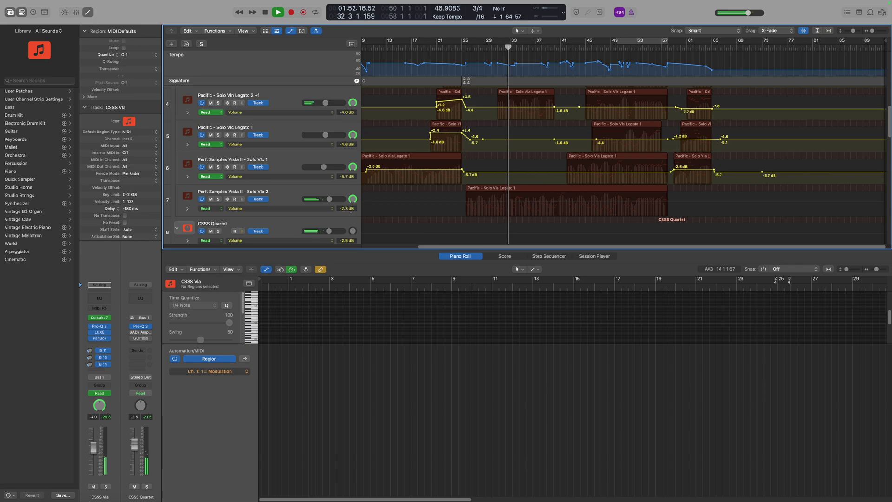
pyautogui.press('a')
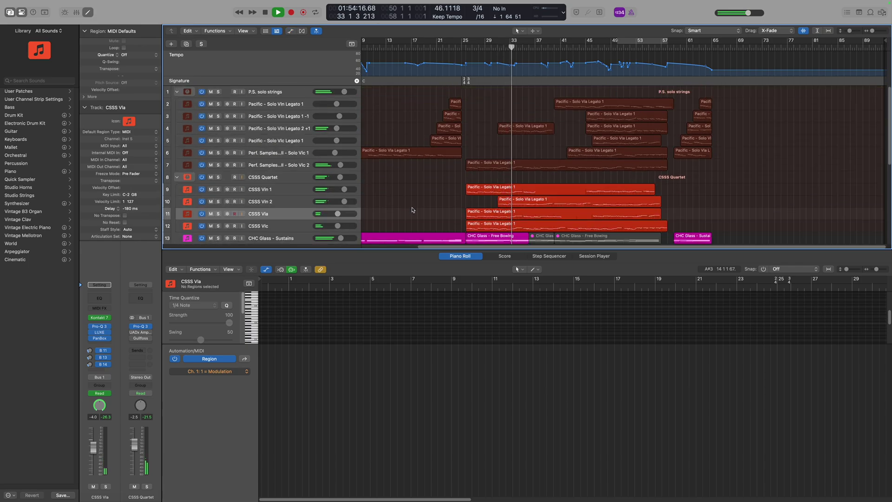
# Lower the volume of the two Mono sub tracks to -26.6 dB and -18.5 dB, and ARO Basses to -10.2 dB.
pyautogui.scroll(-1, 412, 210)
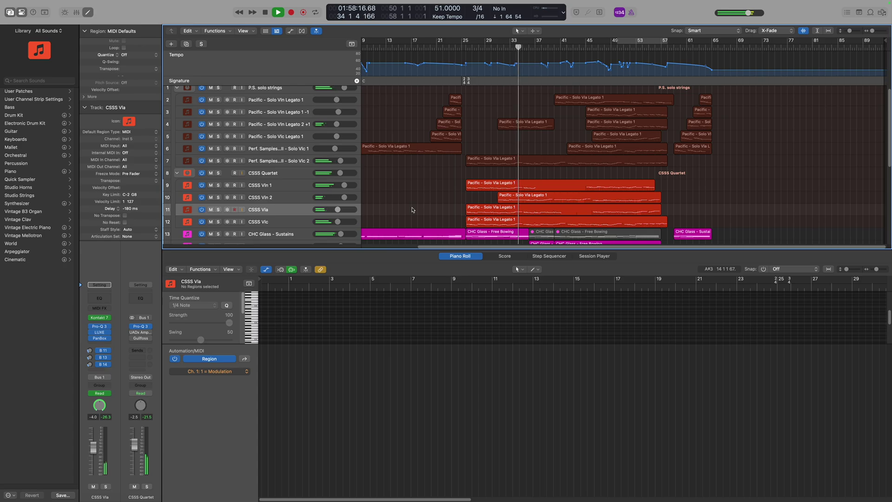
pyautogui.scroll(-4, 412, 209)
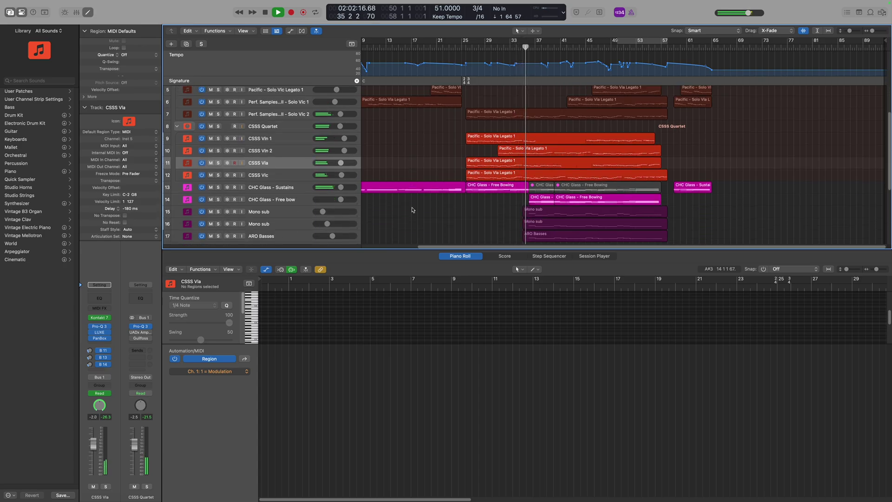
pyautogui.scroll(-1, 412, 210)
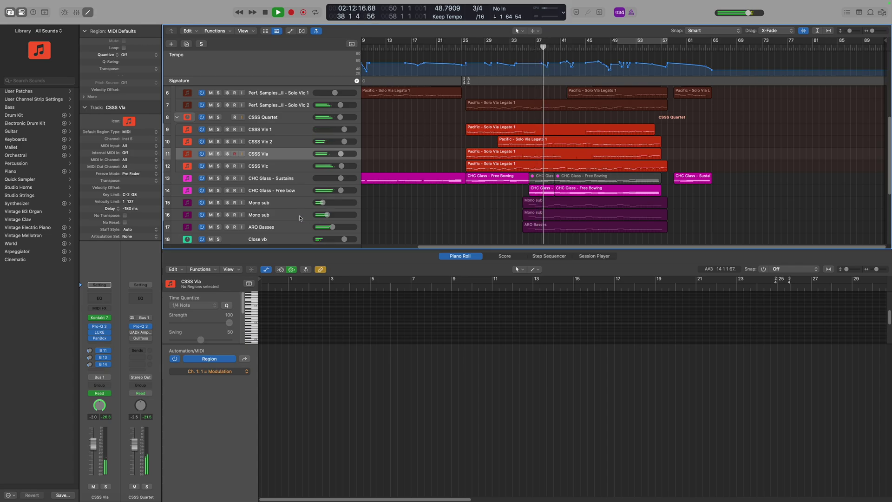
pyautogui.moveTo(300, 218); pyautogui.dragTo(300, 204)
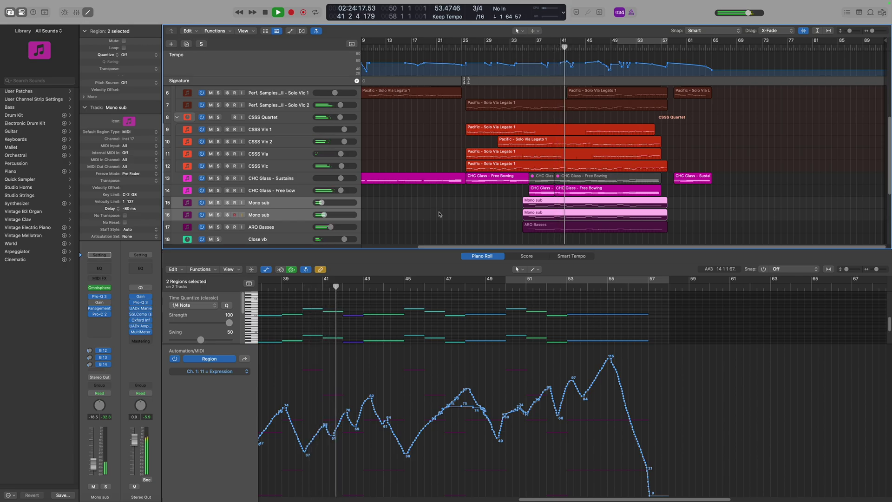
# In the CSSS Vlc region, flatten the short swell in bar 41 in both the expression and modulation curves.
pyautogui.scroll(2, 449, 210)
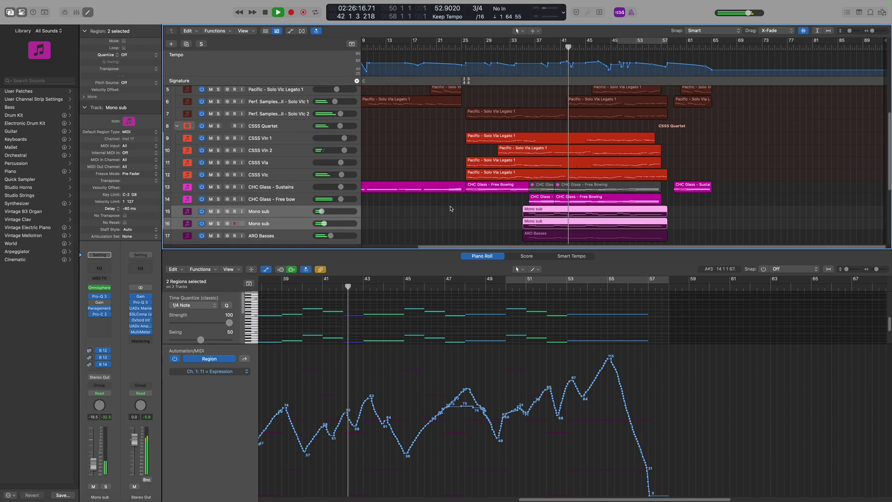
pyautogui.click(534, 174)
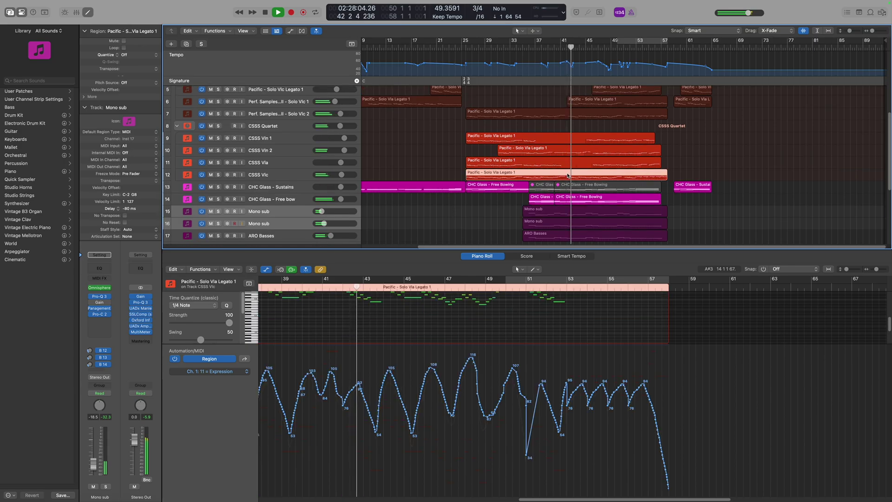
pyautogui.click(334, 377)
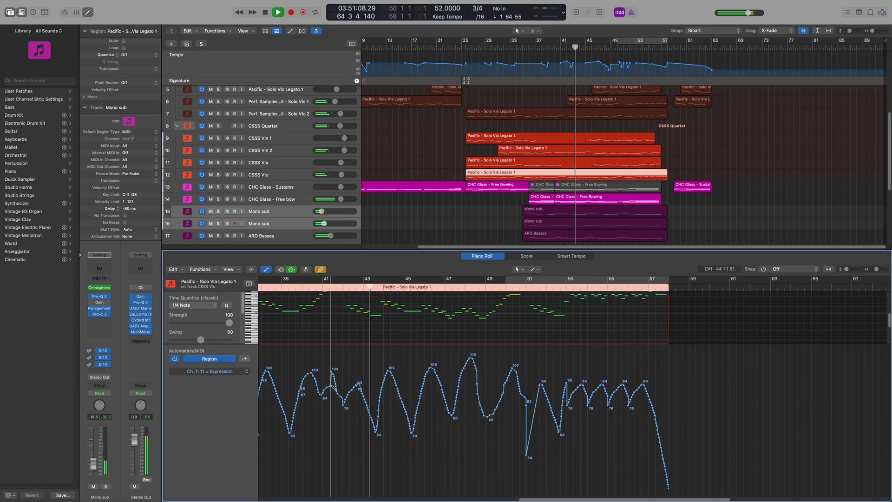
pyautogui.click(209, 371)
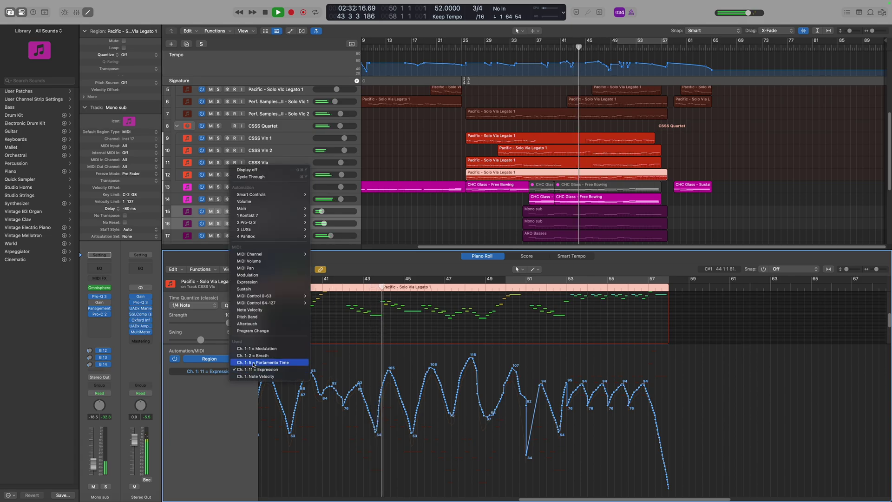
pyautogui.click(255, 348)
pyautogui.moveTo(331, 395); pyautogui.dragTo(342, 399)
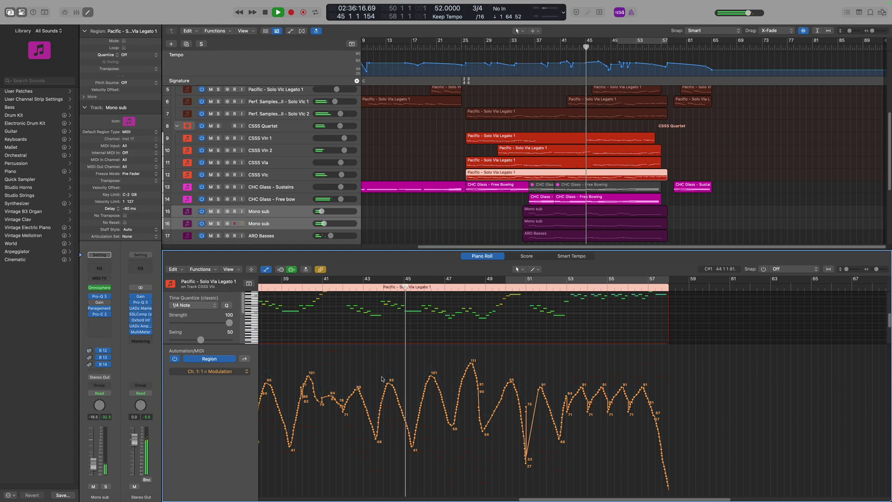
# Return to the expression curve of the CSSS Vlc region and flatten the bar 41 peak further.
pyautogui.click(237, 372)
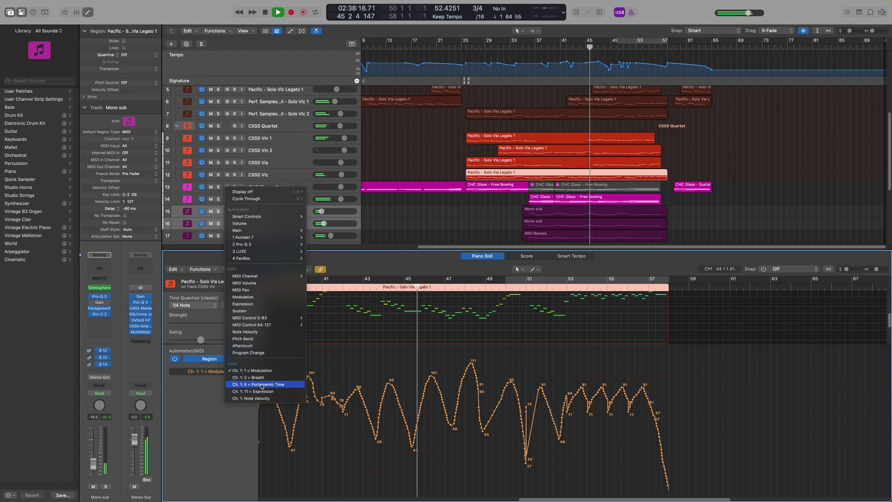
pyautogui.click(263, 384)
pyautogui.click(218, 371)
pyautogui.click(254, 378)
pyautogui.moveTo(322, 398); pyautogui.dragTo(345, 408)
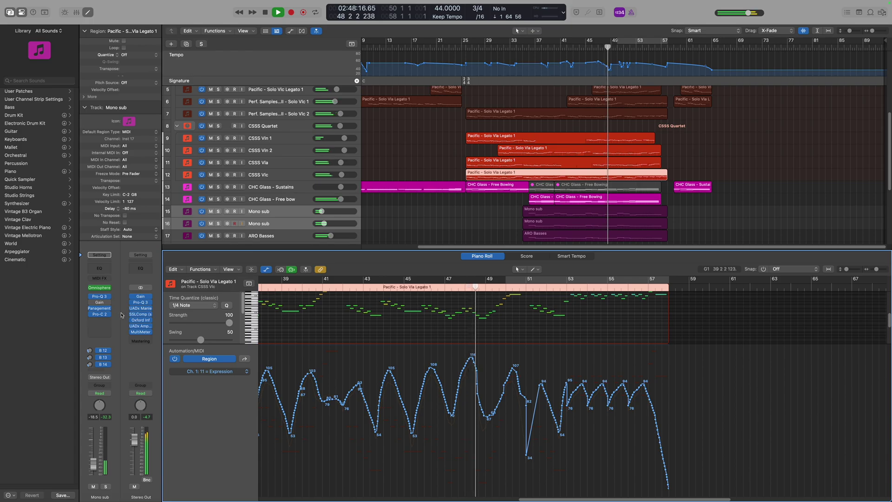
# Check the SSLComp compressor on Stereo Out during playback and close it.
pyautogui.click(141, 314)
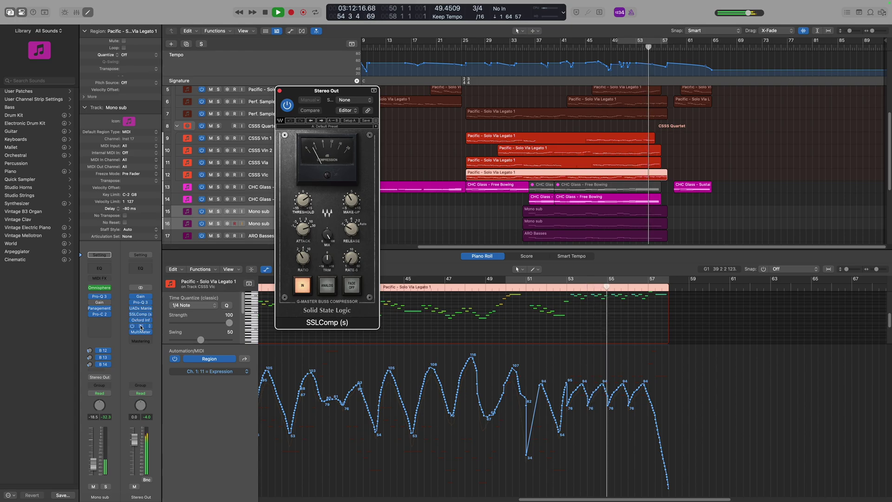
pyautogui.click(279, 90)
# Show the bass tracks' volume automation and lower ARO Basses from -10.2 dB at bar 50 to -12.2 dB at bar 53.
pyautogui.scroll(-1, 364, 229)
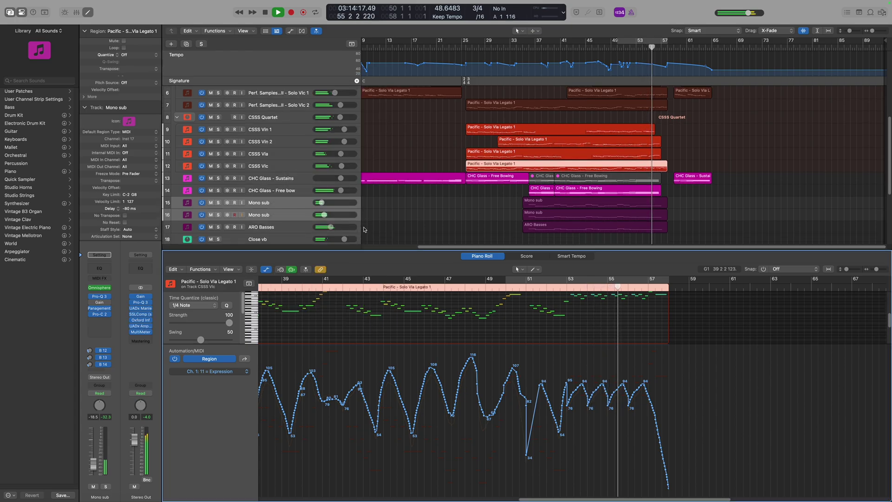
pyautogui.click(609, 200)
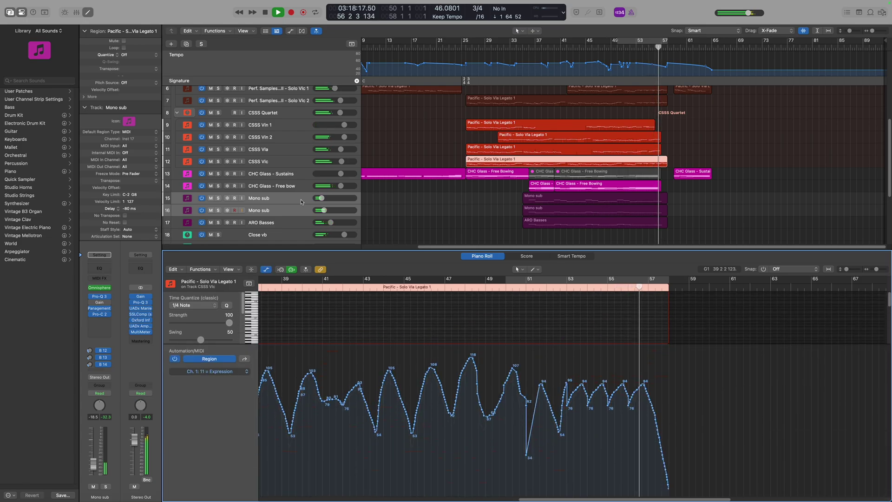
pyautogui.press('a')
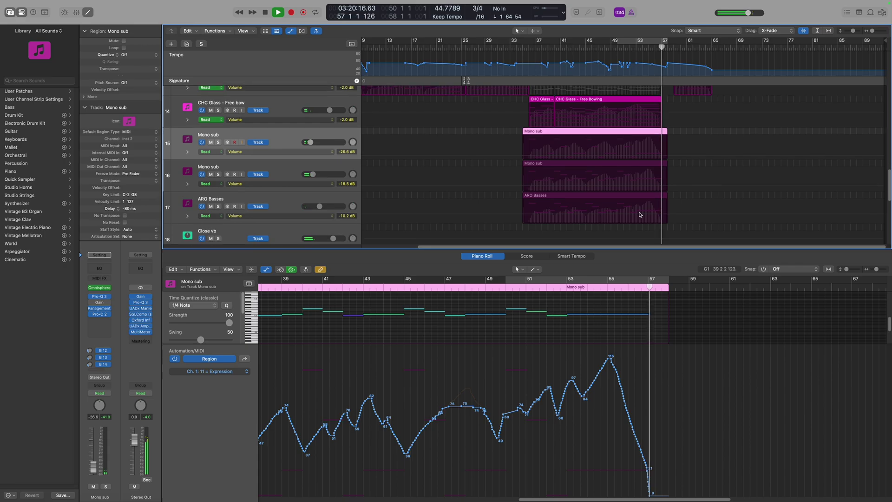
pyautogui.click(620, 215)
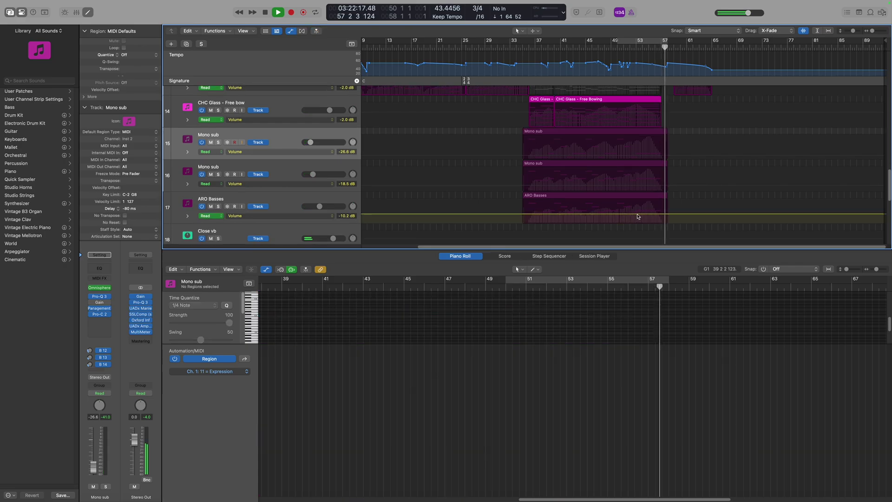
pyautogui.click(621, 215)
pyautogui.moveTo(637, 214); pyautogui.dragTo(644, 217)
# Between bars 50 and 53, ramp the second Mono sub's volume from -18.5 to -20.6 dB and the first's from -26.6 to -30.1 dB.
pyautogui.click(618, 185)
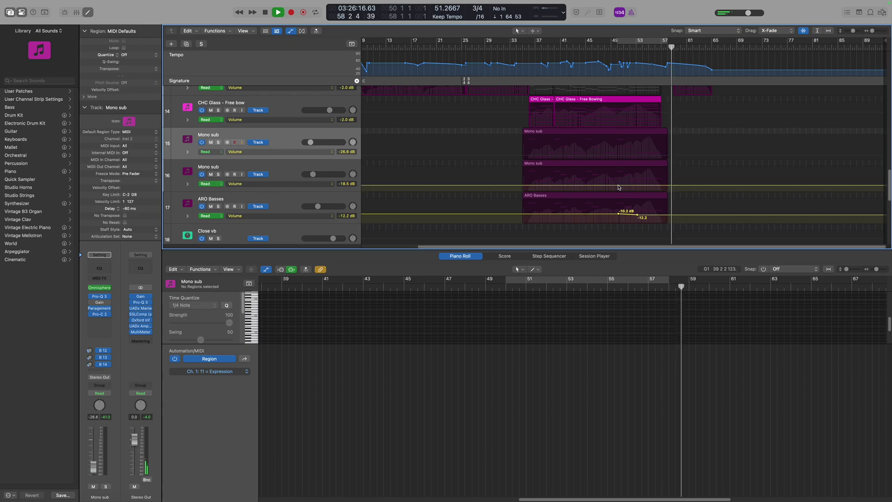
pyautogui.click(637, 185)
pyautogui.moveTo(636, 186); pyautogui.dragTo(637, 188)
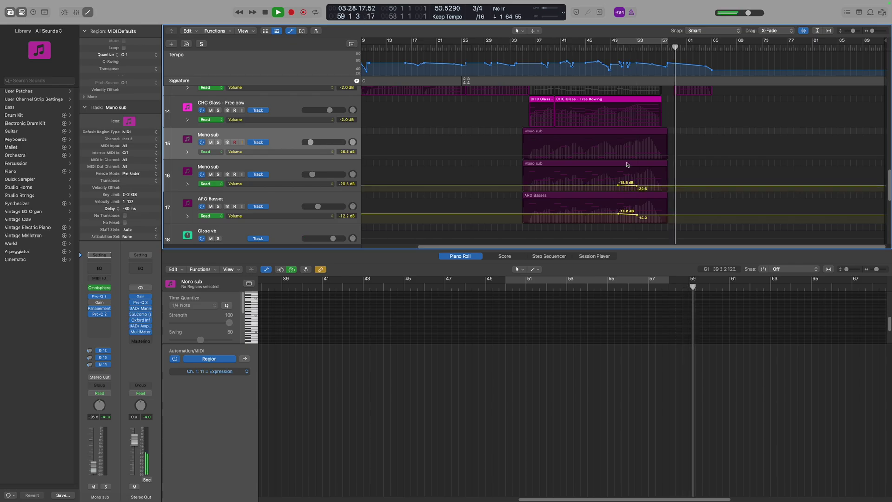
pyautogui.click(618, 155)
pyautogui.click(637, 155)
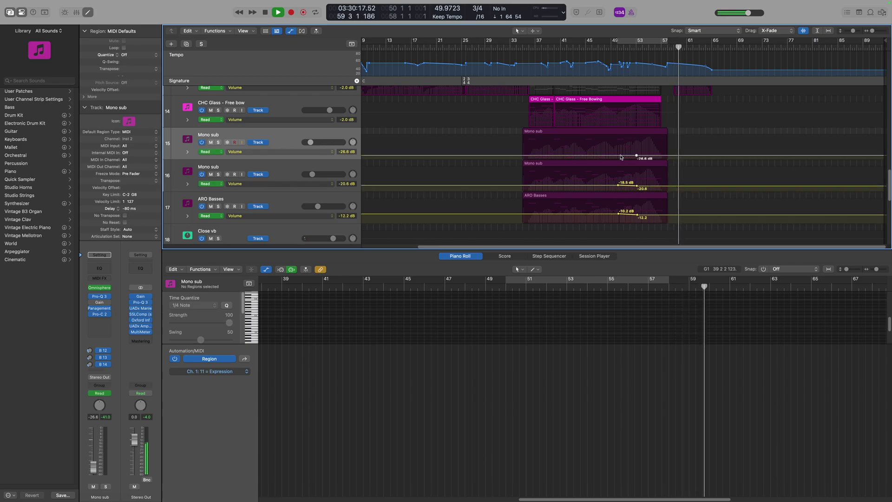
pyautogui.moveTo(637, 156); pyautogui.dragTo(637, 159)
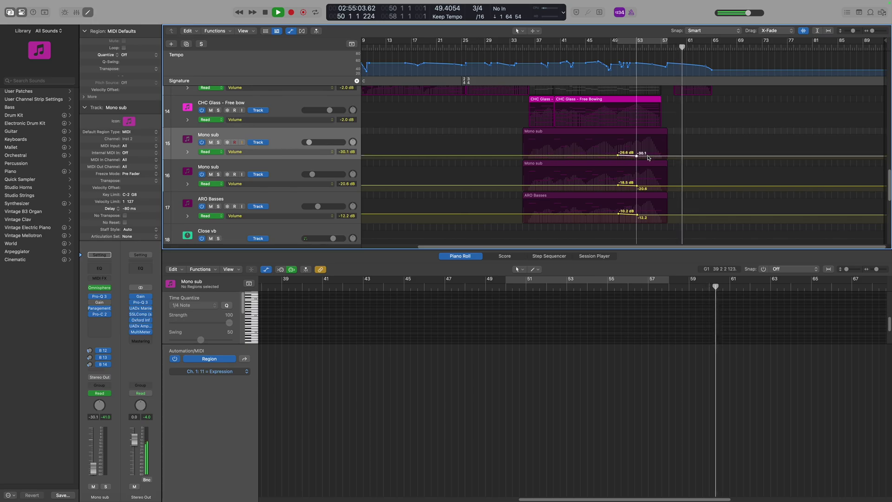
# Show the solo strings' volume automation and raise Pacific - Solo Vlc Legato 1 to -2.2 dB for its final region, from about bar 58.
pyautogui.scroll(10, 709, 183)
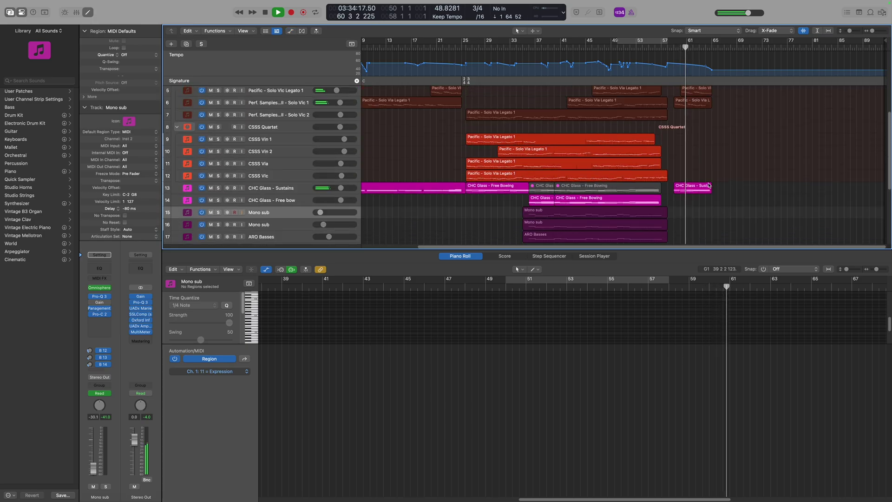
pyautogui.click(687, 140)
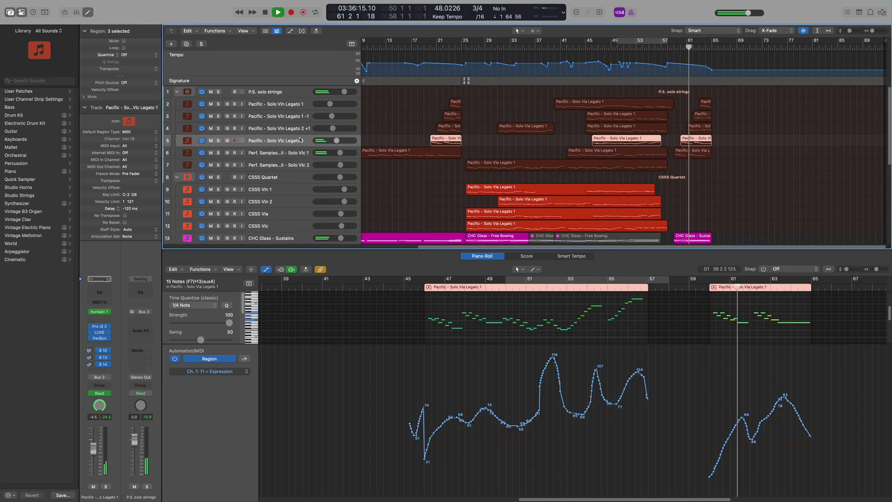
pyautogui.press('a')
pyautogui.moveTo(695, 156); pyautogui.dragTo(708, 121)
pyautogui.scroll(3, 700, 130)
pyautogui.click(708, 122)
pyautogui.scroll(-1, 719, 187)
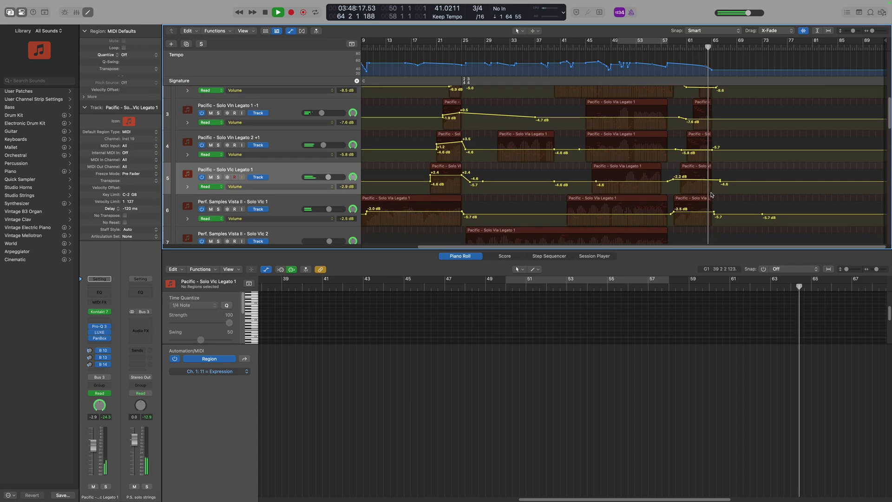
# Redraw the modulation ending of the last Solo Vlc 1 region as a gentle descent over bars 62 to 64, and display its Expression curve.
pyautogui.click(694, 207)
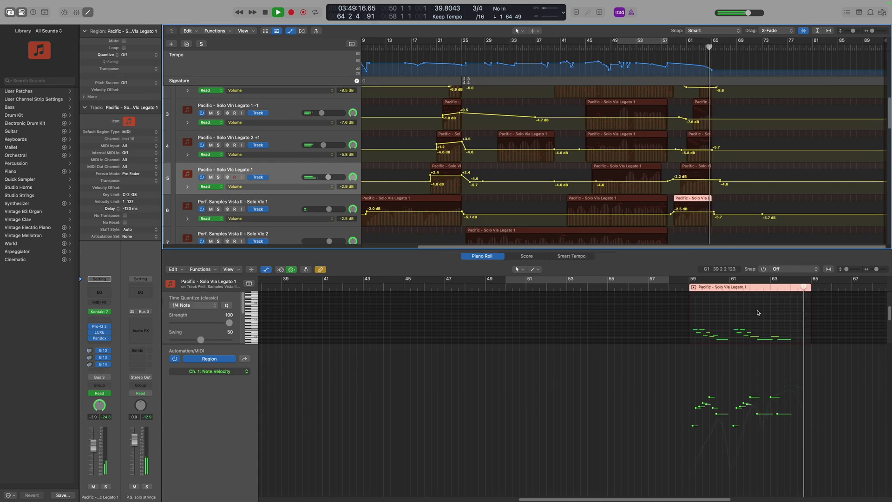
pyautogui.click(209, 371)
pyautogui.click(766, 386)
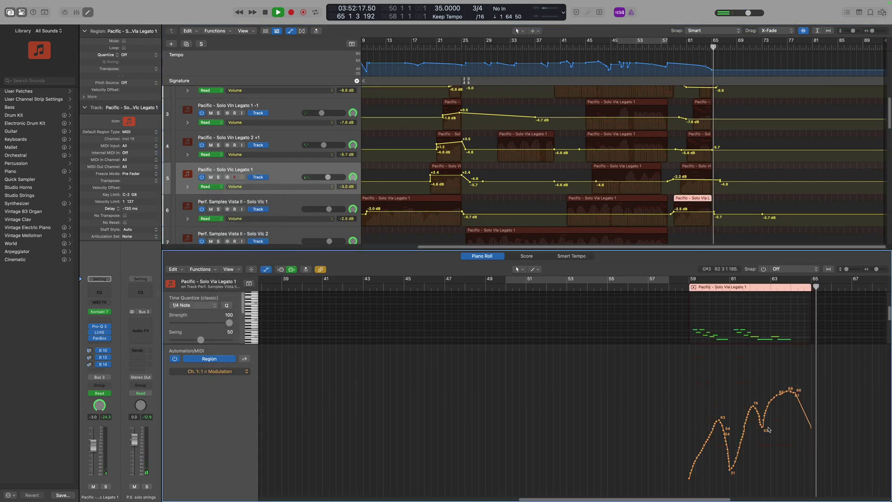
pyautogui.moveTo(811, 427); pyautogui.dragTo(798, 432)
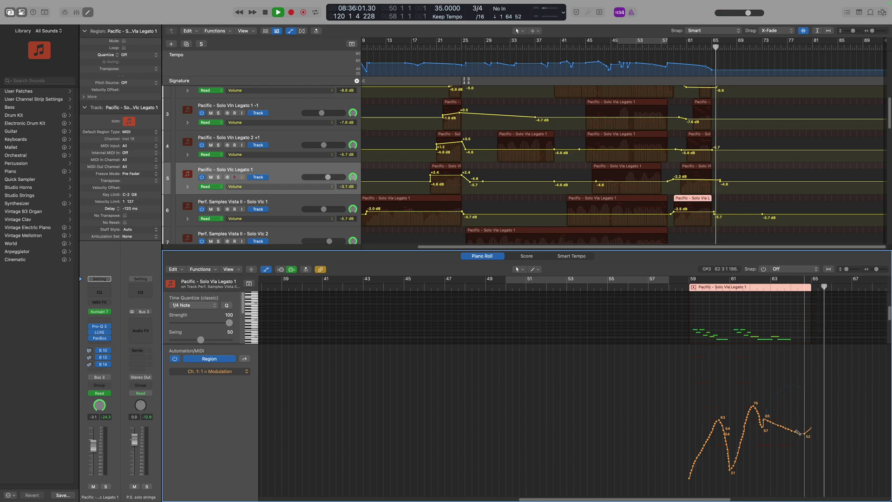
pyautogui.click(218, 371)
pyautogui.click(260, 379)
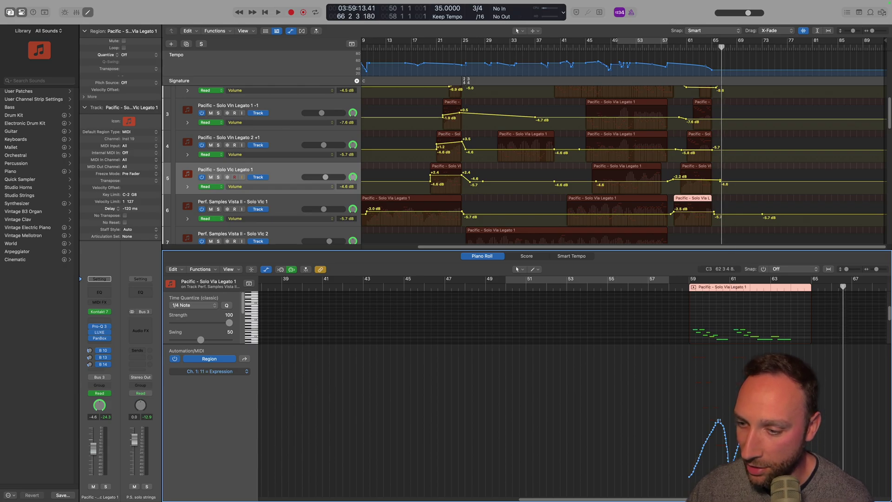
# Hide the automation in the piano roll and the arrangement, with the Pacific - Solo Vln Legato 1 -1 track selected.
pyautogui.press('a')
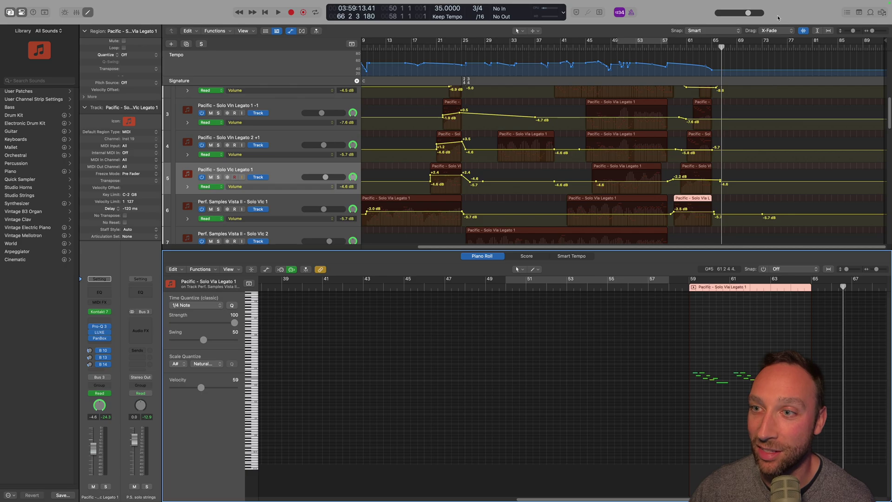
pyautogui.press('a')
pyautogui.press('a')
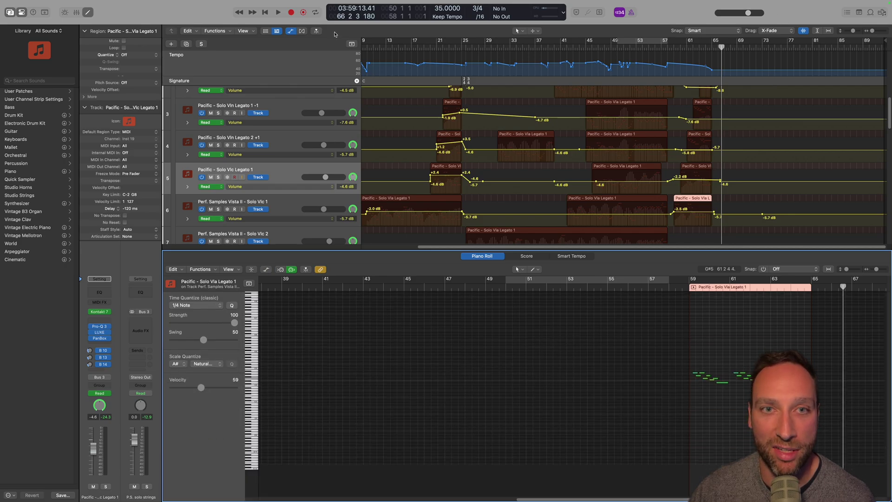
pyautogui.click(325, 117)
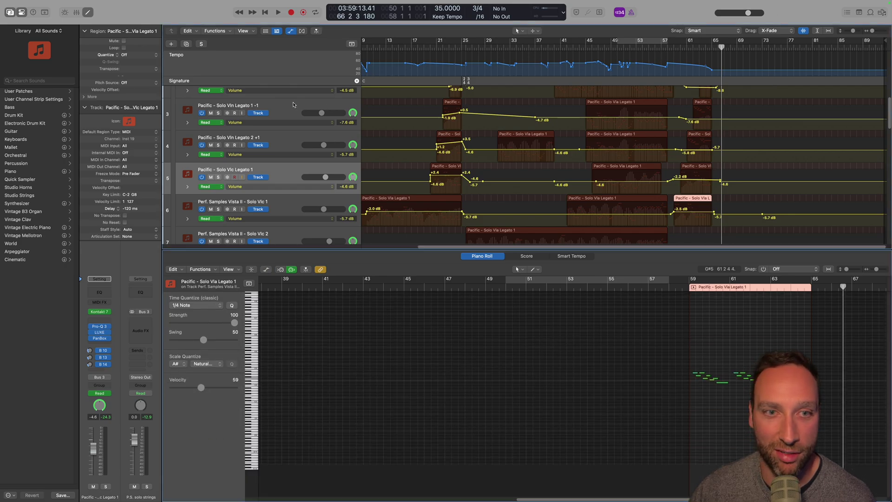
pyautogui.press('a')
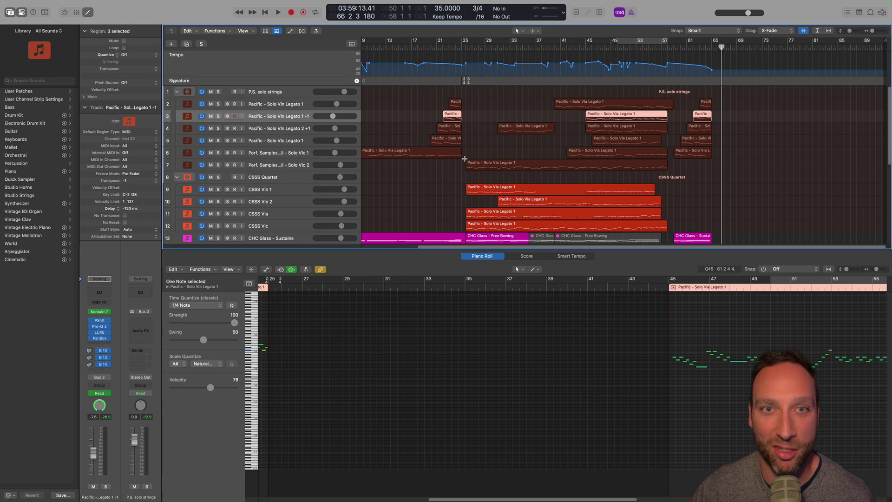
pyautogui.hscroll(-5, 465, 161)
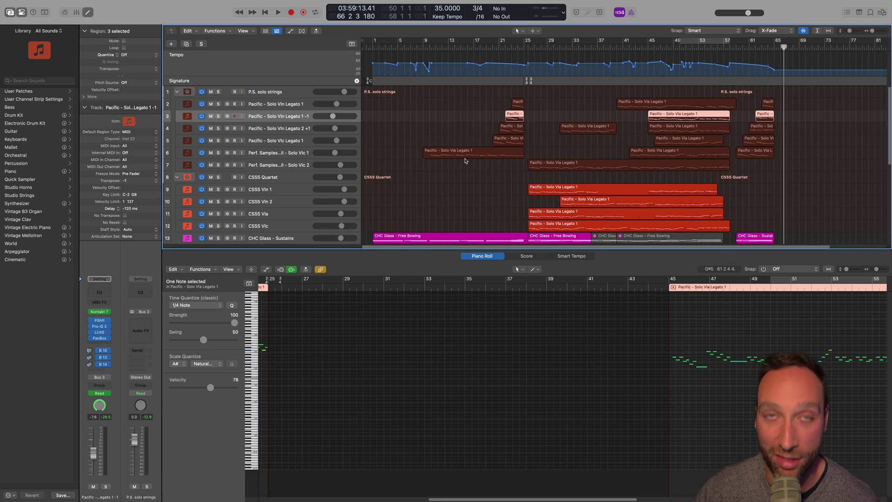